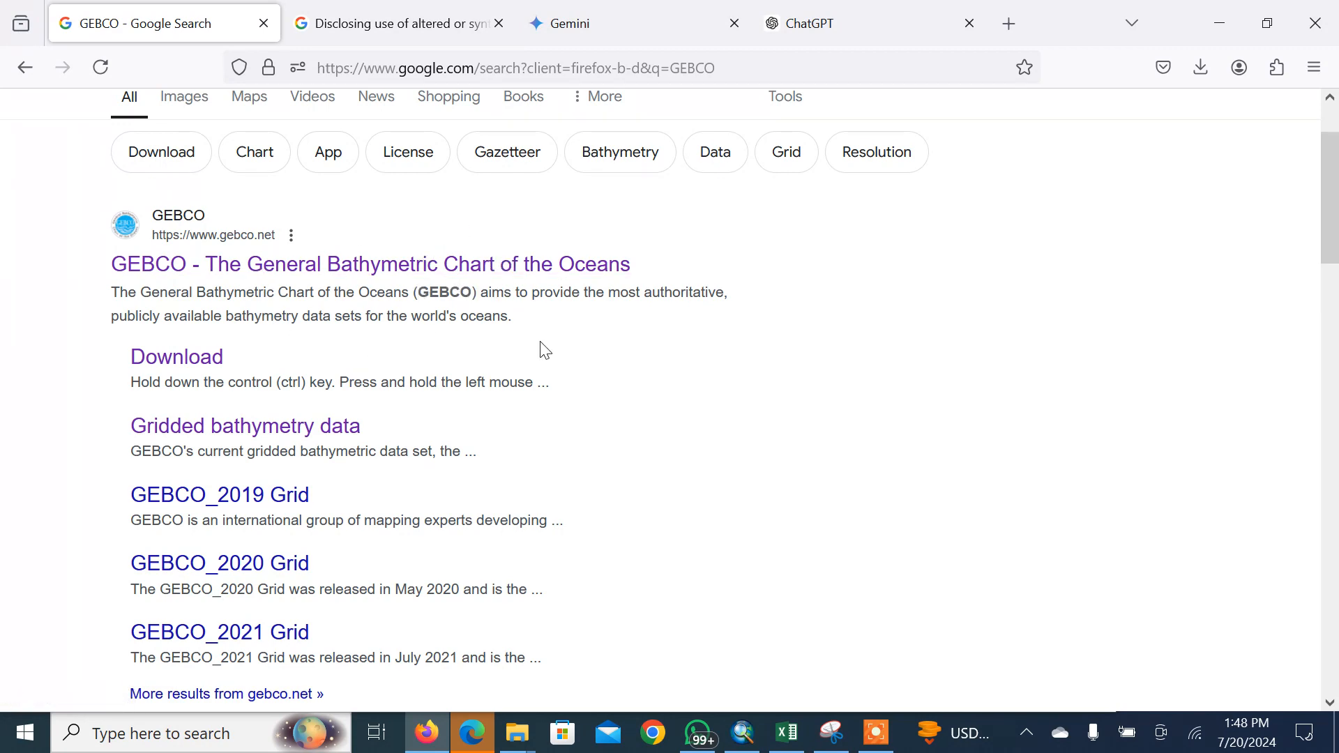
scroll(588, 359, "down", 2)
scroll(635, 332, "up", 1)
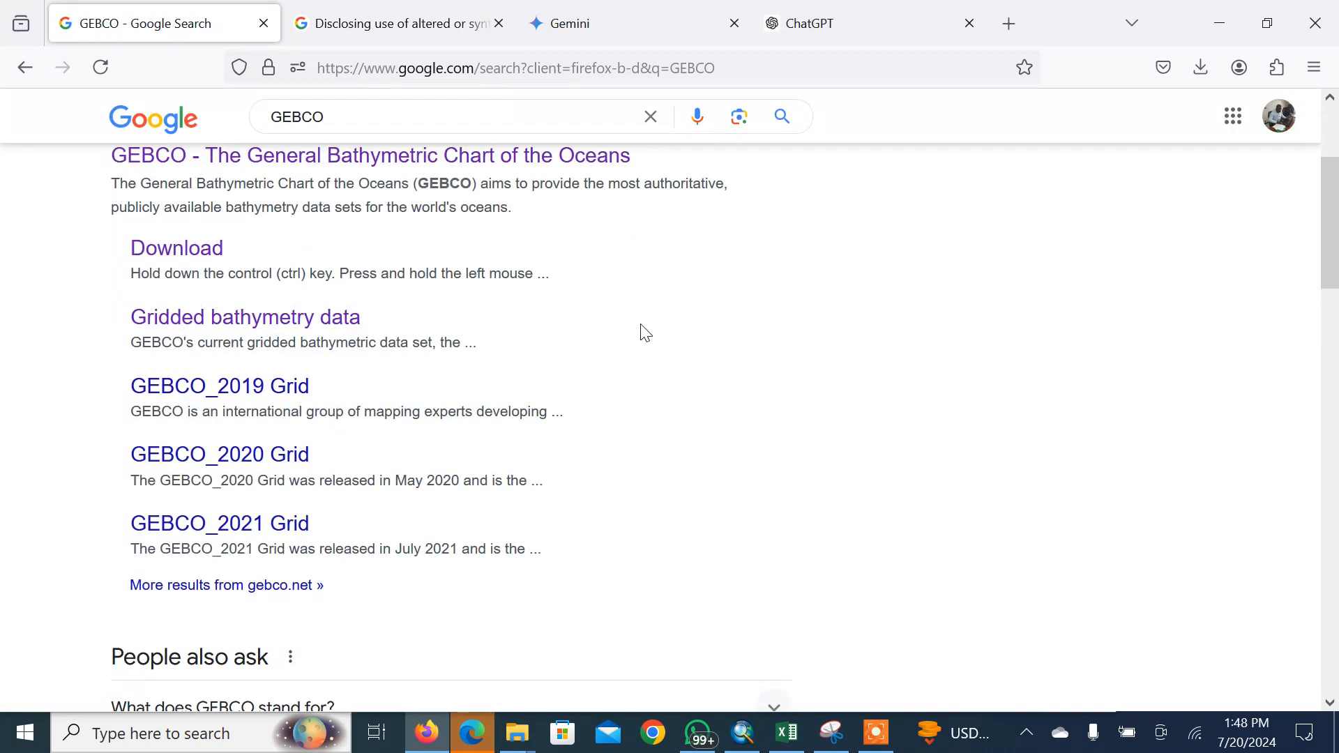
scroll(653, 333, "up", 3)
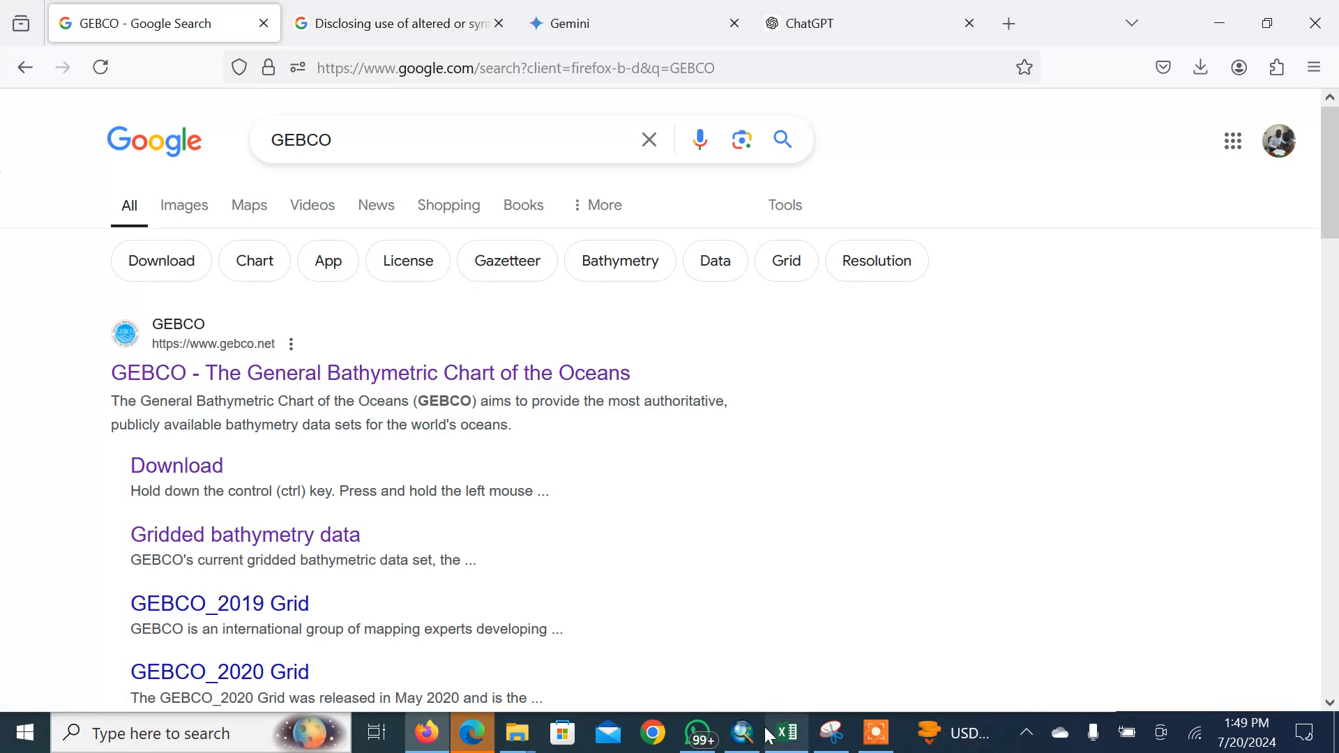
Switch to ArcMap and add the raster gebco_2023_n6.0223_s2.5177_w3.9258_e8.0676.tif from the GEBCO_06_Jun_2024_aec45cd7fc2c folder inside Ocean depth
left_click(744, 733)
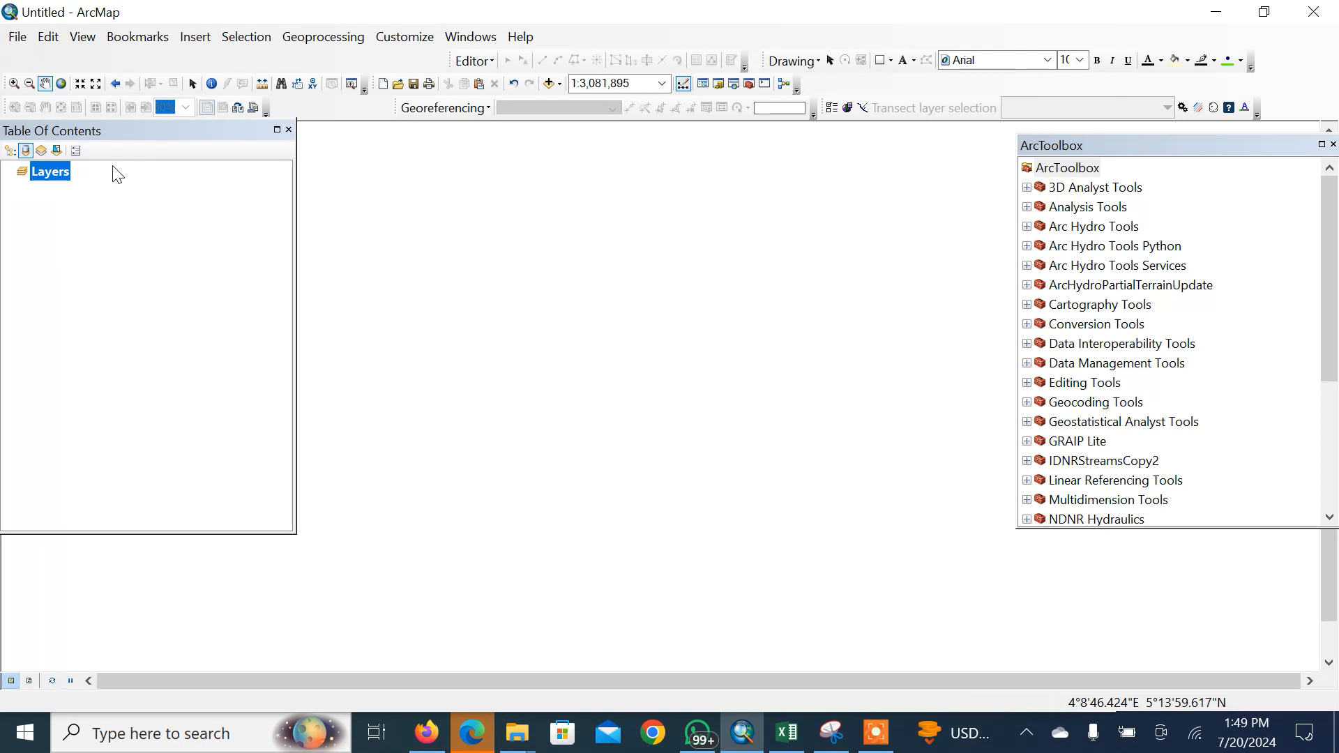
right_click(92, 175)
left_click(131, 175)
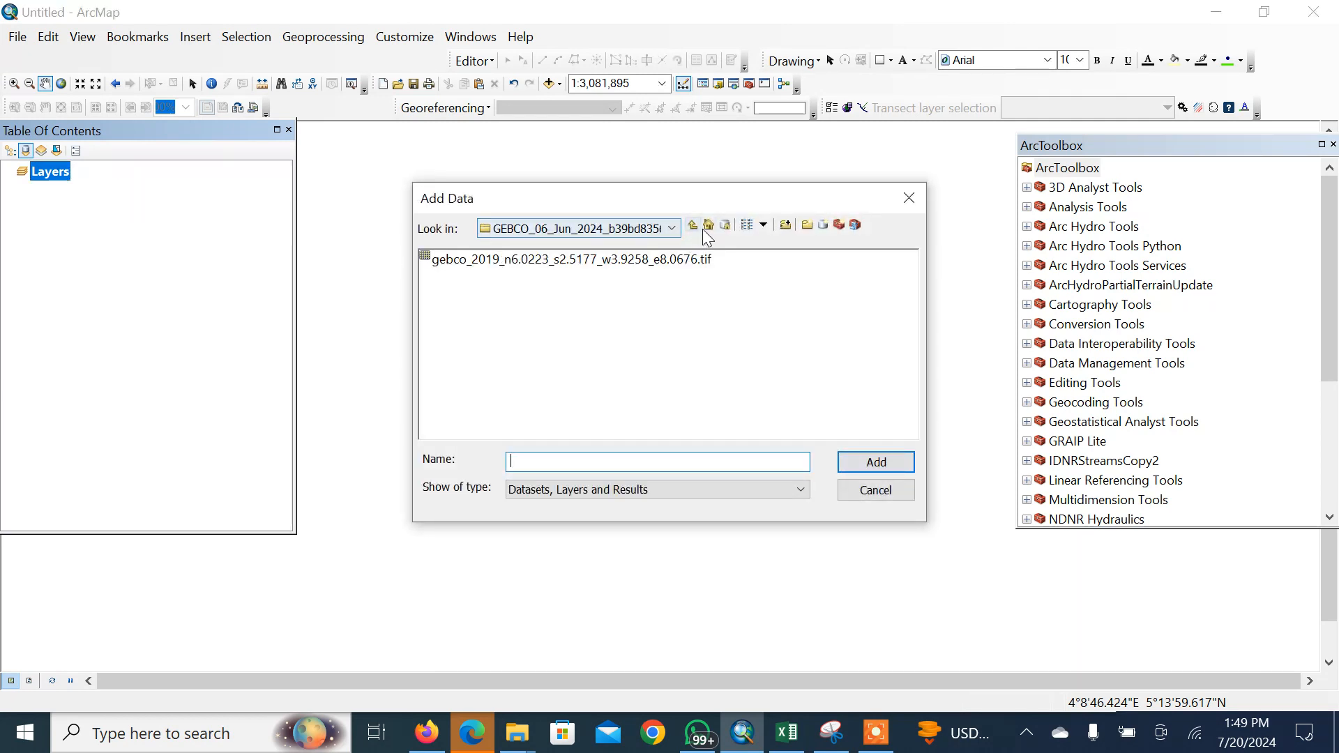
left_click(693, 225)
left_click(693, 225)
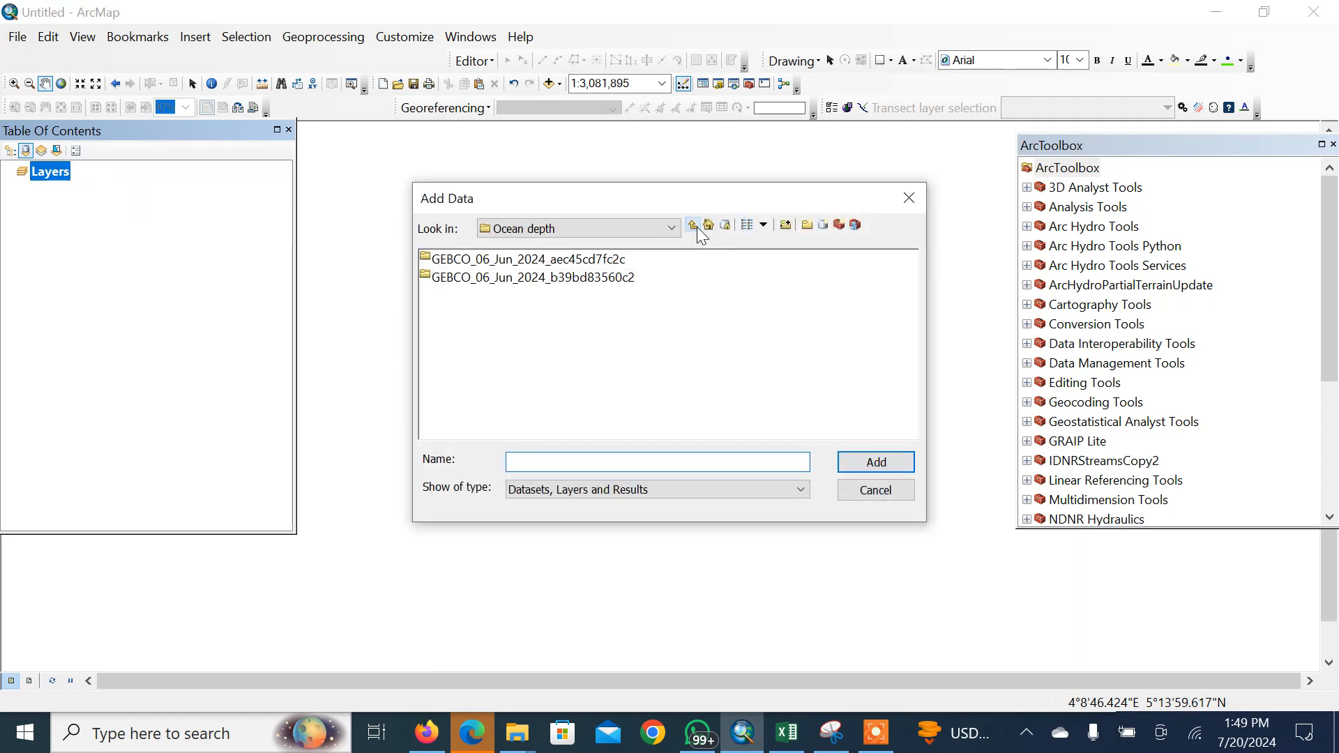
double_click(551, 261)
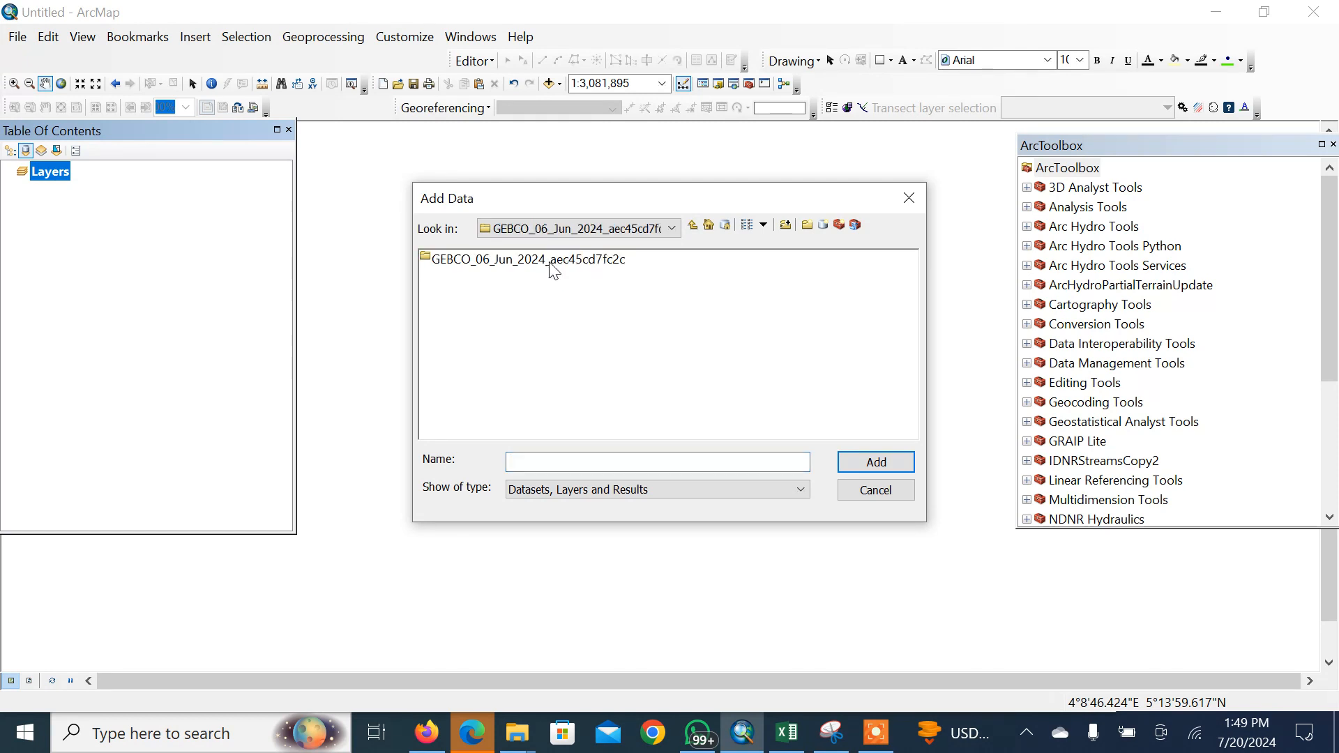
double_click(518, 262)
left_click(523, 261)
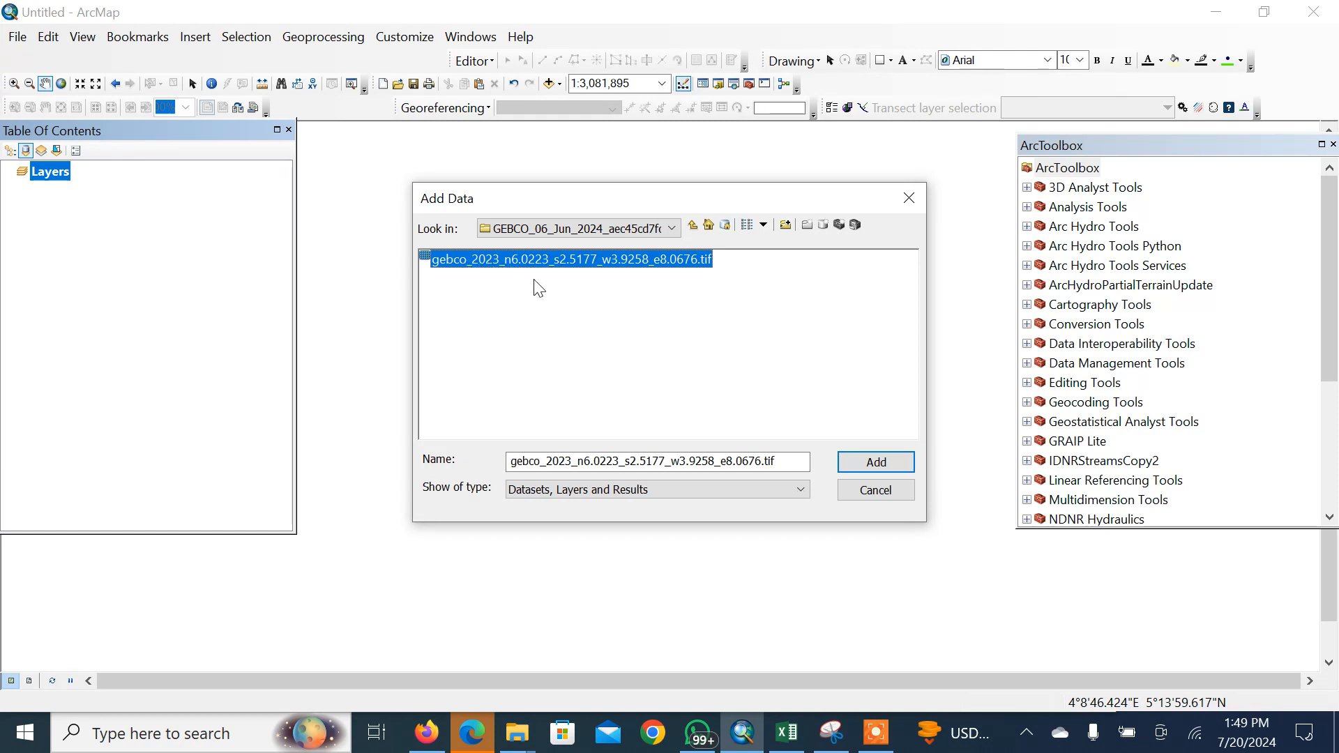
left_click(432, 729)
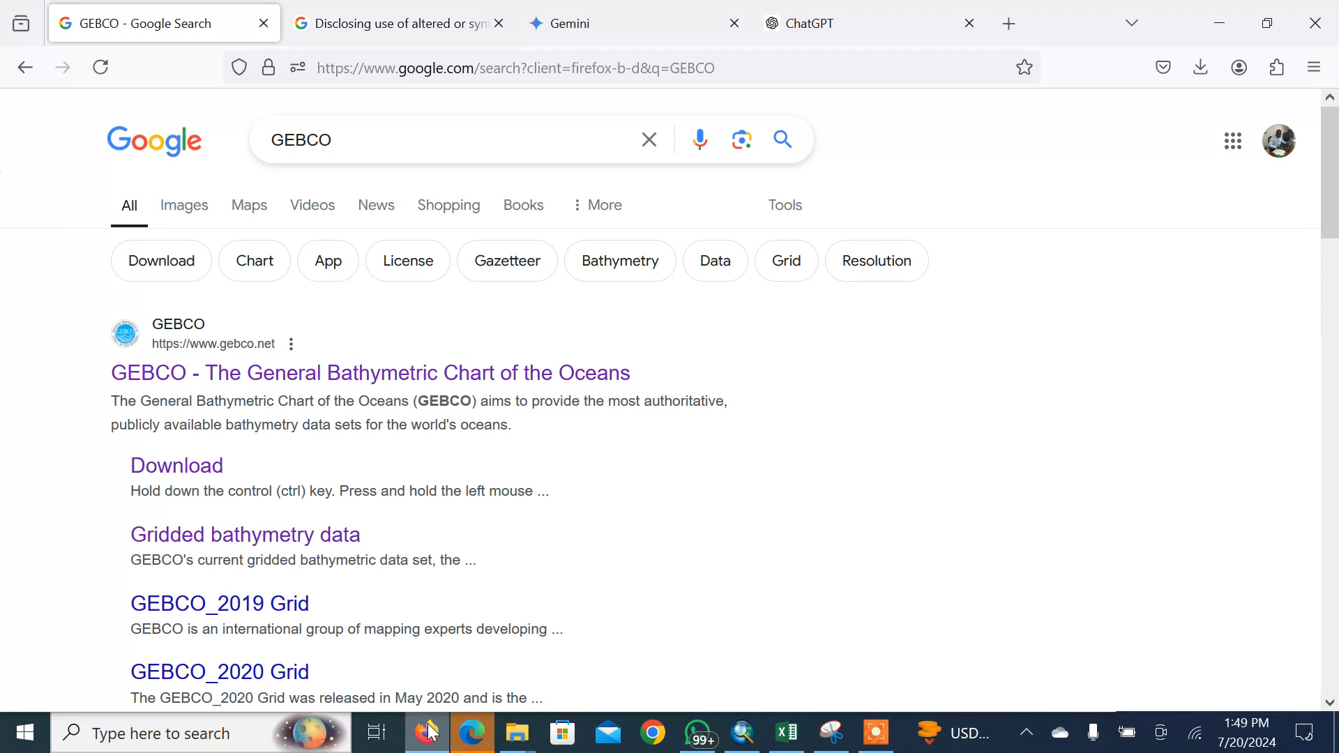
left_click(431, 729)
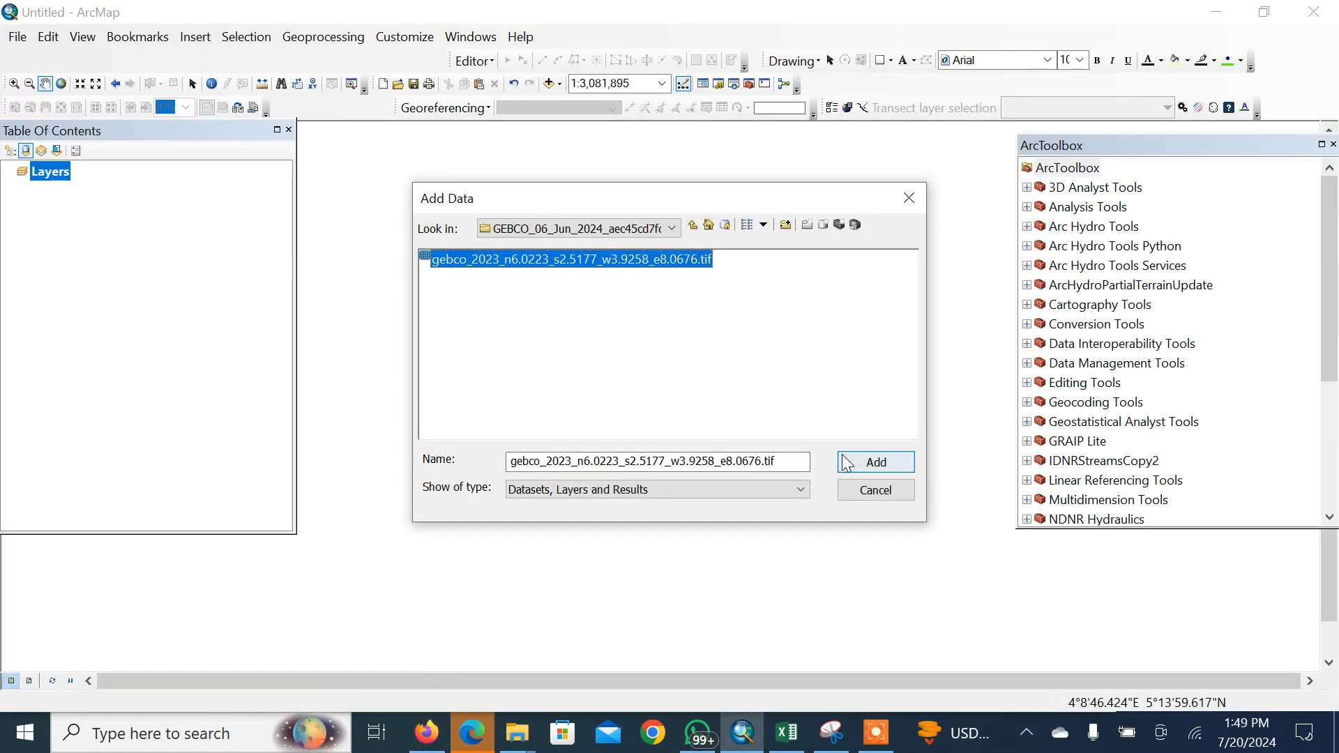
left_click(880, 464)
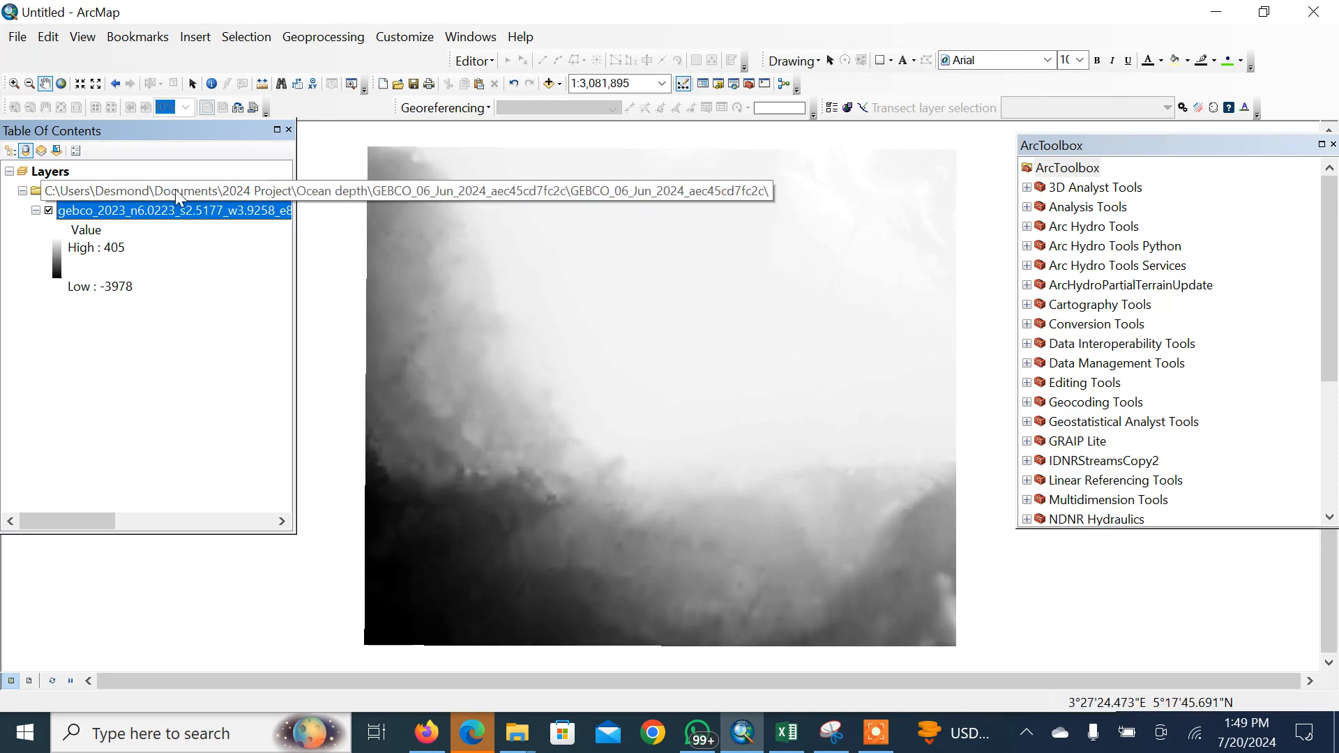
Add the raster gebco_2019_n6.0223_s2.5177_w3.9258_e8.0676.tif from the GEBCO_06_Jun_2024_b39bd83560c2 folder inside Ocean depth
left_click(179, 171)
right_click(179, 171)
left_click(232, 180)
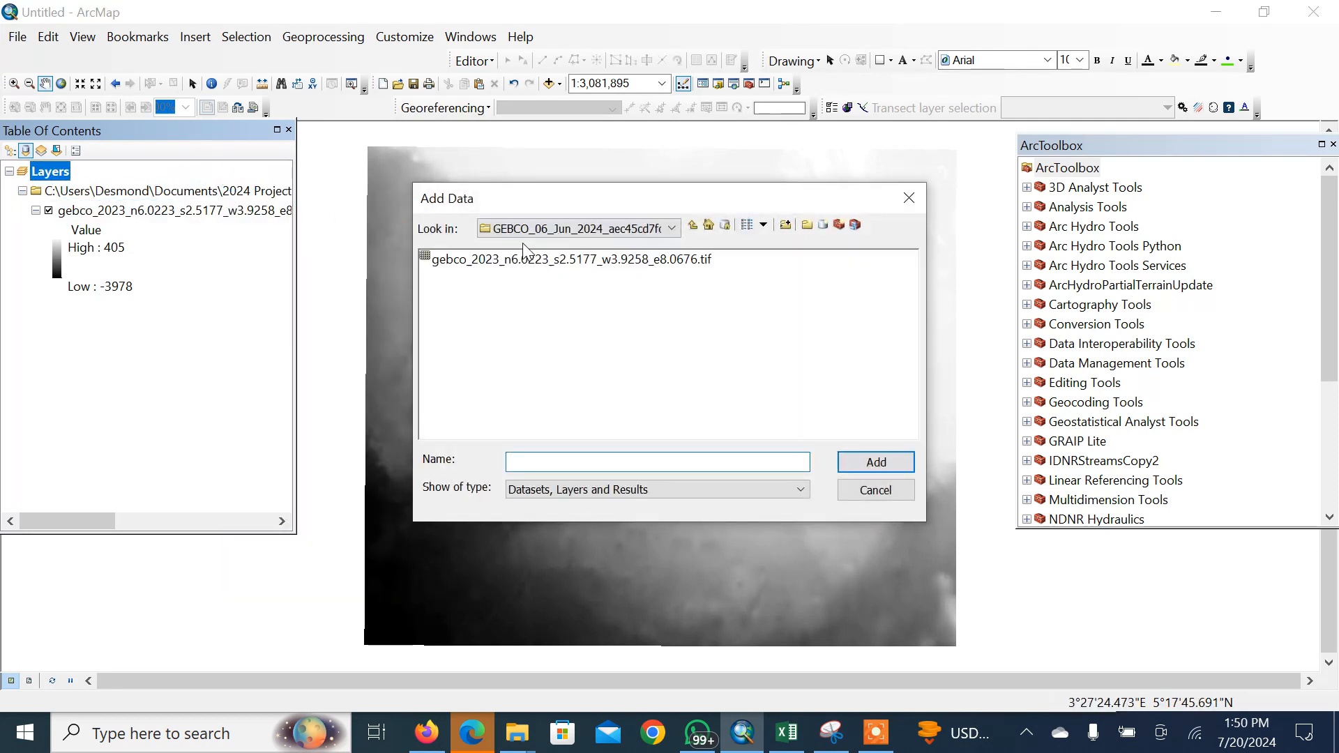
left_click(693, 227)
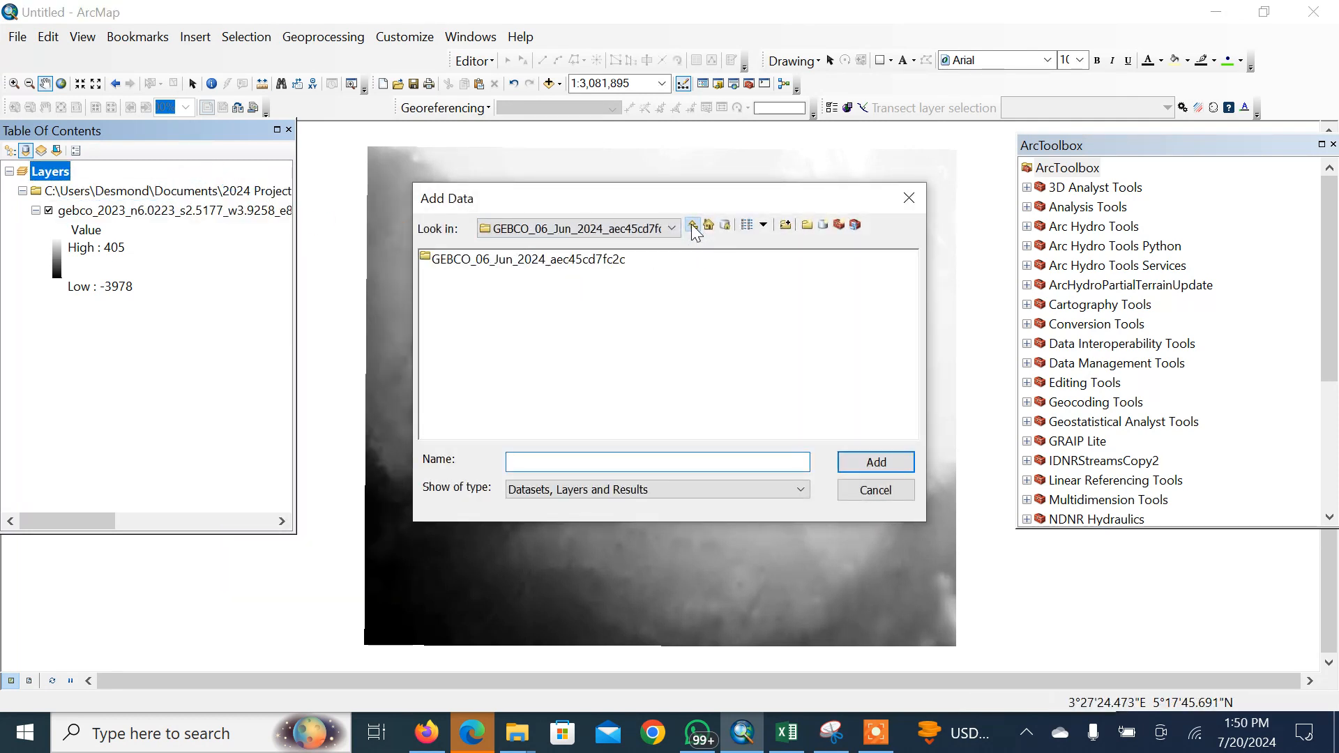
left_click(694, 227)
double_click(576, 279)
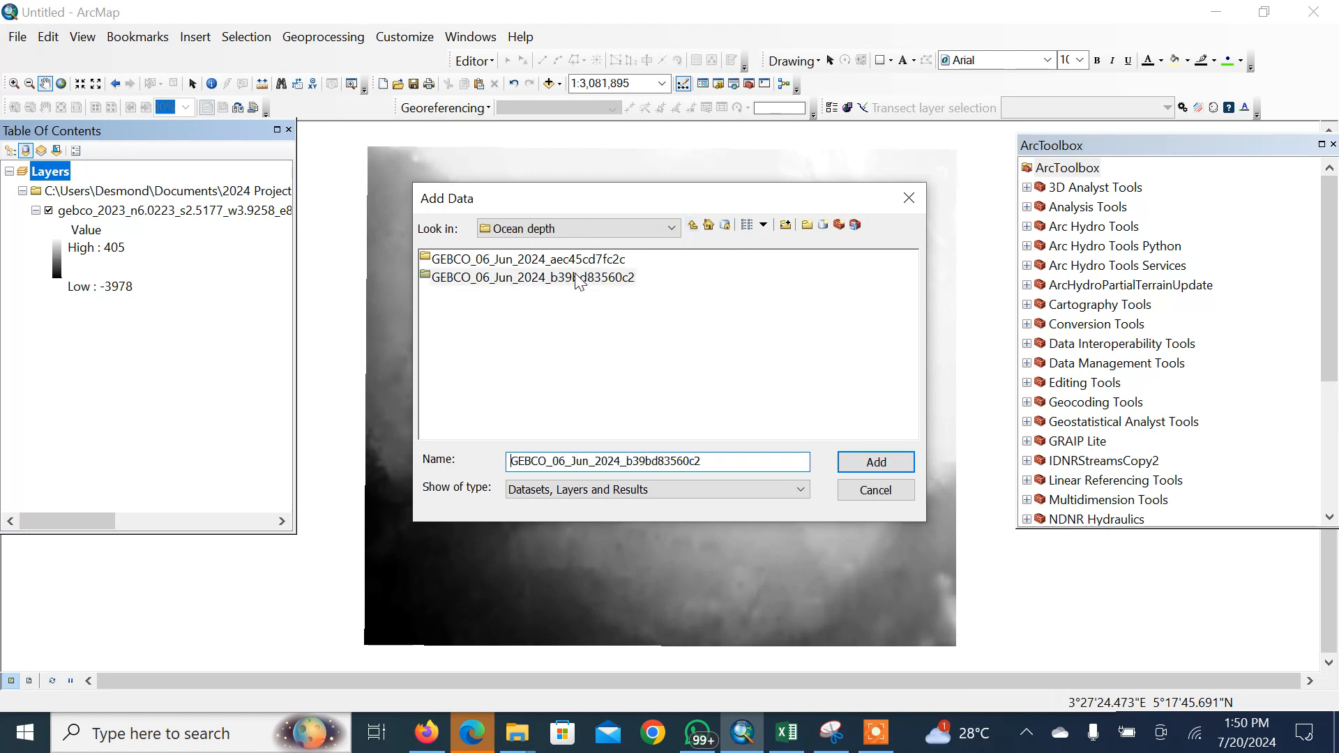
double_click(538, 262)
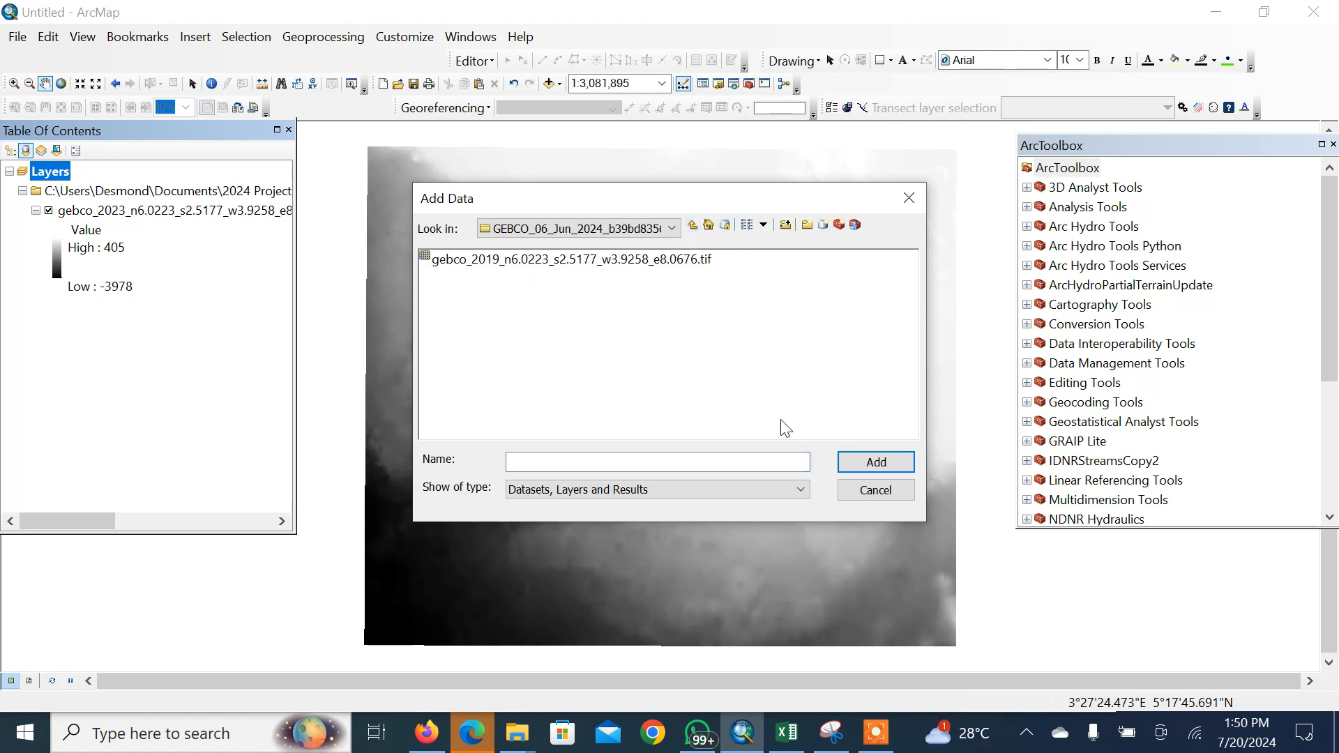
left_click(875, 462)
left_click(672, 262)
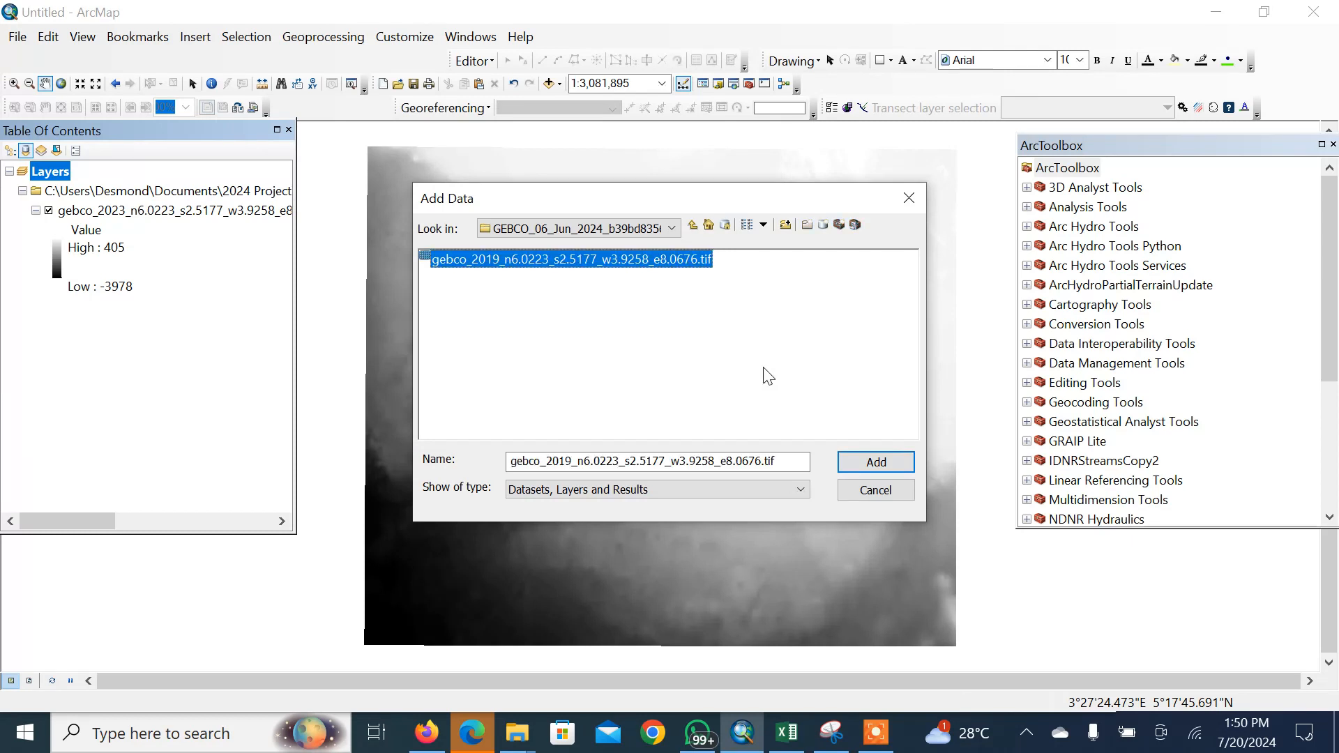
left_click(876, 462)
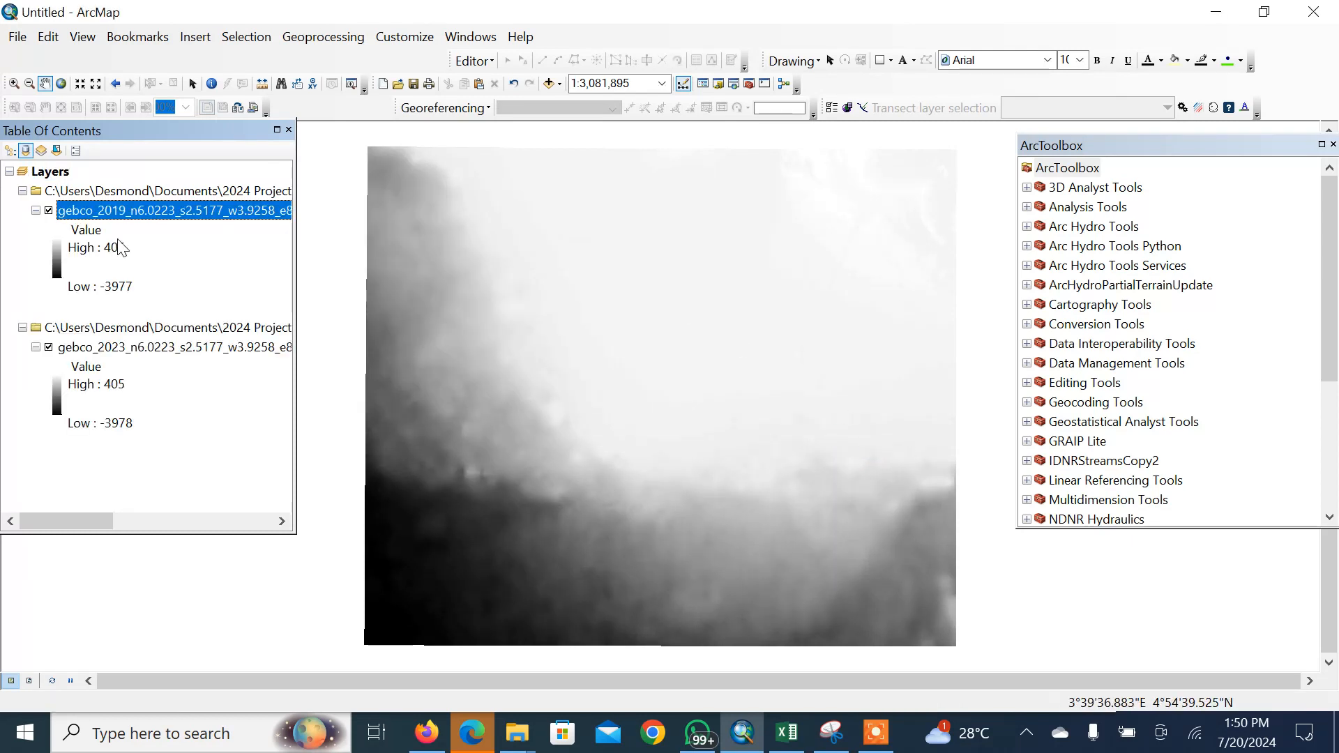
Shorten the 2019 raster layer's name to gebco_2019
left_click(170, 218)
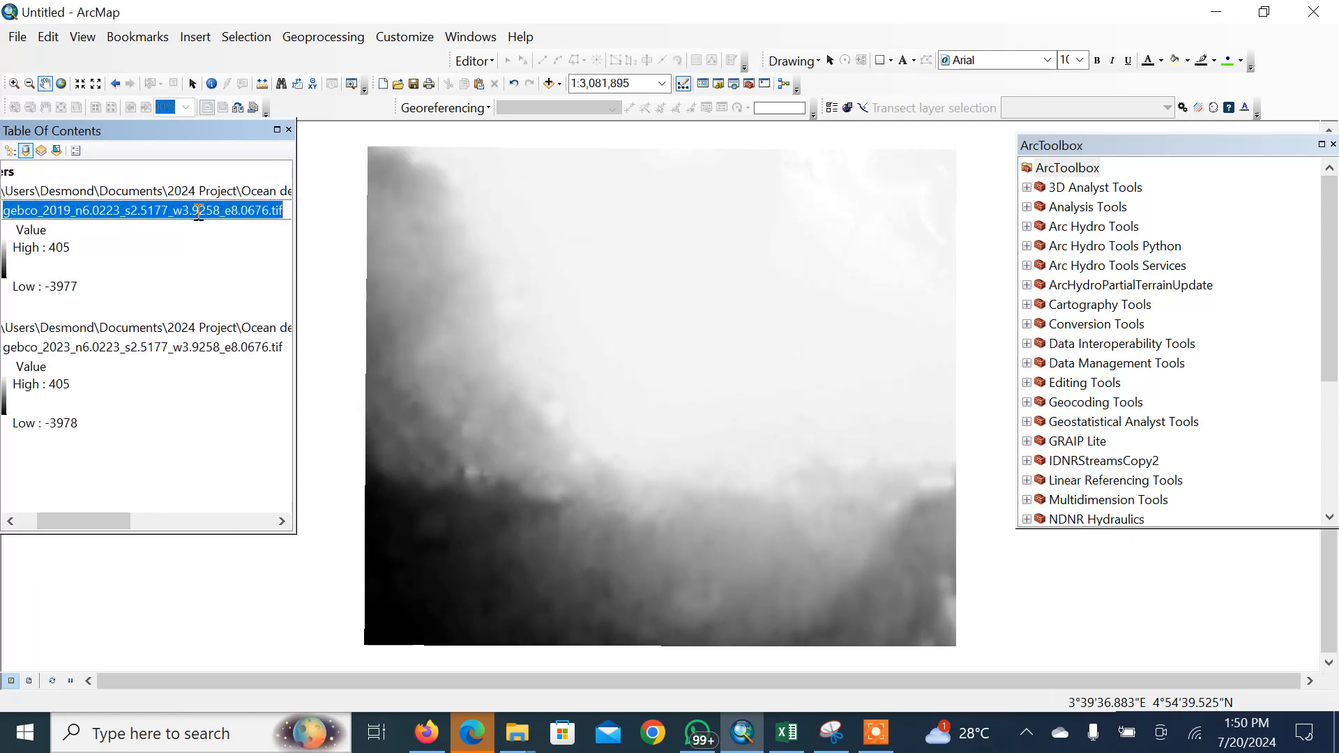
left_click(287, 211)
double_click(287, 211)
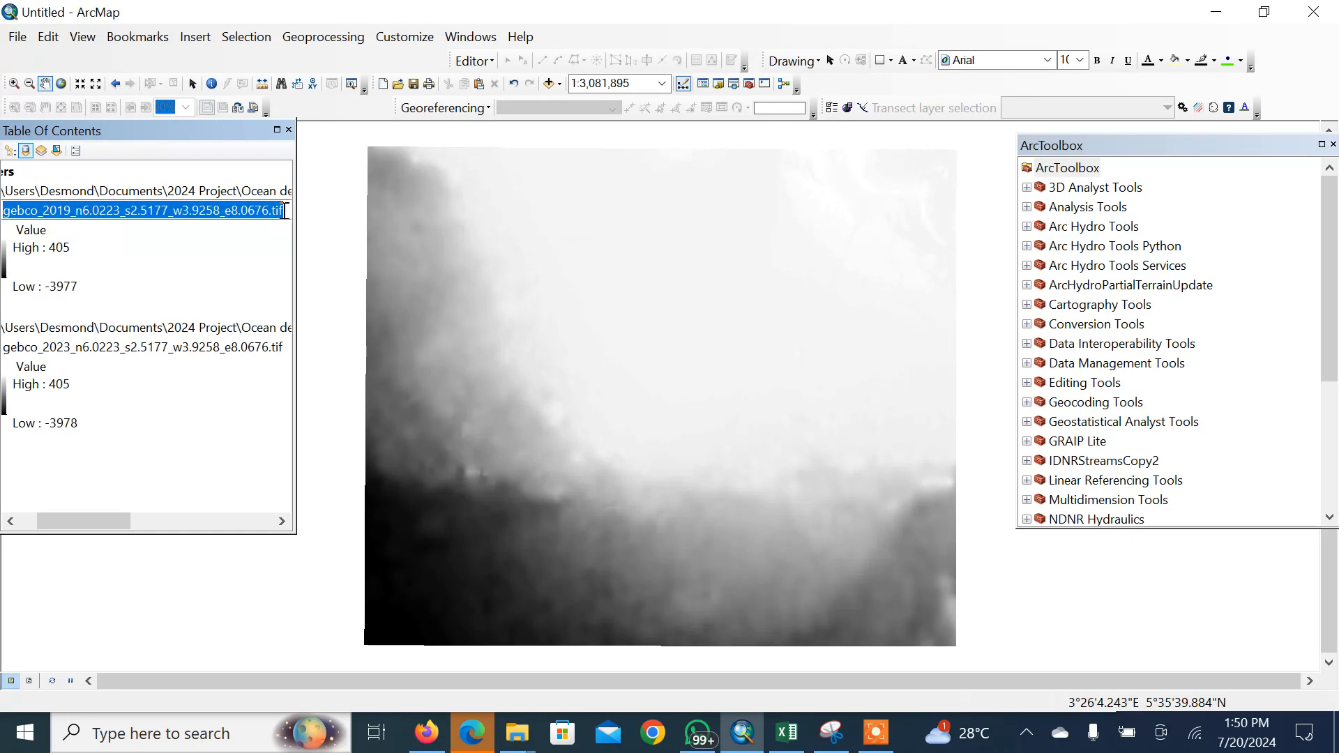
left_click(283, 210)
left_click_drag(283, 211, 73, 211)
key("BackSpace")
key("Return")
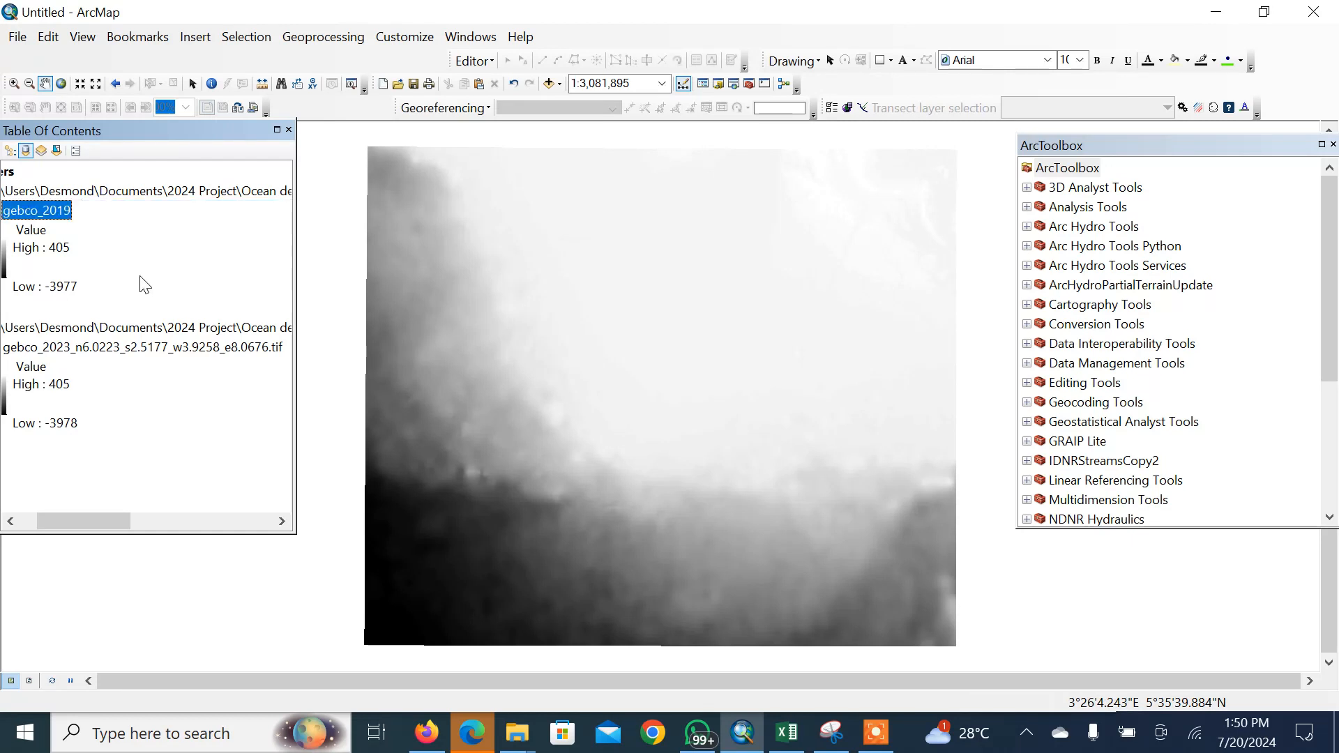
Shorten the 2023 raster layer's name to gebco_2023_
left_click(147, 349)
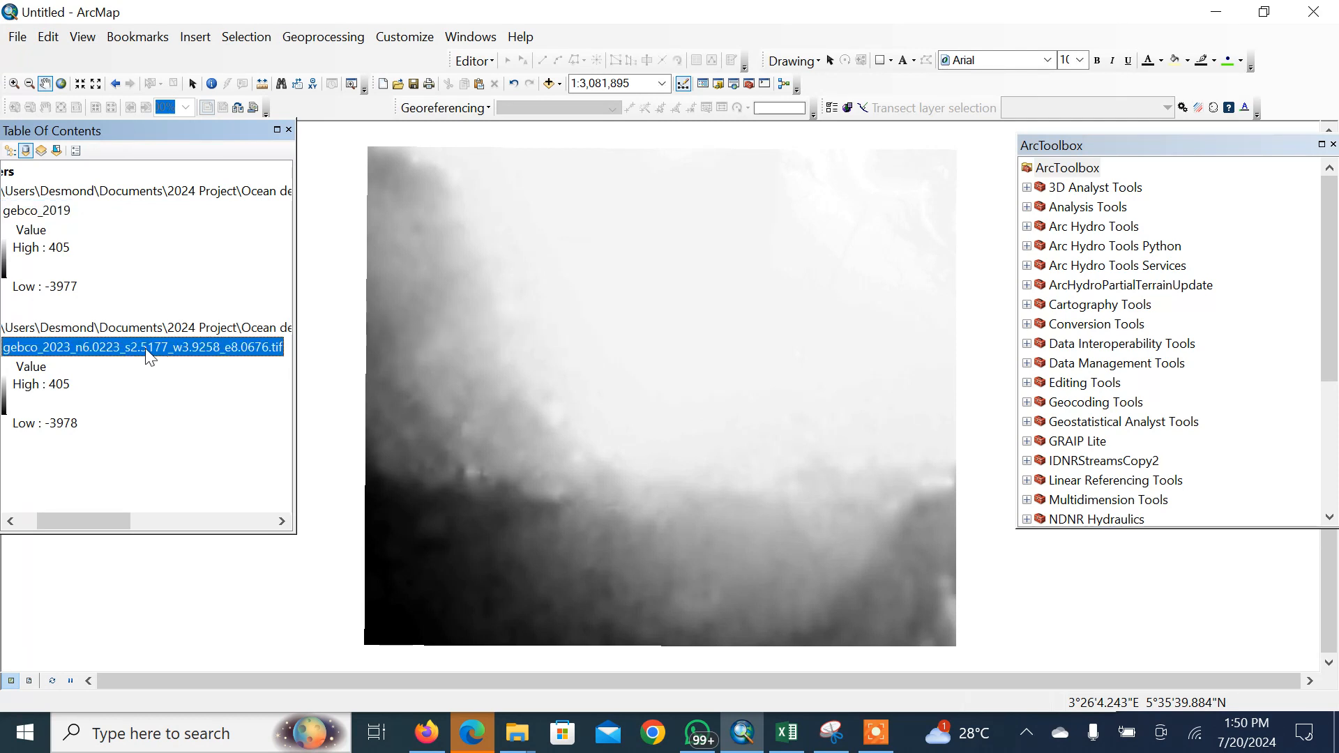
left_click(146, 349)
left_click_drag(286, 348, 79, 346)
key("BackSpace")
key("Return")
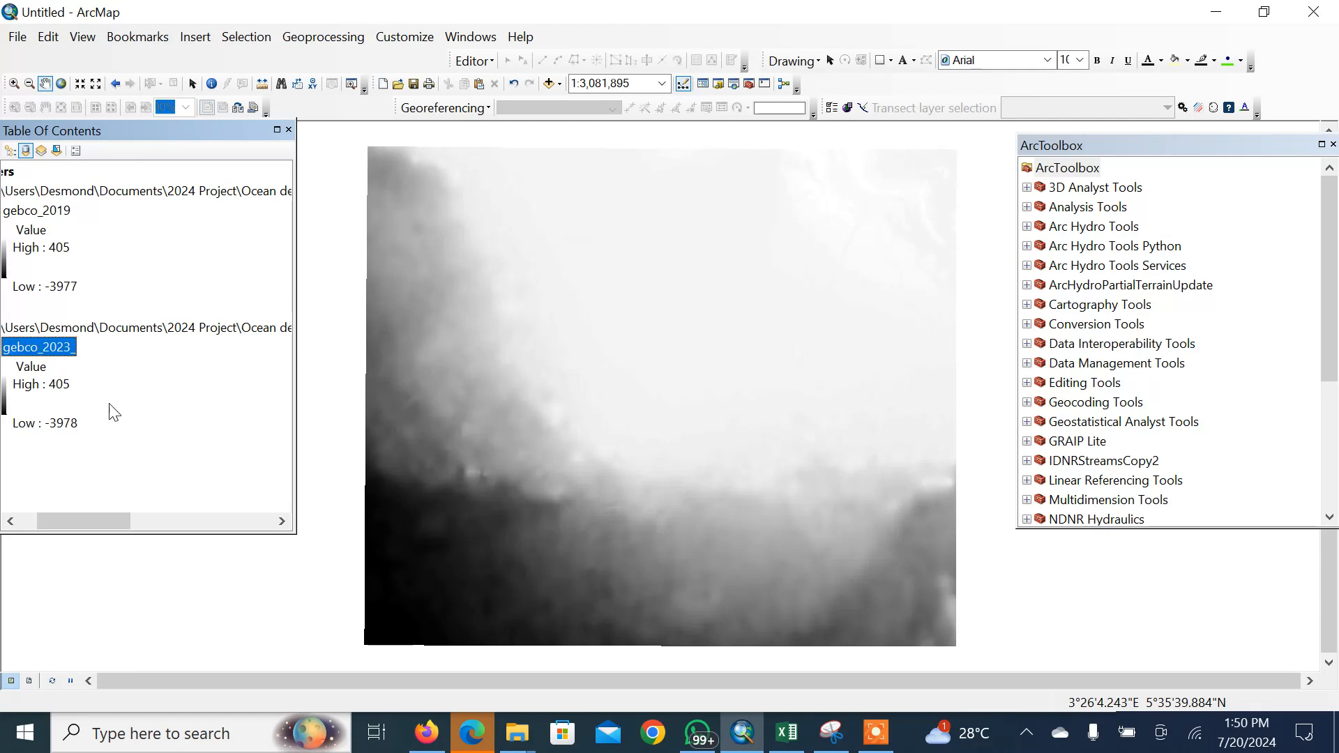
Apply the red-yellow-cyan-blue color ramp to the gebco_2019 layer's stretched symbology
left_click_drag(93, 520, 27, 520)
left_click(97, 211)
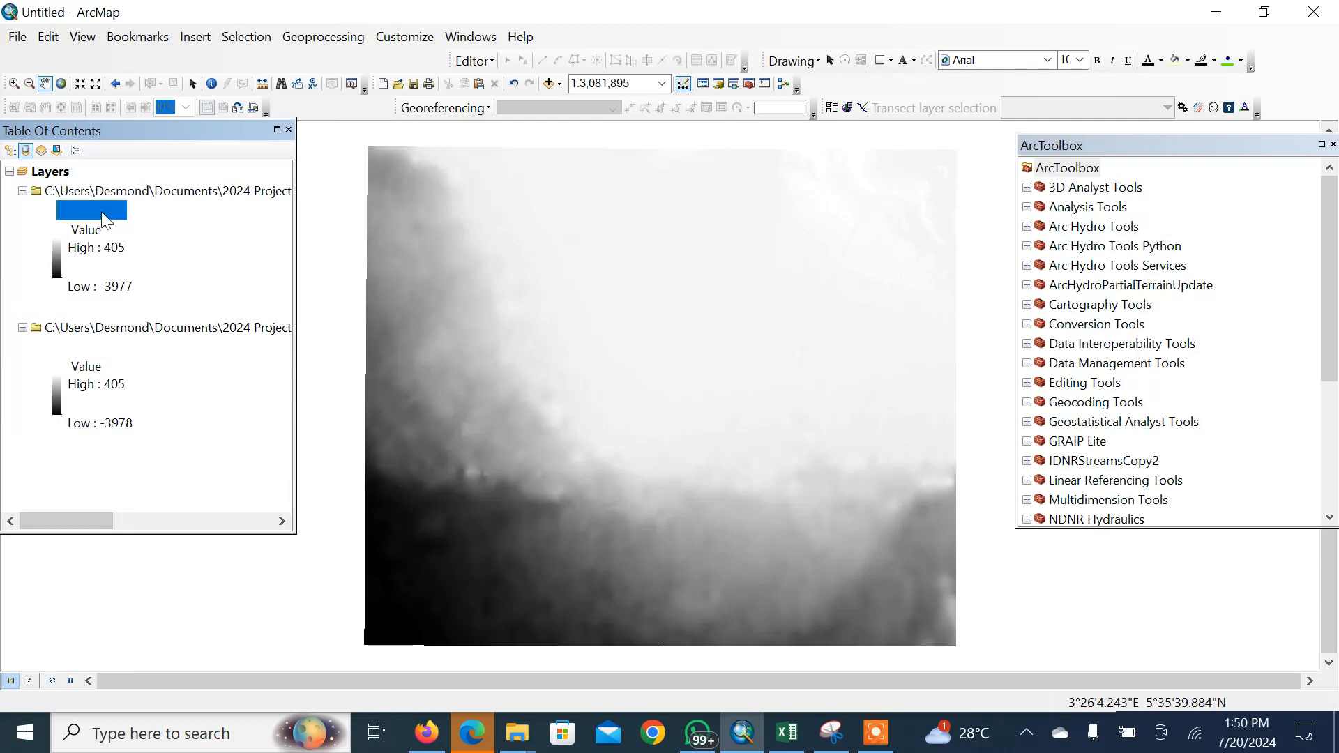
right_click(105, 216)
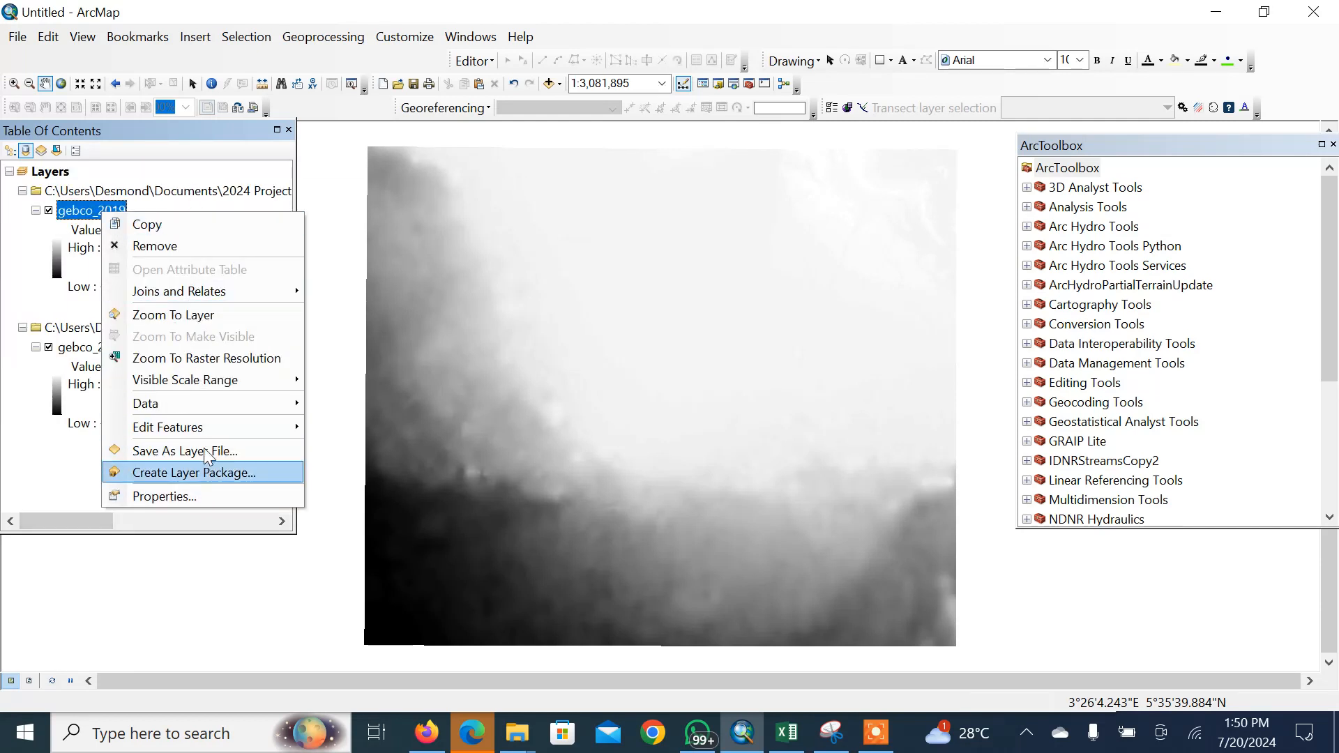
left_click(199, 497)
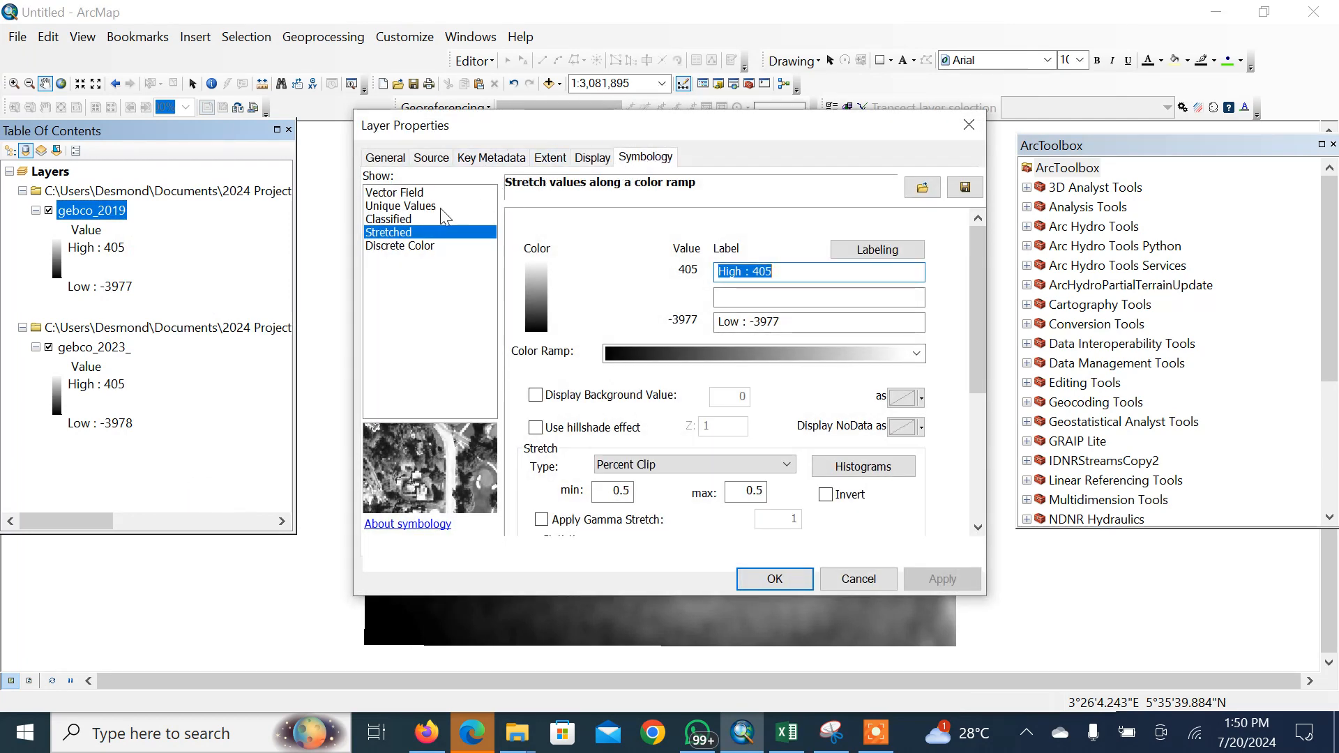
left_click(906, 352)
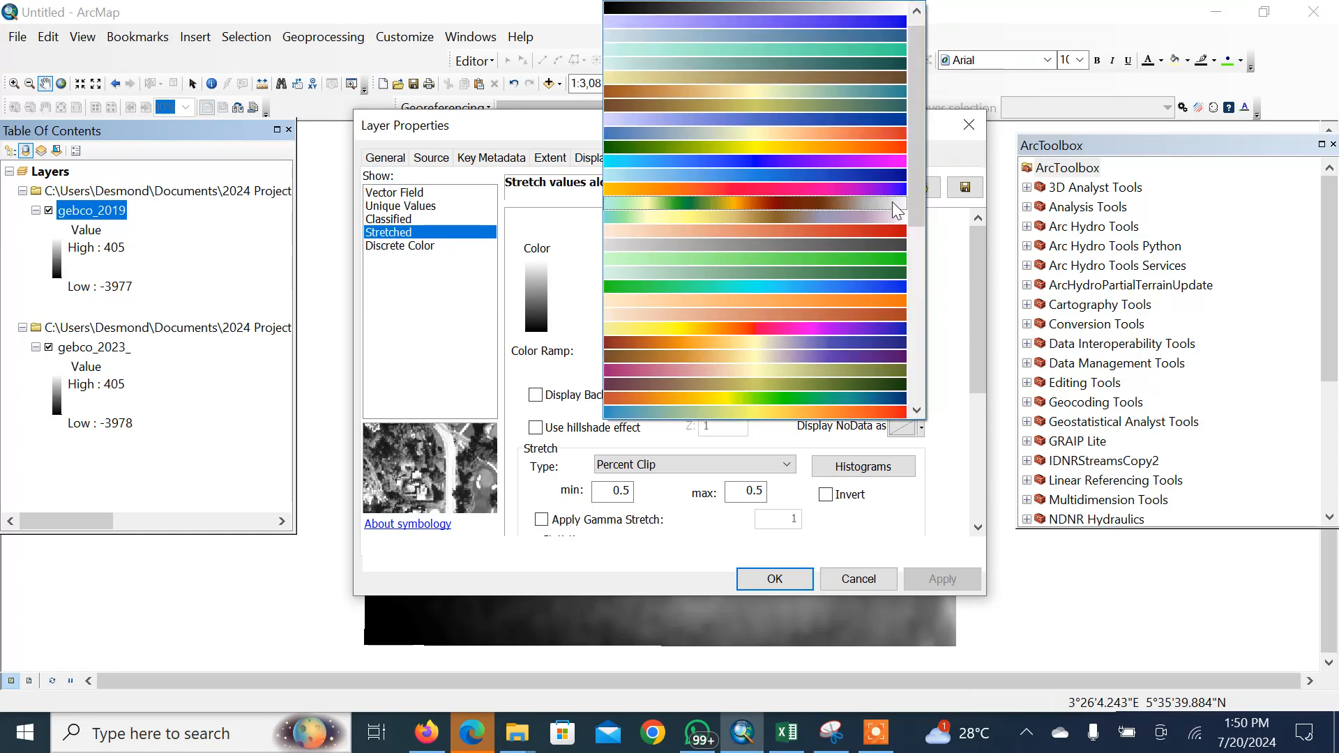
left_click_drag(916, 203, 926, 345)
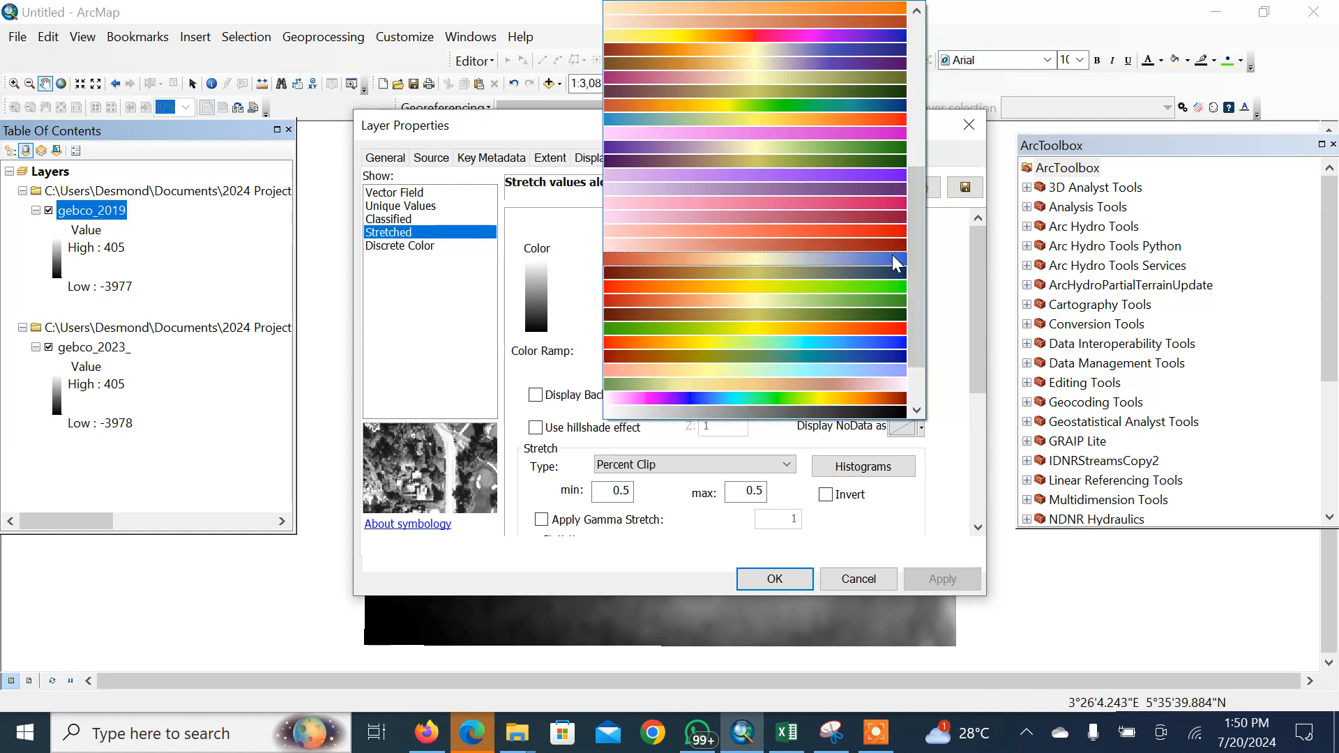
left_click(886, 343)
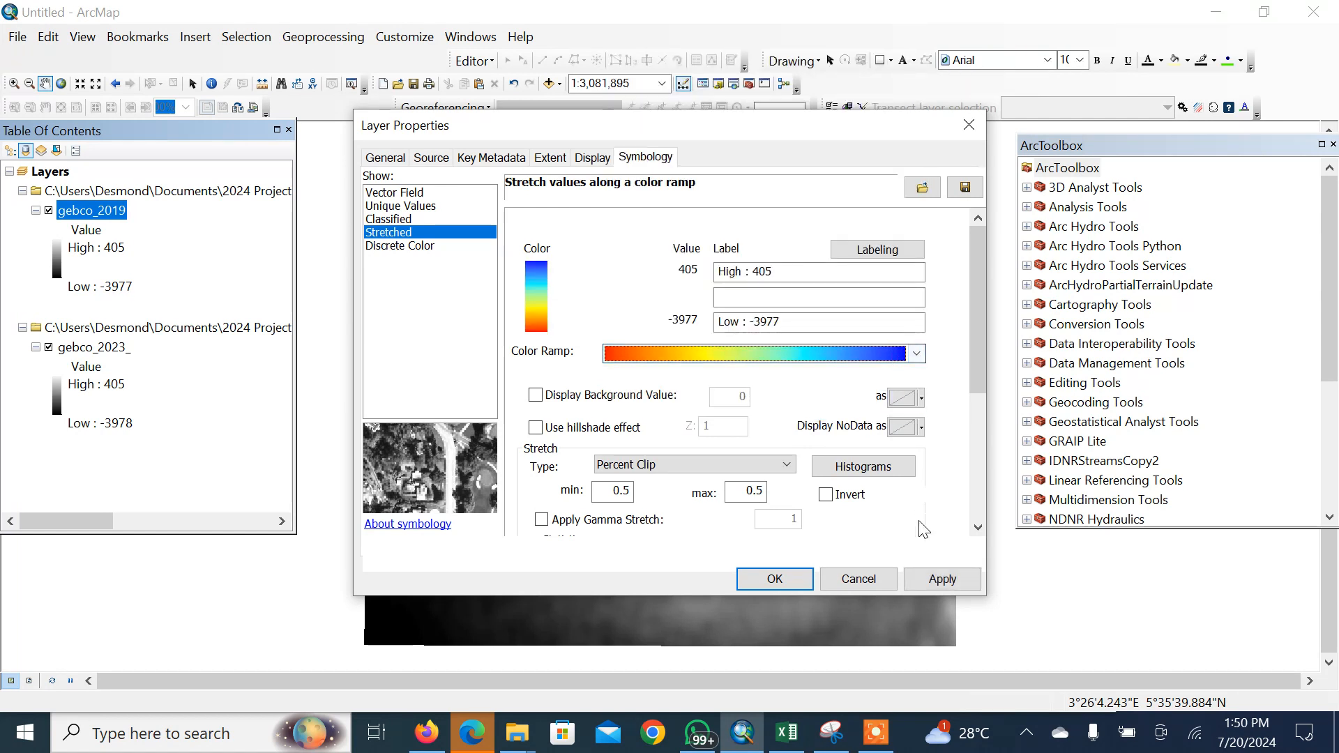
left_click(938, 577)
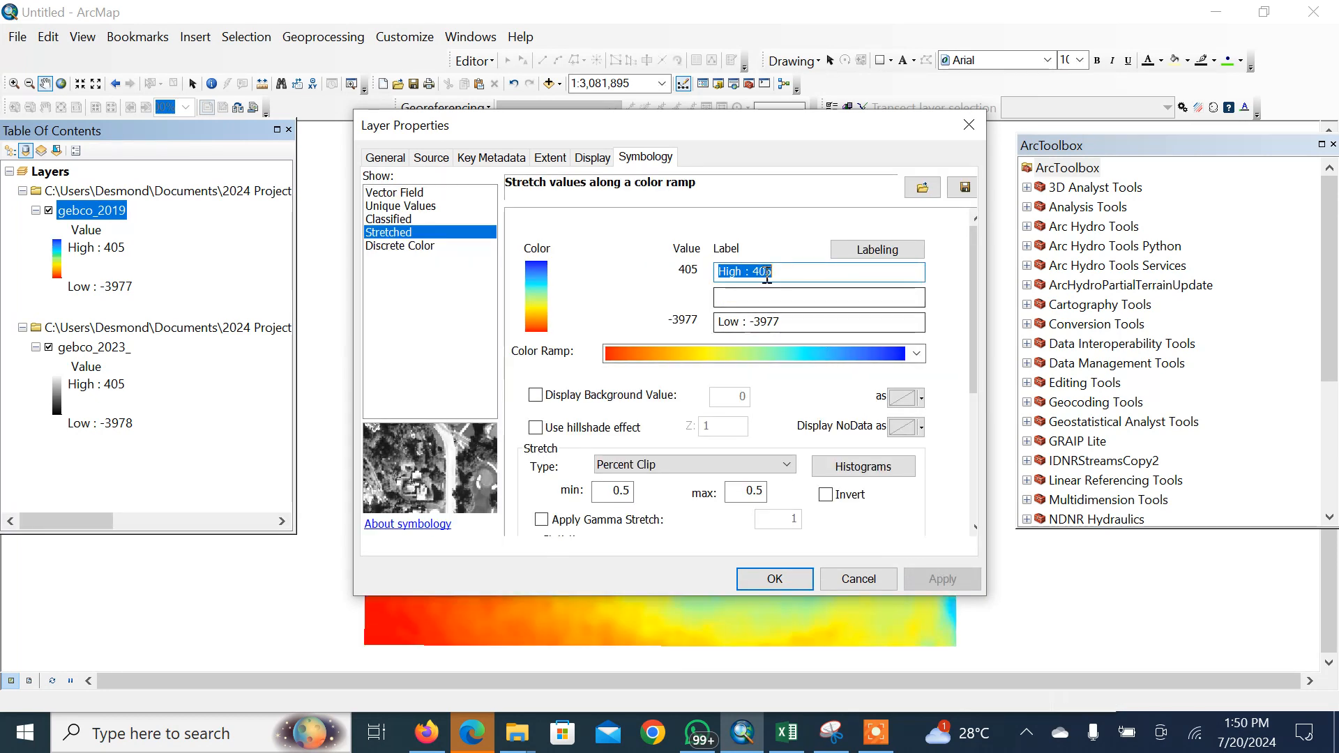
left_click(788, 586)
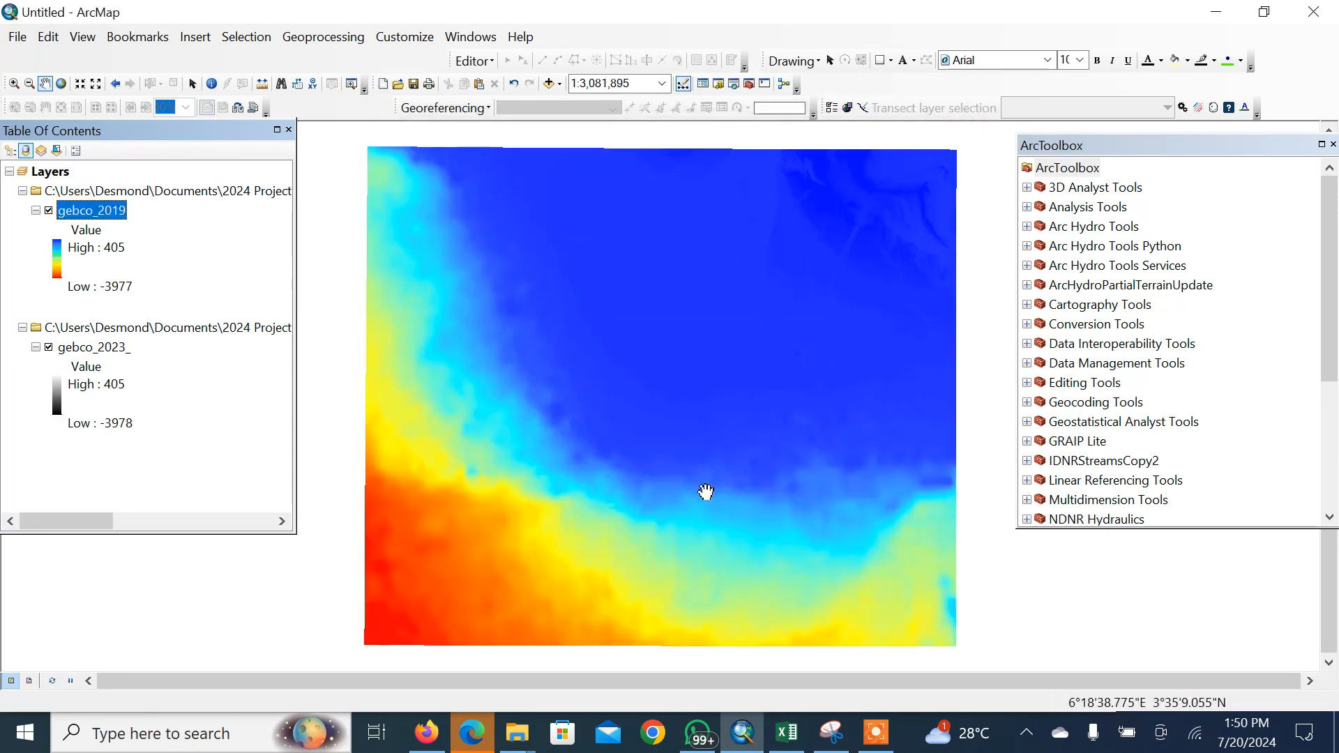
Examine the recolored gebco_2019 bathymetry across its full extent and close up along the slope between shallow and deep water
left_click_drag(697, 407, 742, 347)
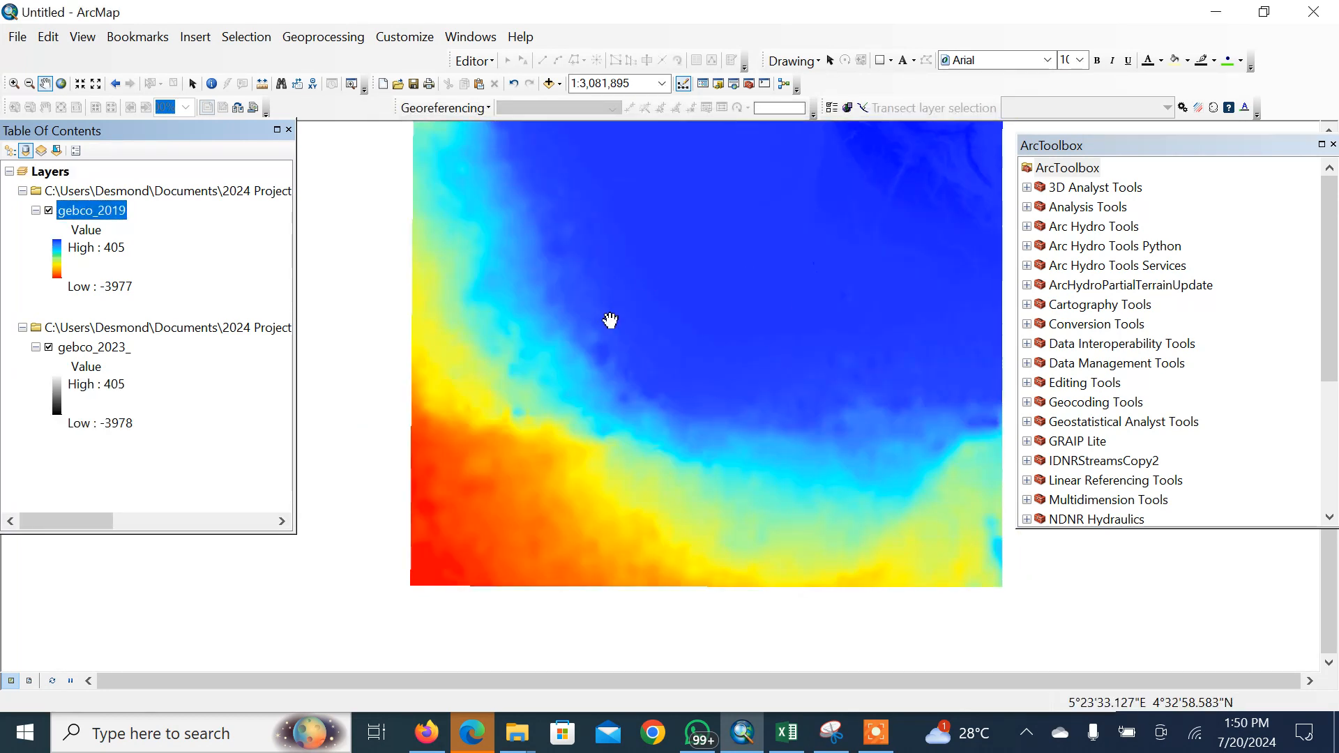
left_click_drag(777, 219, 702, 253)
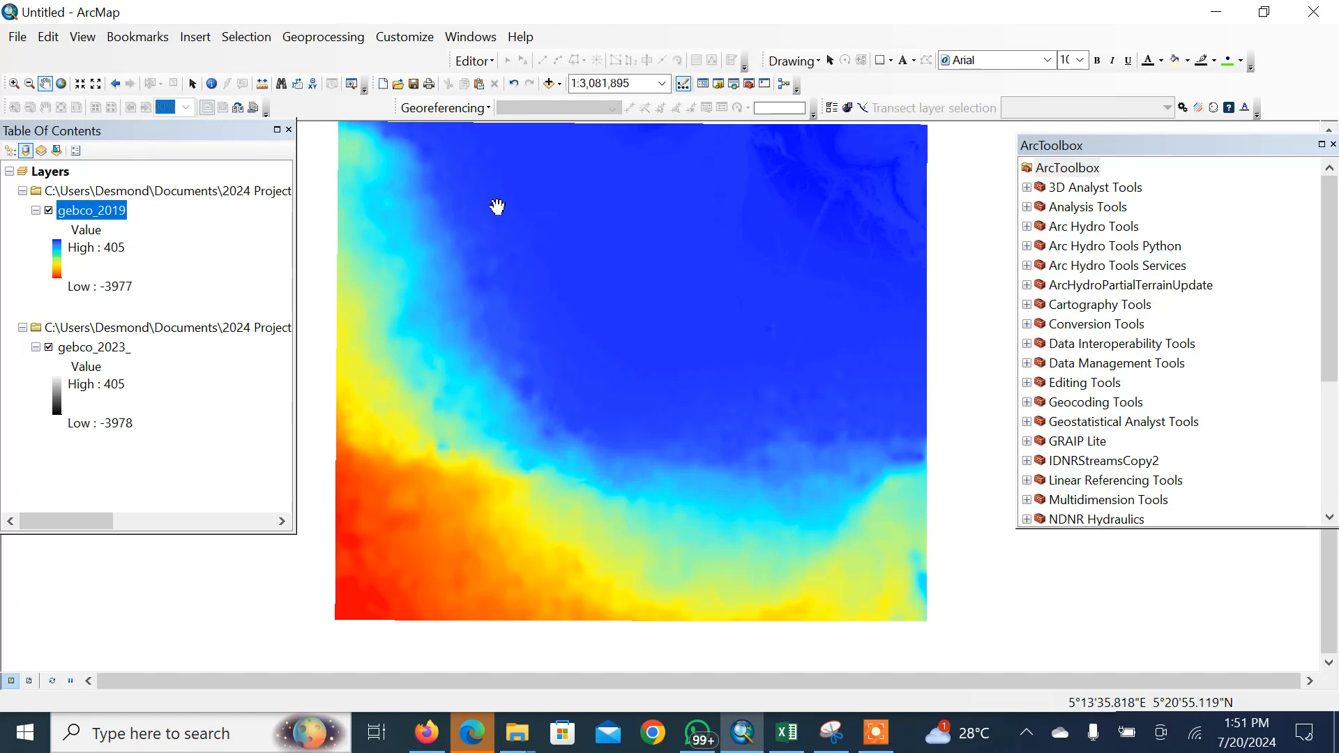
left_click_drag(490, 197, 505, 220)
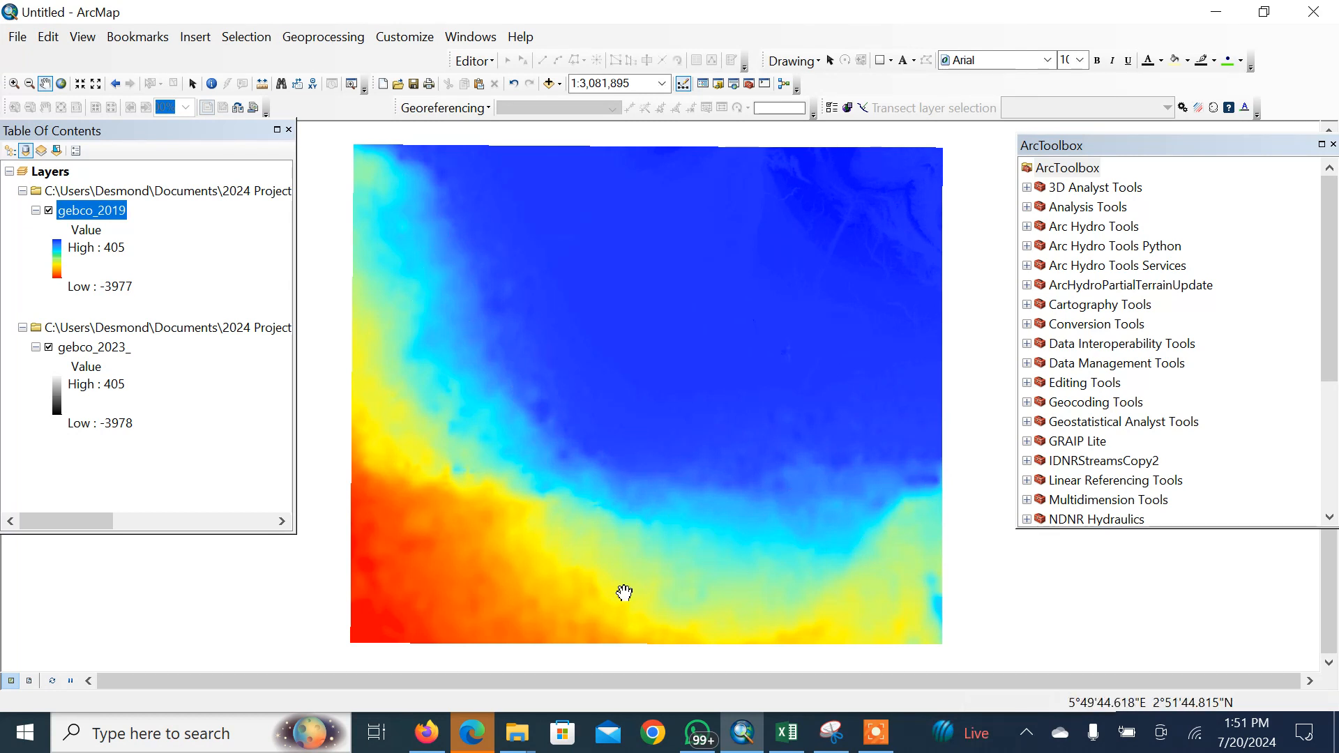
left_click_drag(687, 557, 690, 479)
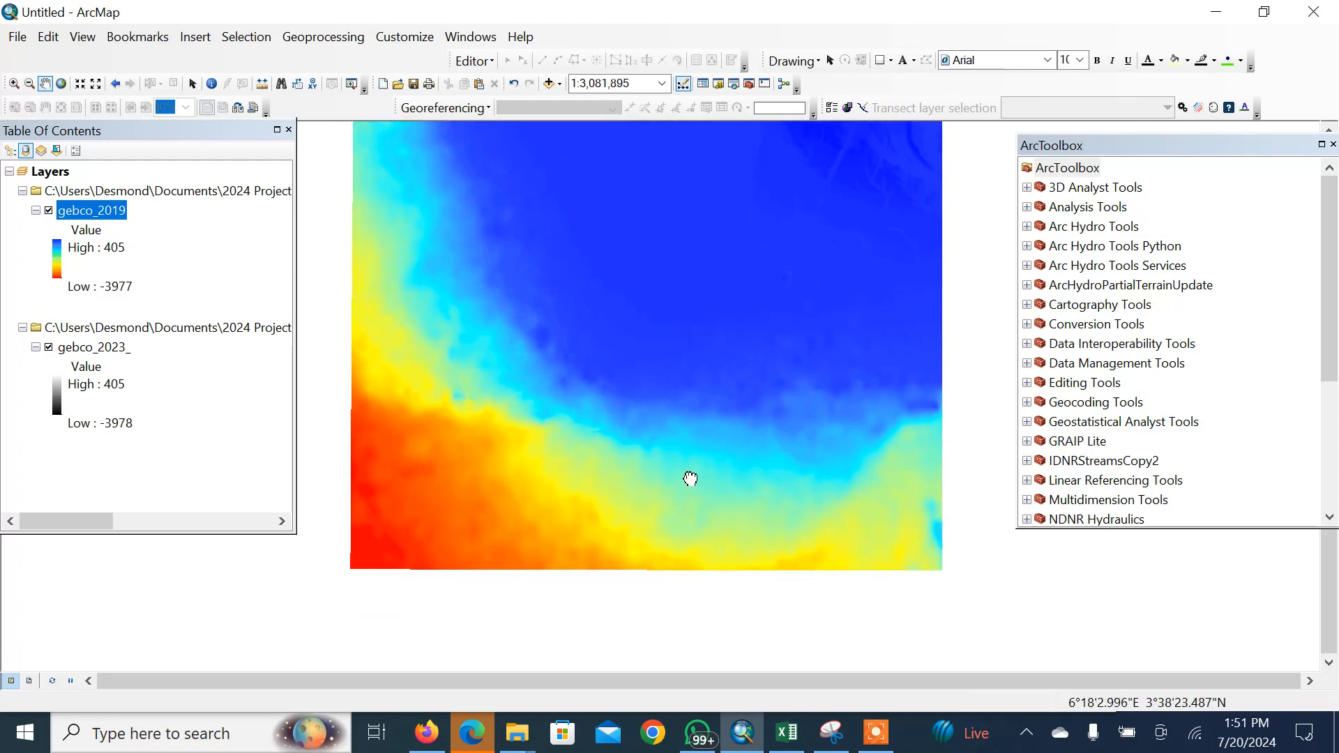
scroll(619, 509, "down", 3)
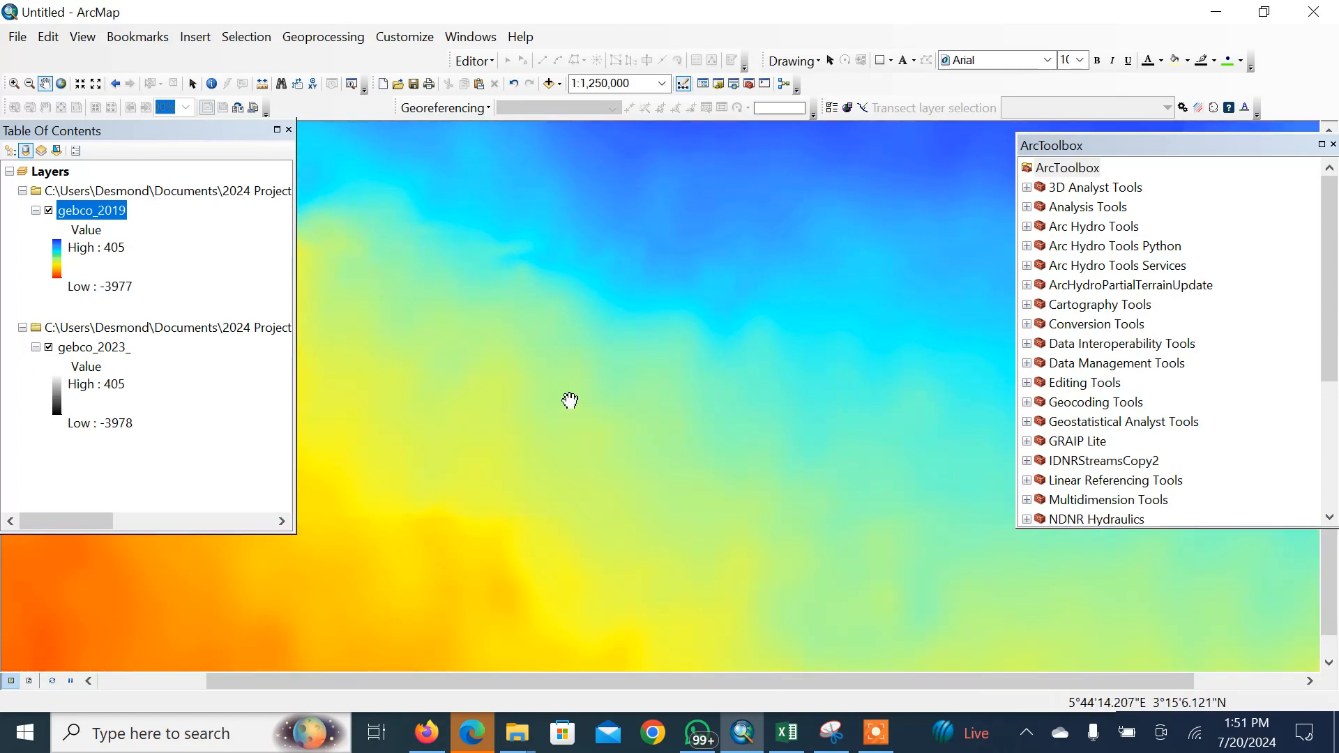
scroll(569, 399, "down", 1)
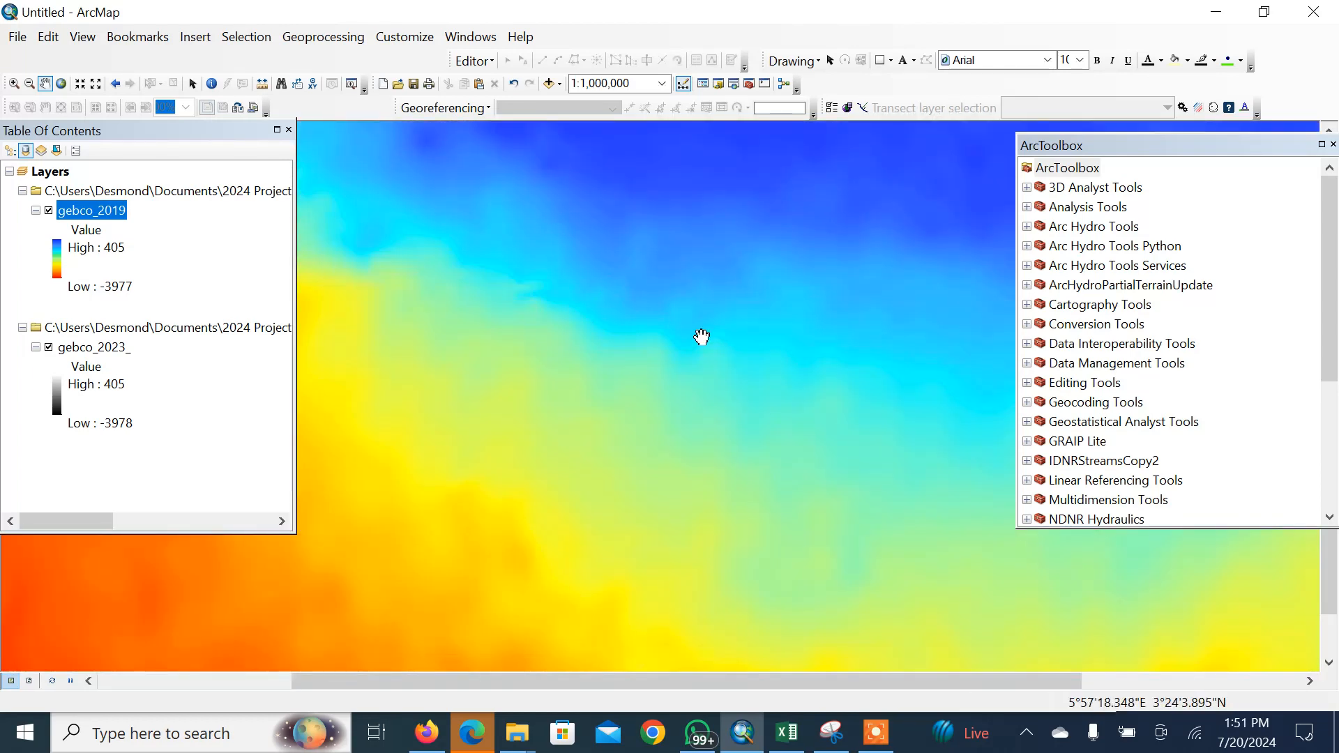
Temporarily hide the gebco_2019 layer to view the full gebco_2023_ raster beneath it
scroll(719, 353, "up", 1)
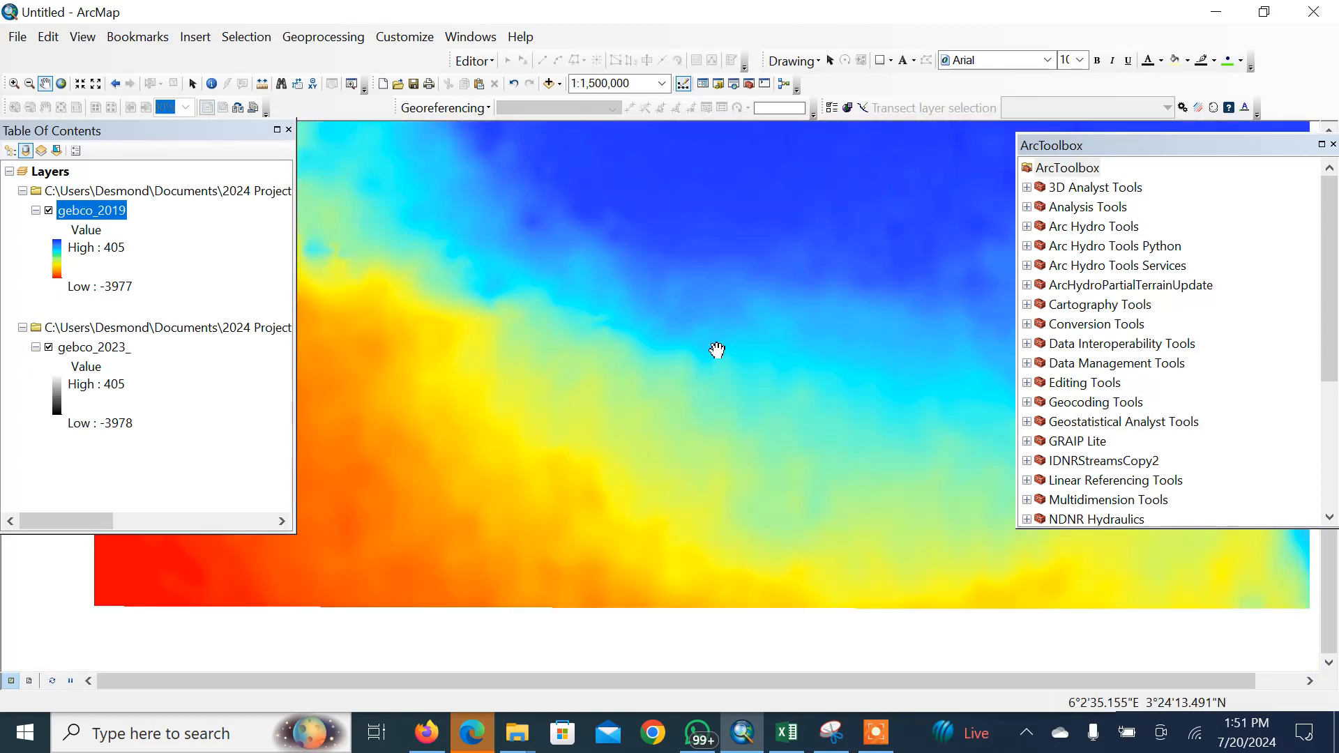
scroll(725, 355, "up", 2)
left_click_drag(745, 323, 739, 433)
left_click(48, 210)
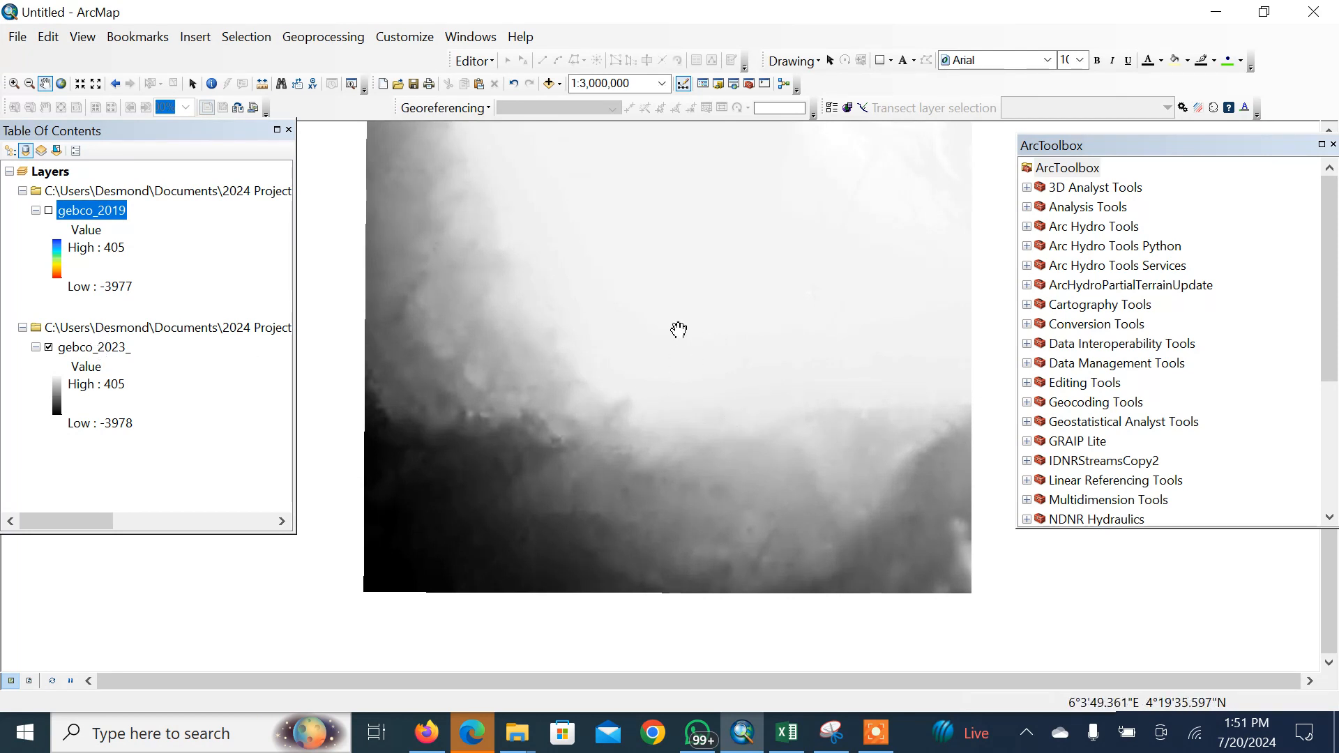
scroll(679, 329, "down", 1)
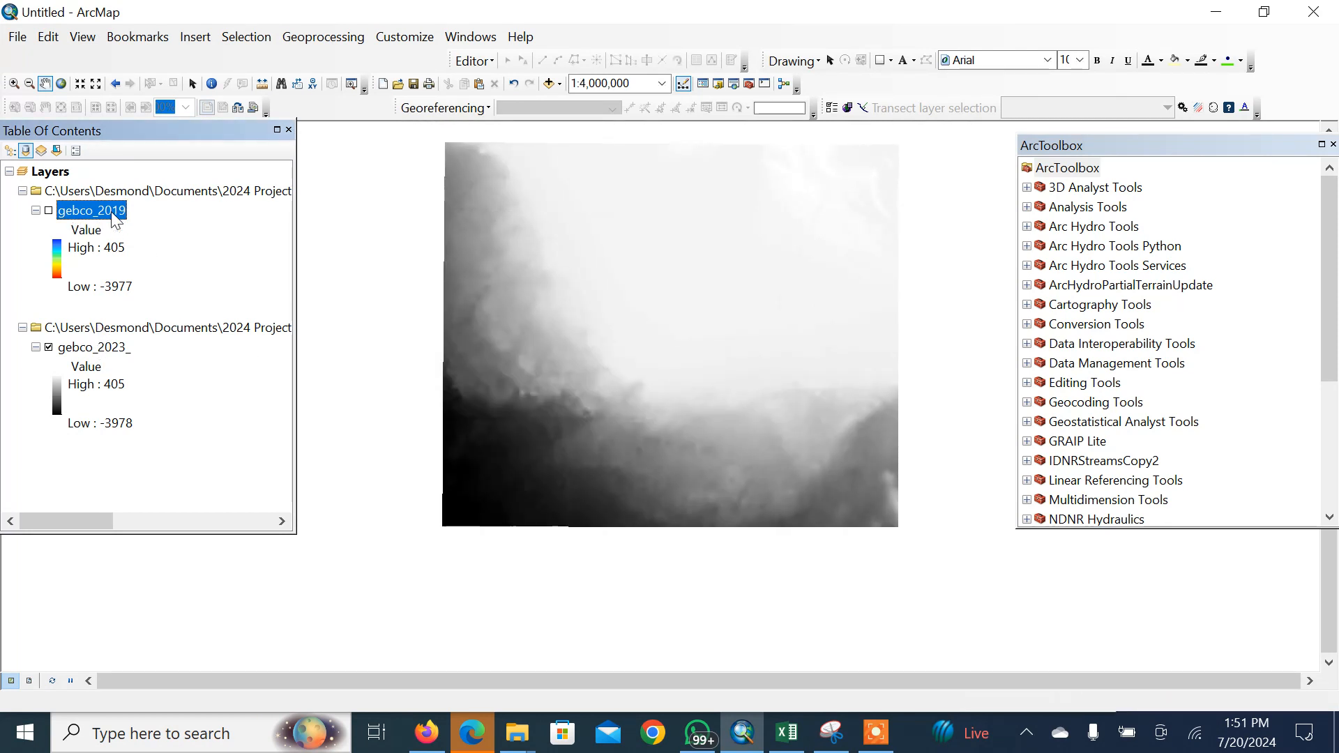
right_click(111, 211)
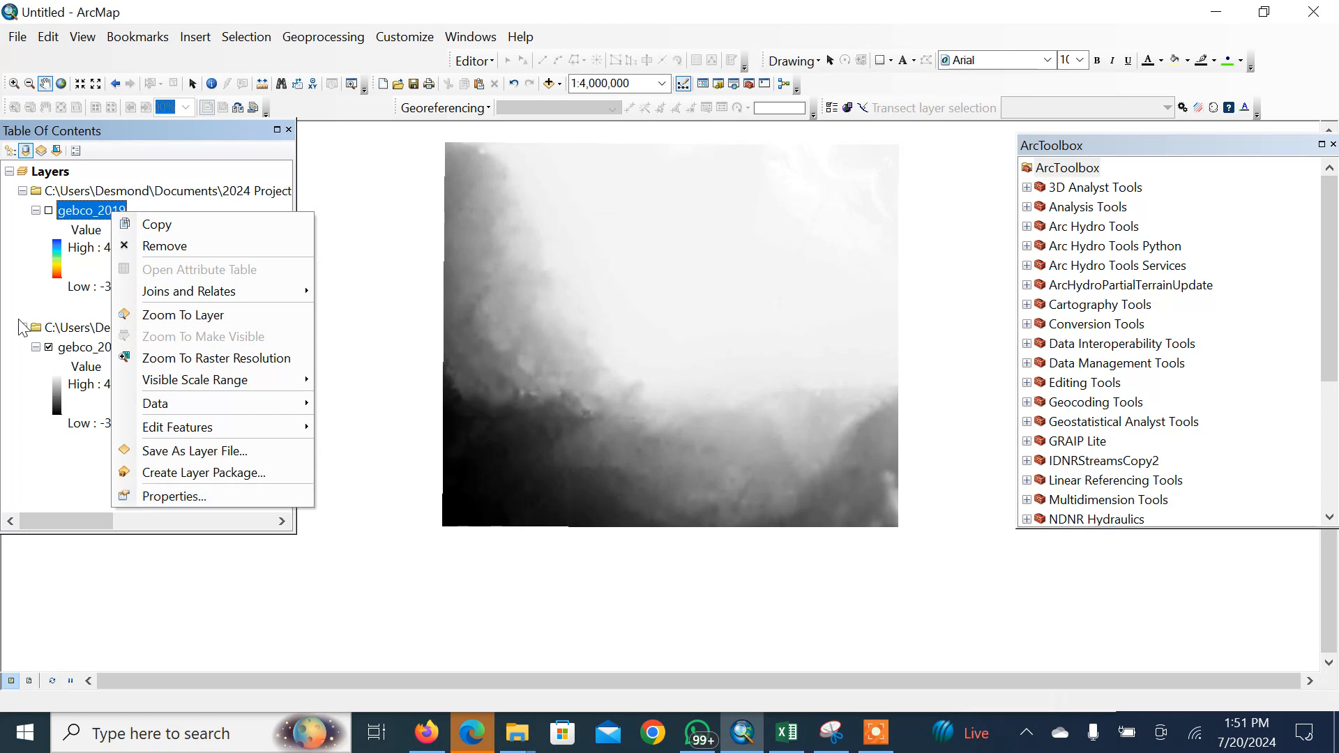
left_click(48, 210)
Switch the gebco_2019 layer's symbology from Stretched to Classified, computing the required histogram
right_click(89, 217)
left_click(178, 496)
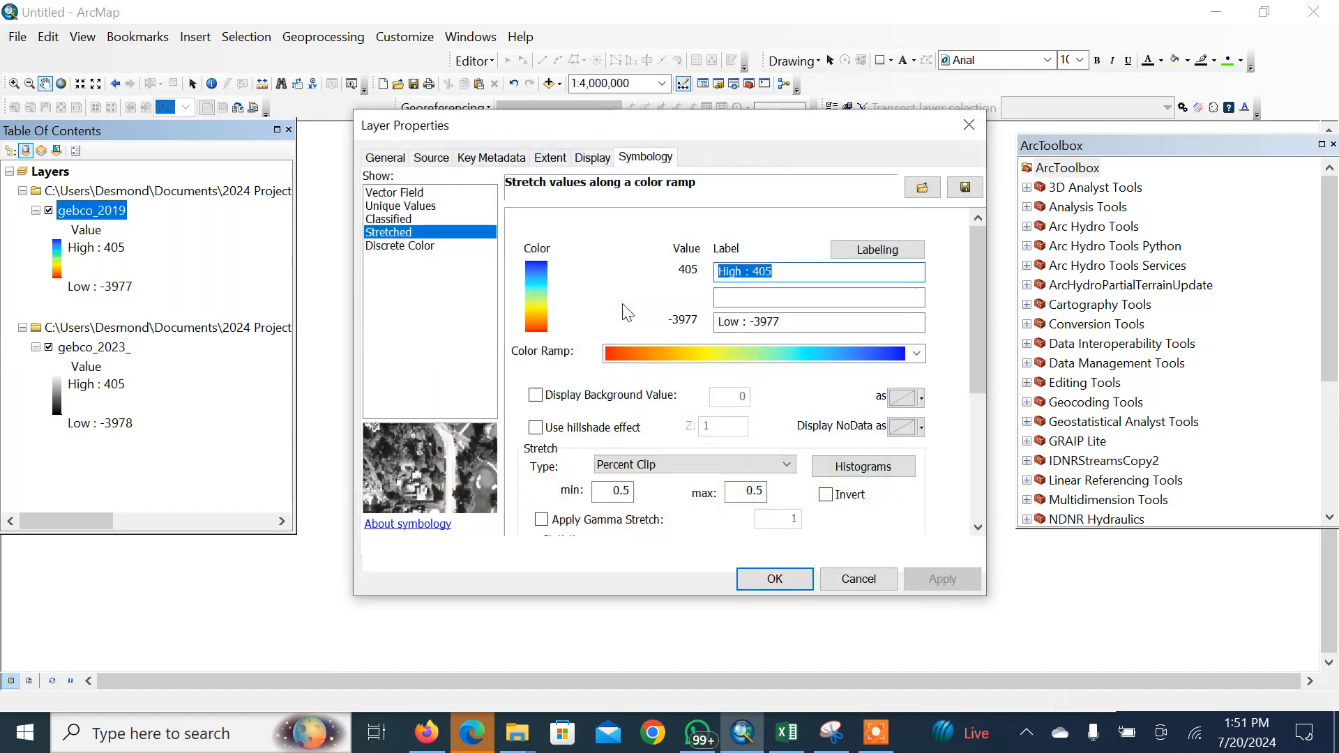
left_click(401, 221)
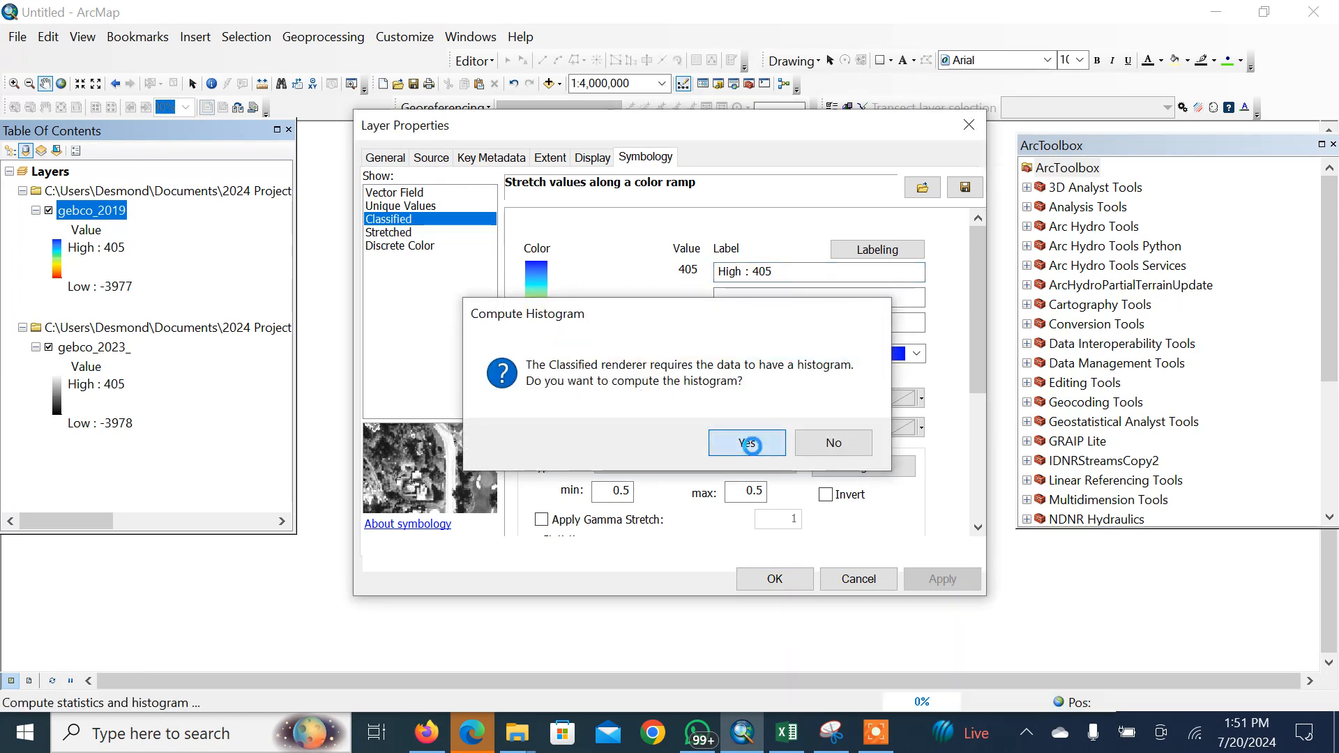
left_click(747, 442)
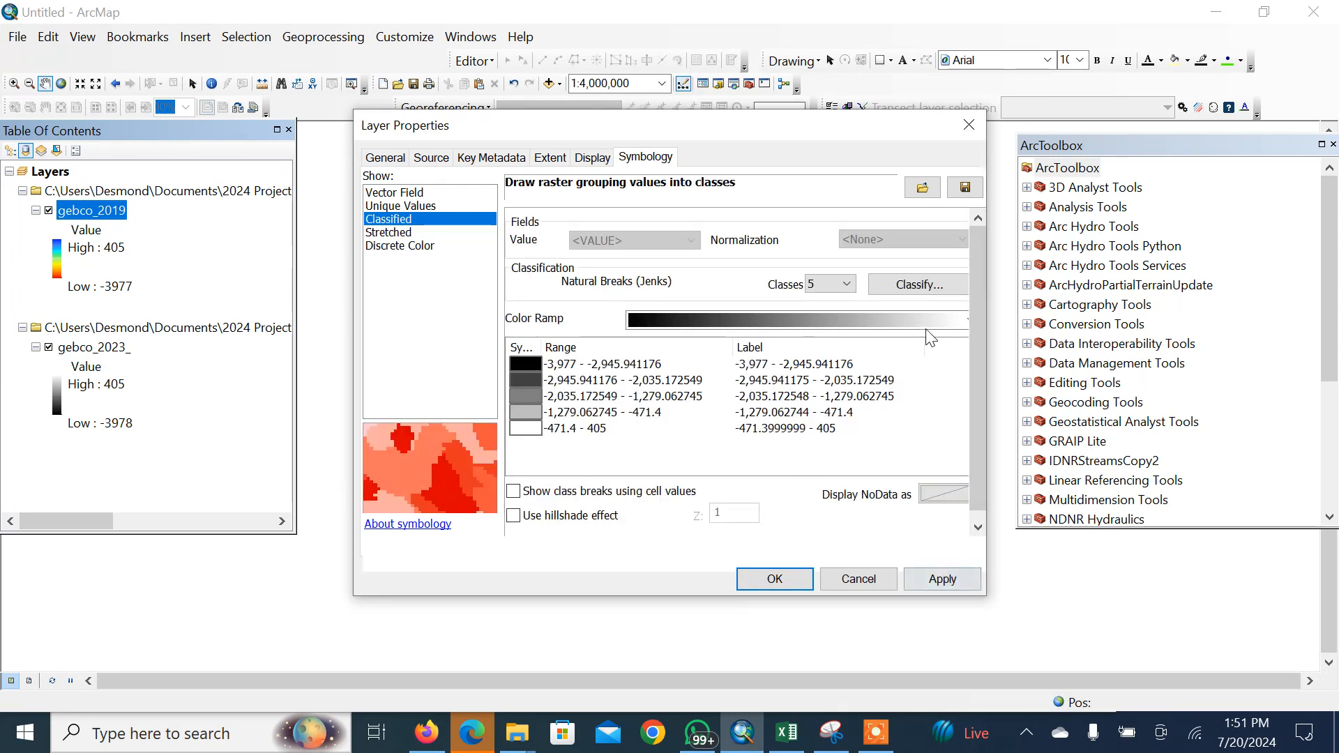
Apply the red-orange-yellow-green-blue color ramp to the five gebco_2019 depth classes
left_click(936, 322)
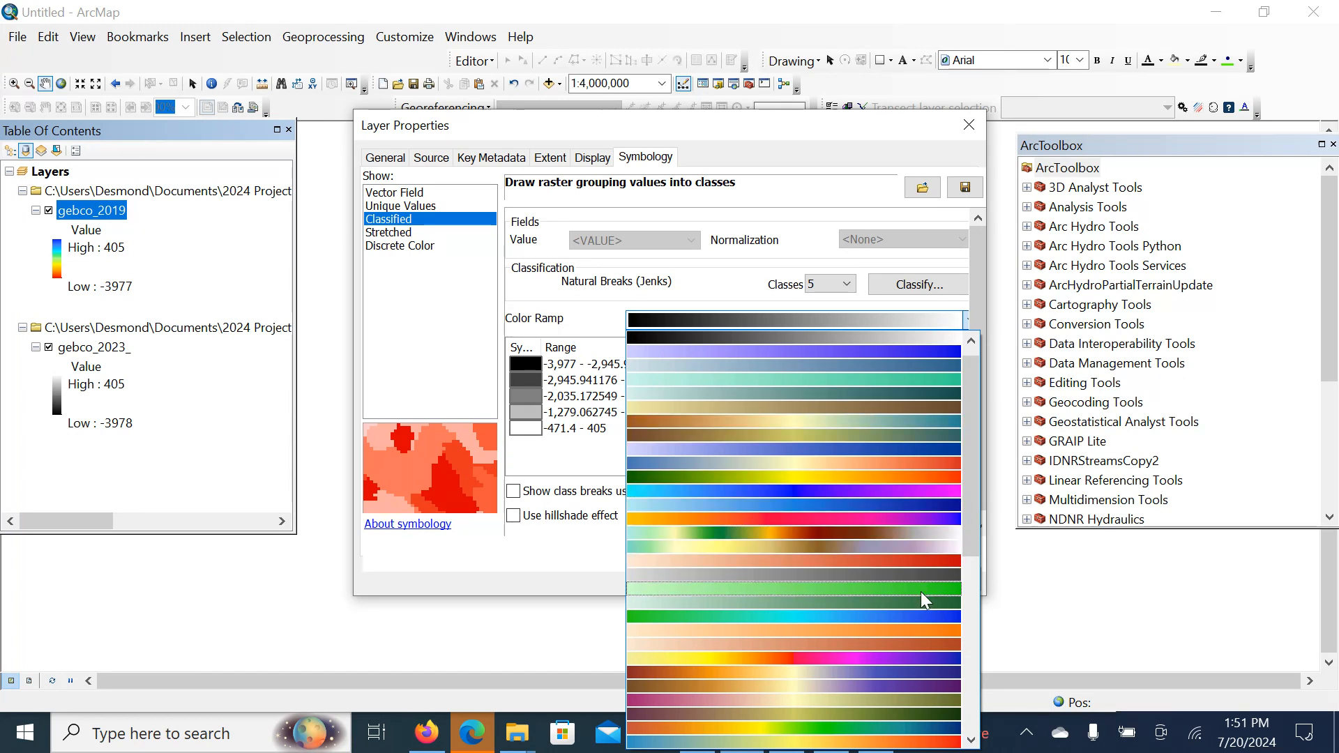
left_click_drag(971, 541, 970, 657)
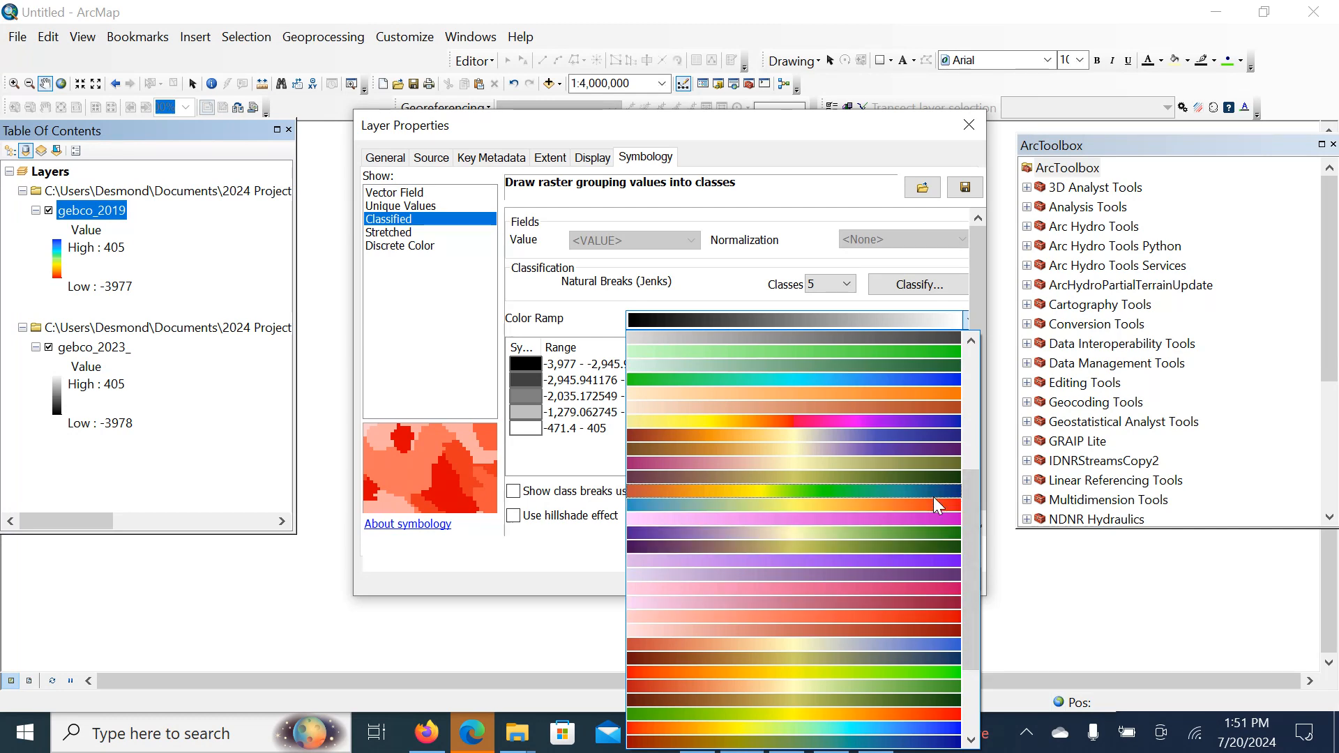
left_click(934, 497)
left_click(940, 584)
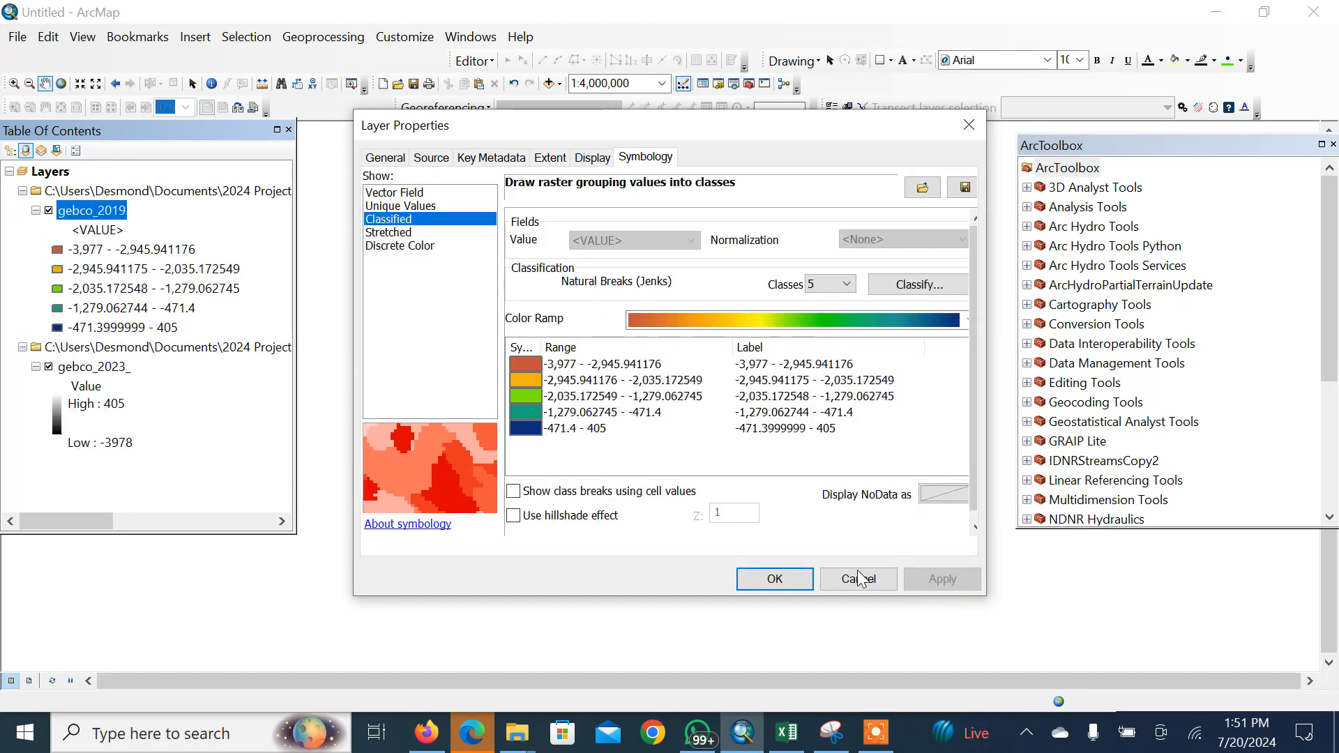
left_click(785, 582)
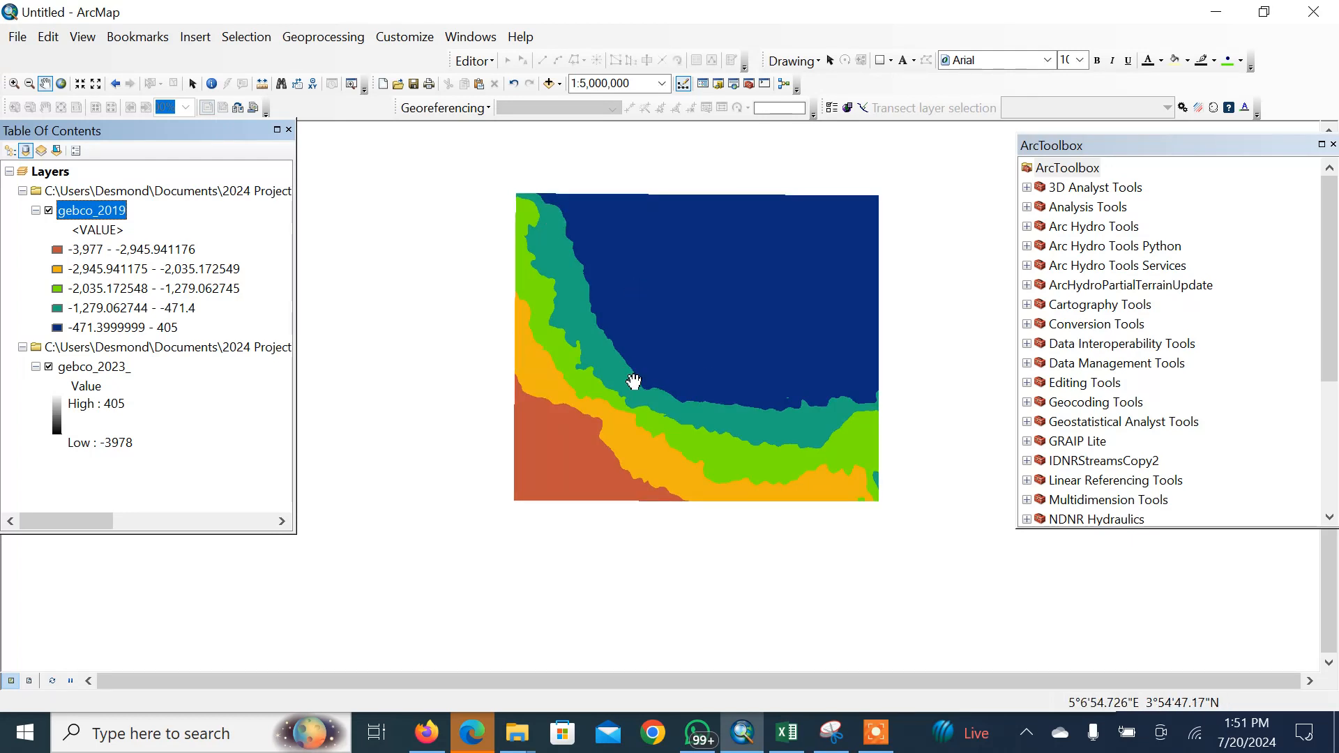
Examine the classified gebco_2019 depth zones and close the ArcToolbox window to free the map area
scroll(634, 382, "up", 3)
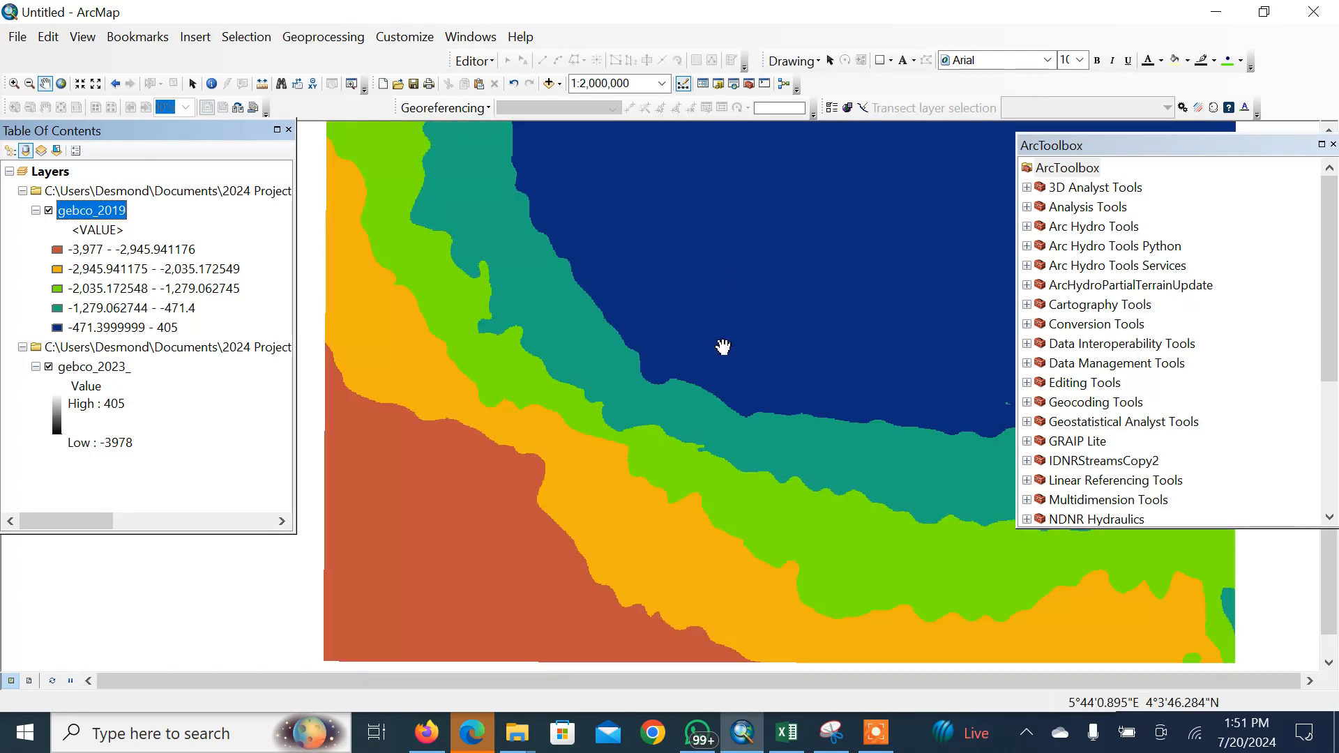
scroll(783, 313, "down", 1)
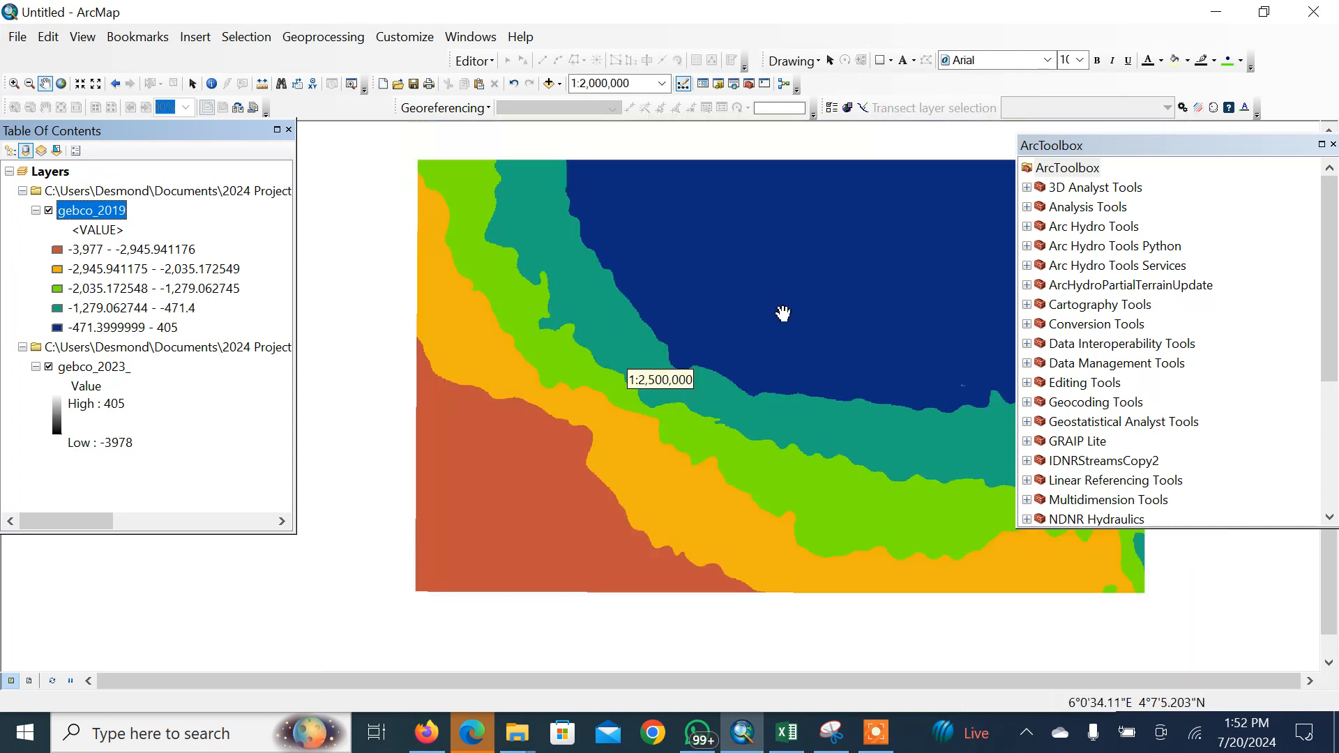
scroll(783, 314, "down", 1)
left_click_drag(812, 263, 742, 345)
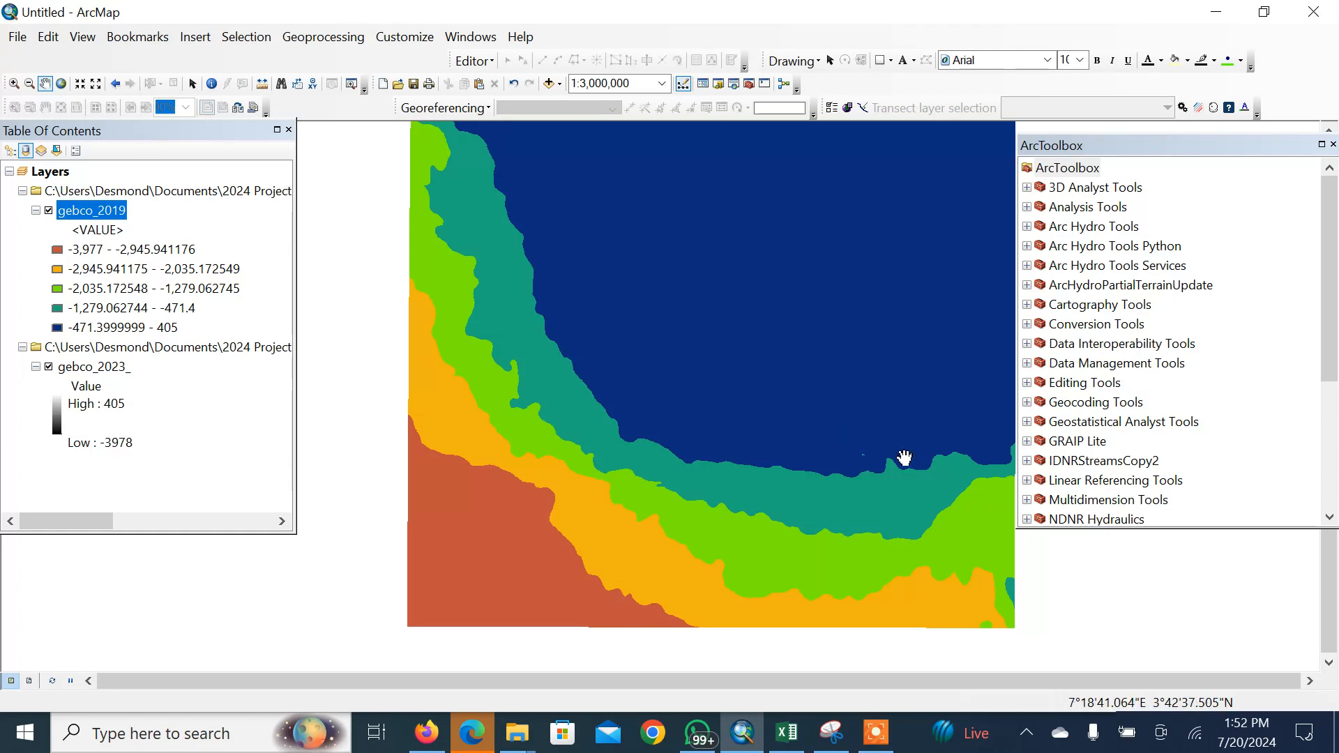
left_click(1333, 145)
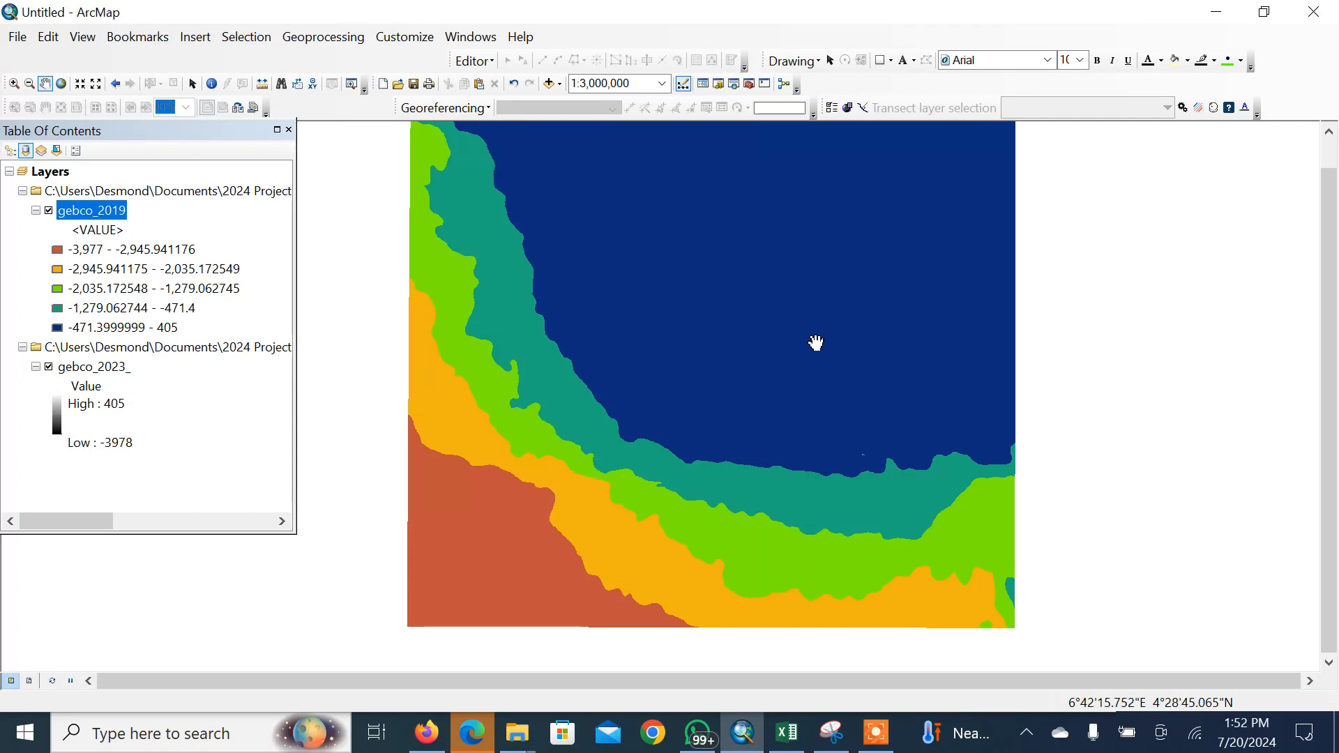
left_click_drag(825, 323, 822, 347)
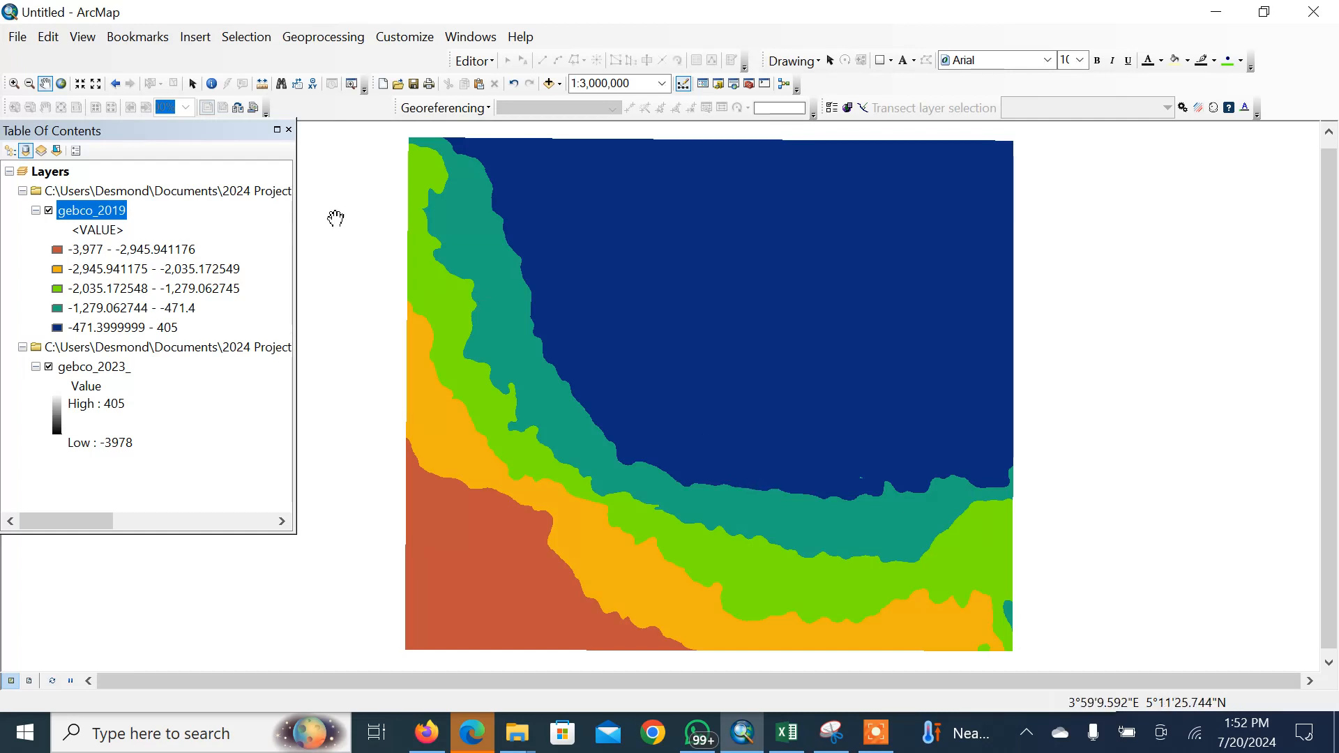
Add all the NGA_adm boundary files, including NGA_adm0, NGA_adm1 and NGA_adm2, from the Training folder in Documents
right_click(176, 172)
left_click(203, 179)
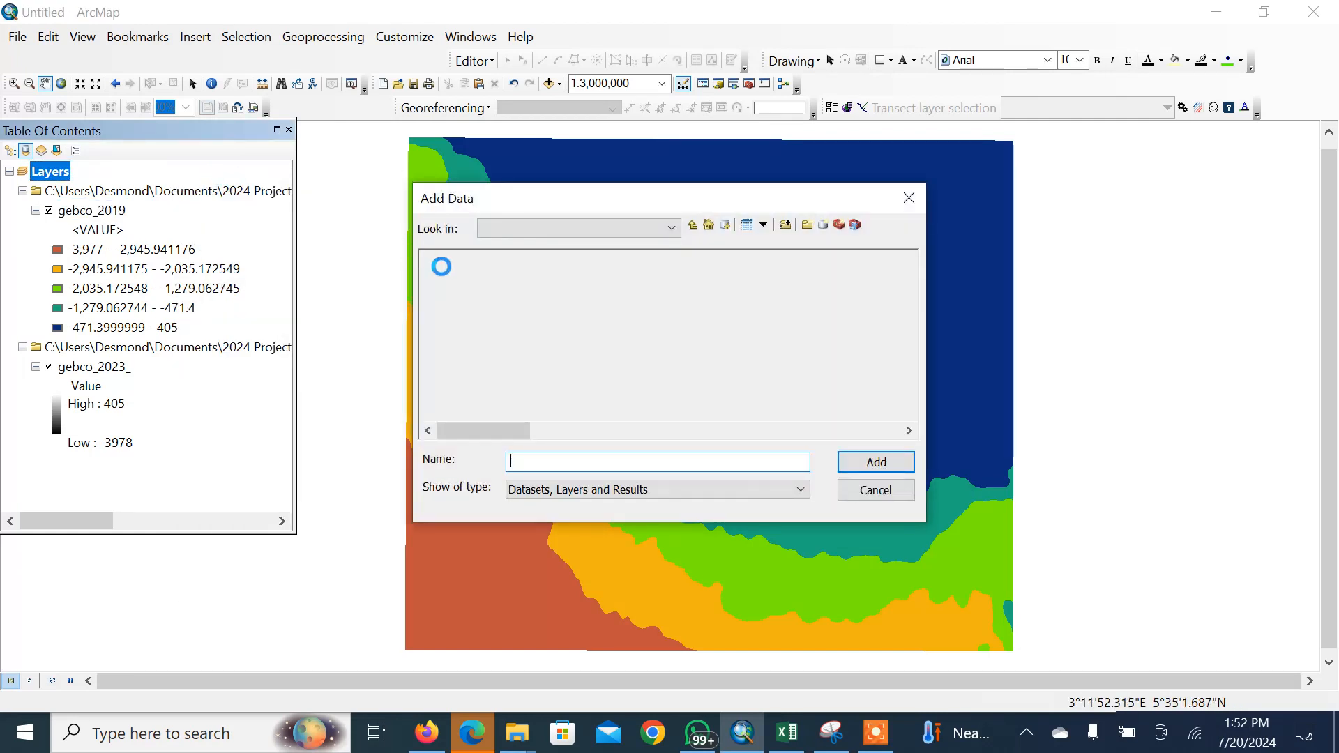
left_click(673, 227)
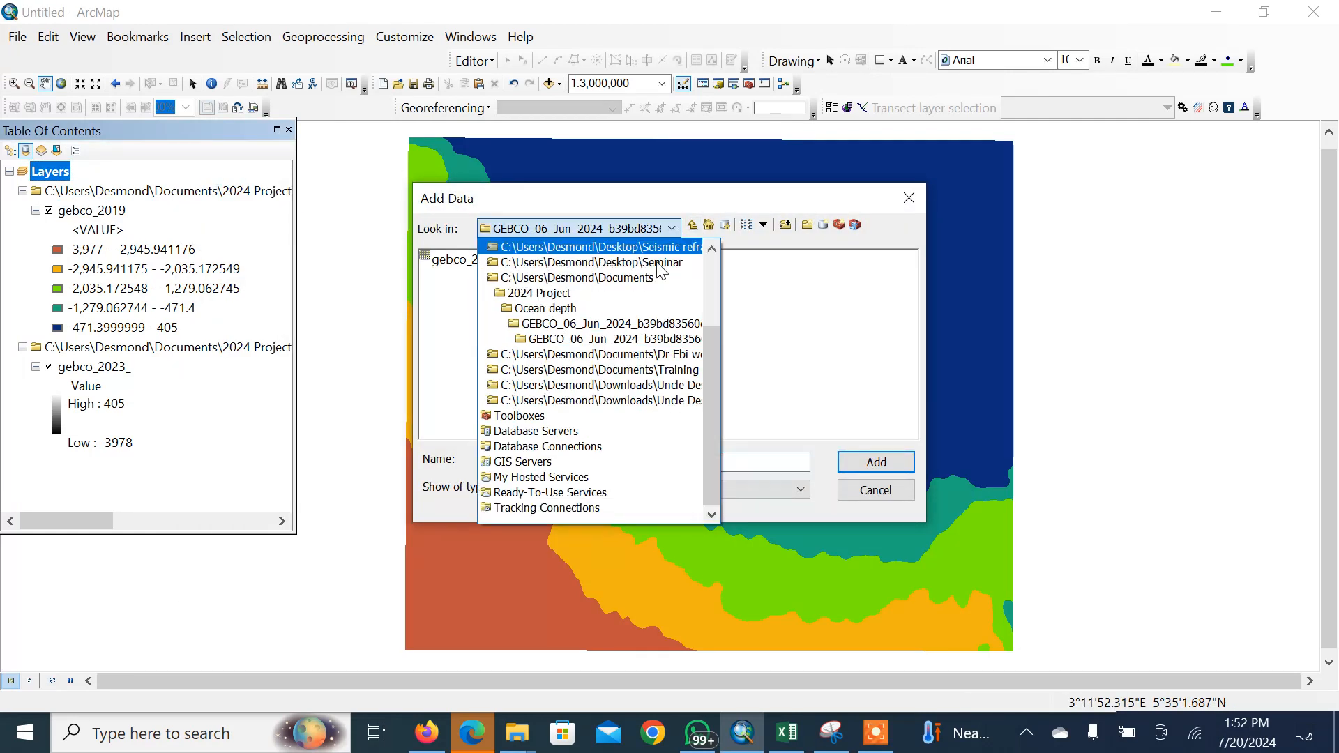
left_click(647, 278)
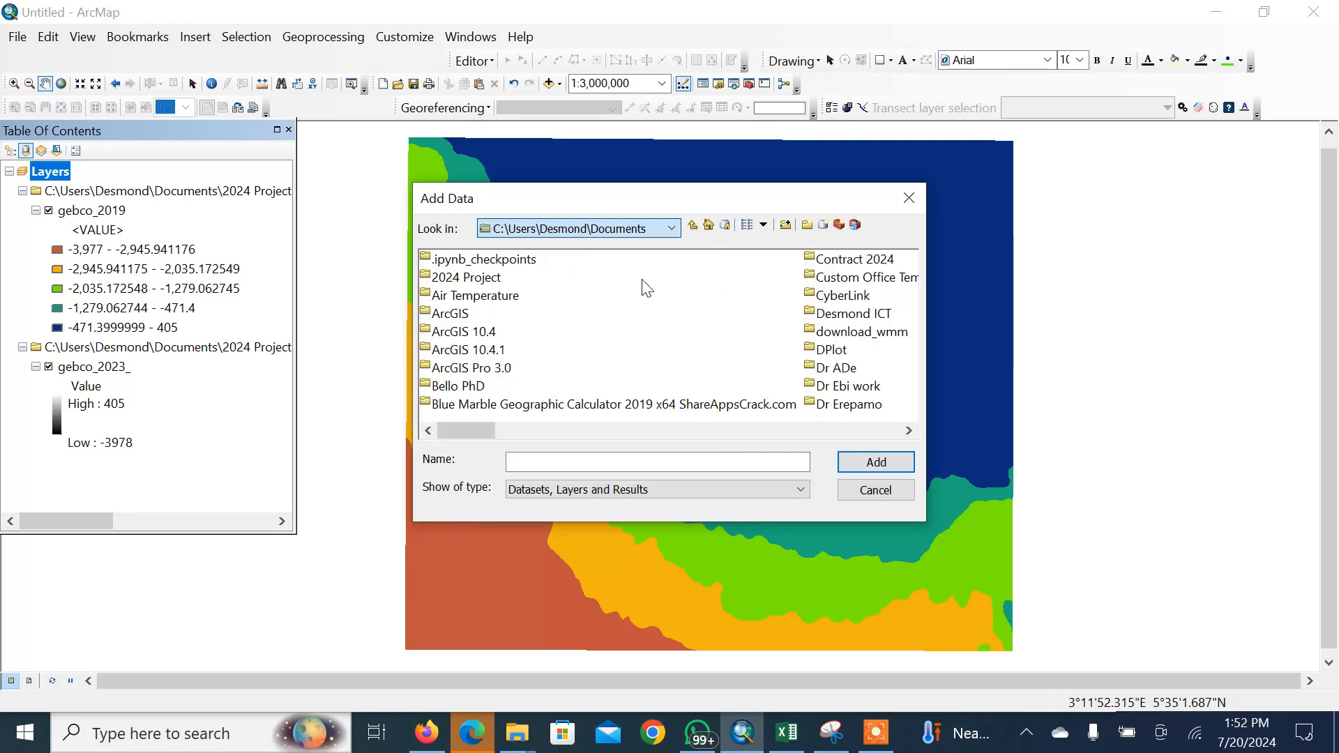
left_click(471, 299)
key("t")
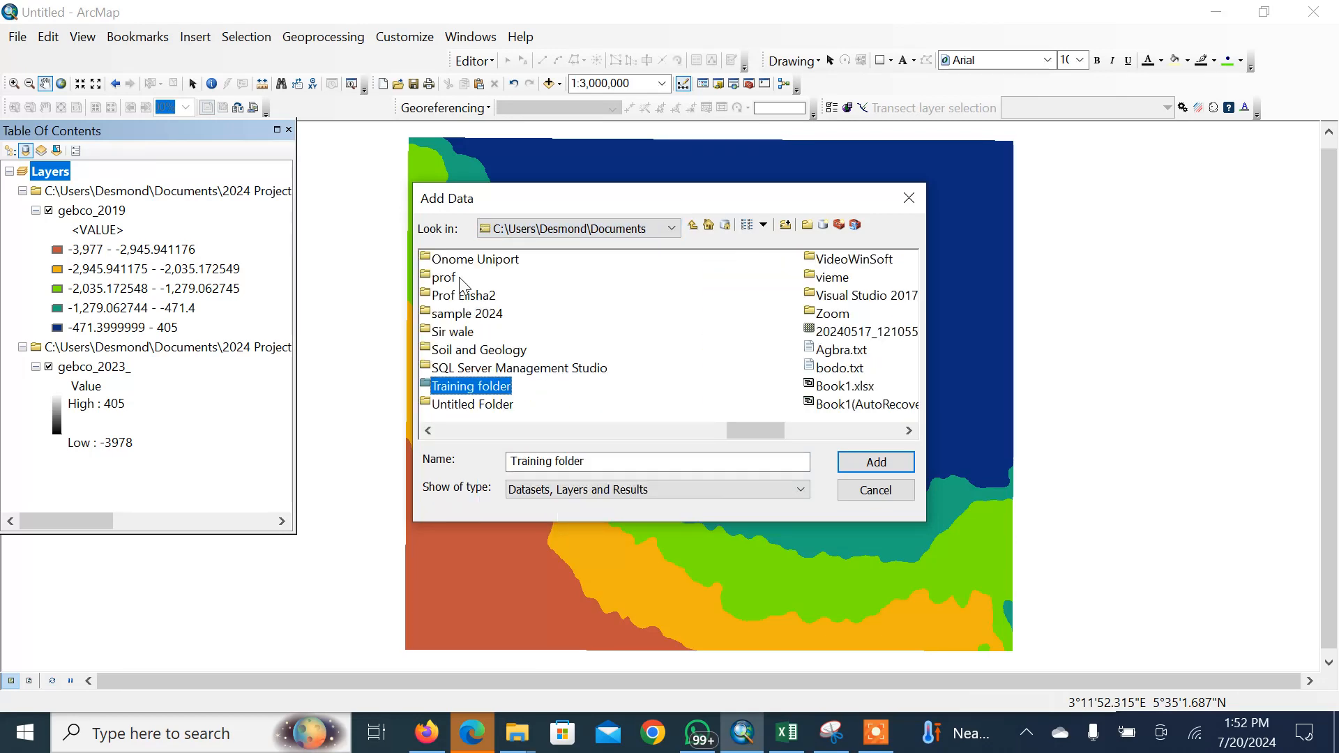
double_click(478, 388)
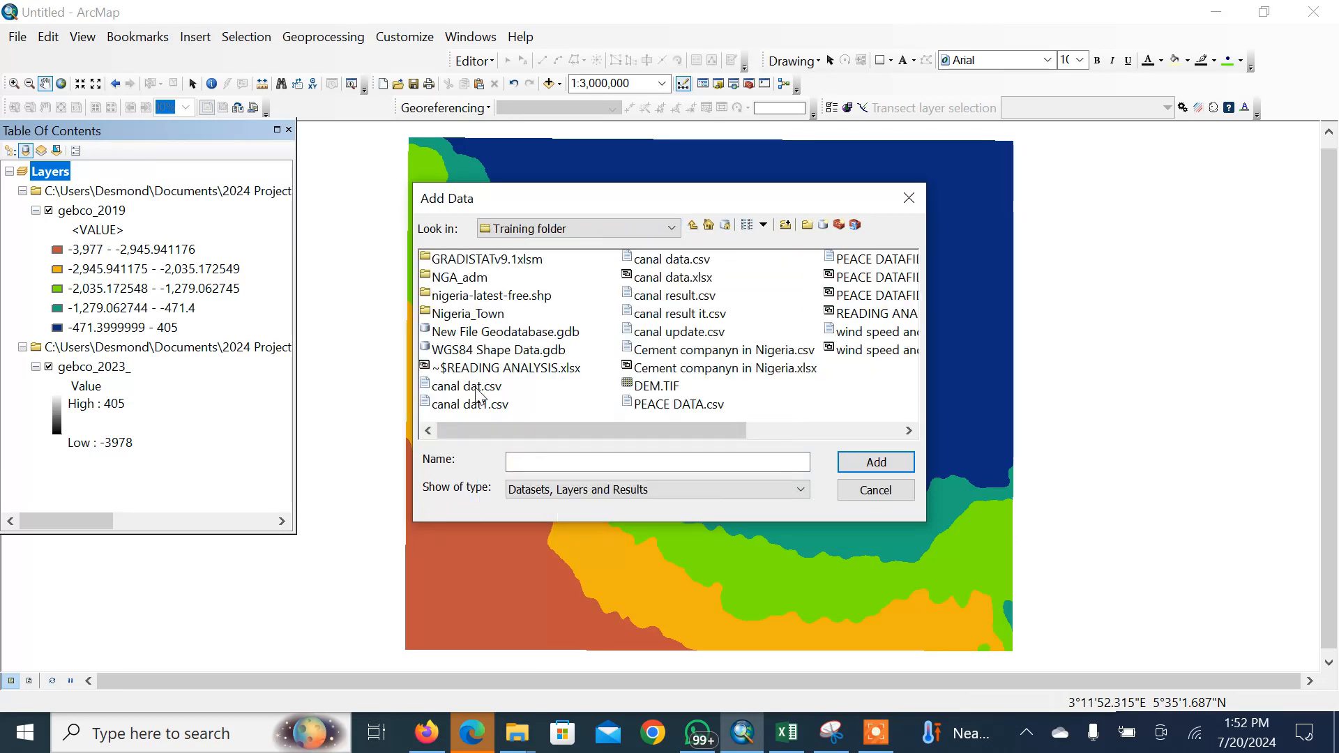
double_click(471, 282)
left_click_drag(486, 399, 478, 289)
left_click(855, 460)
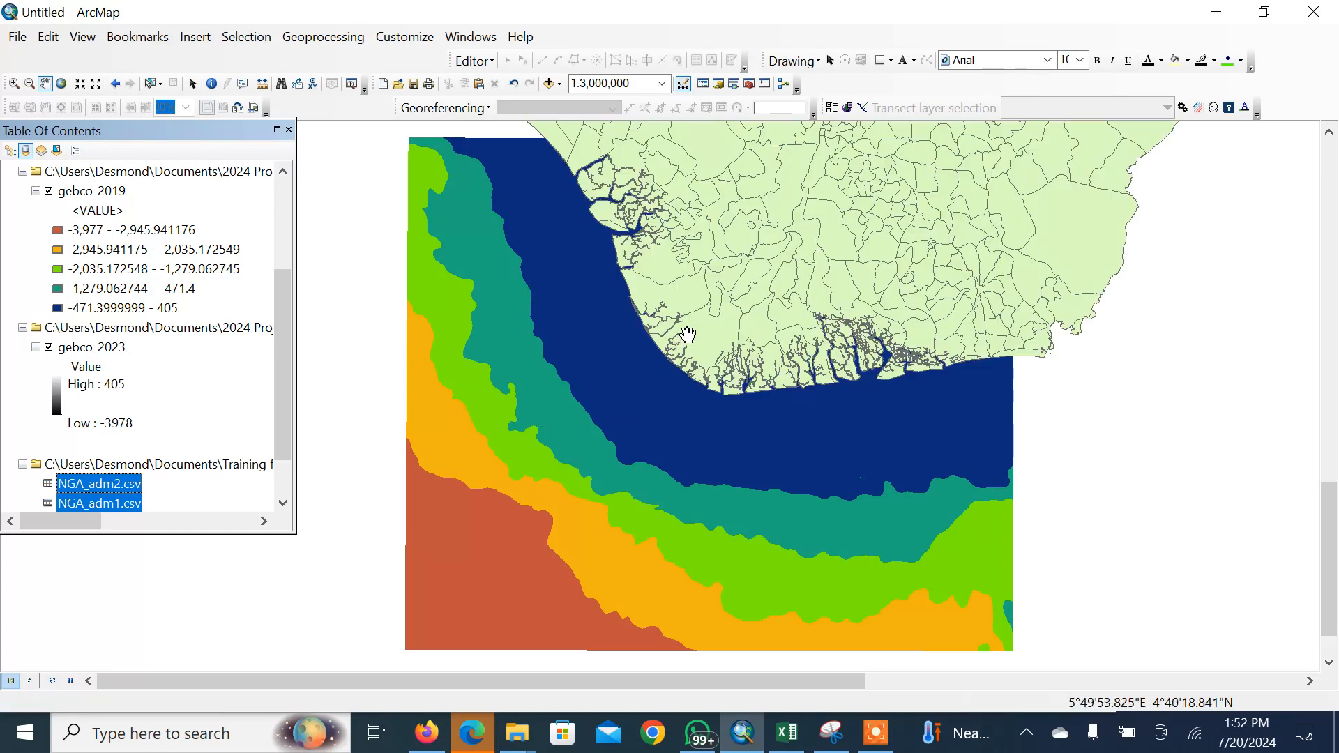
Examine how the Nigerian coastline and administrative boundaries overlay the classified gebco_2019 depth zones
left_click_drag(784, 273, 719, 357)
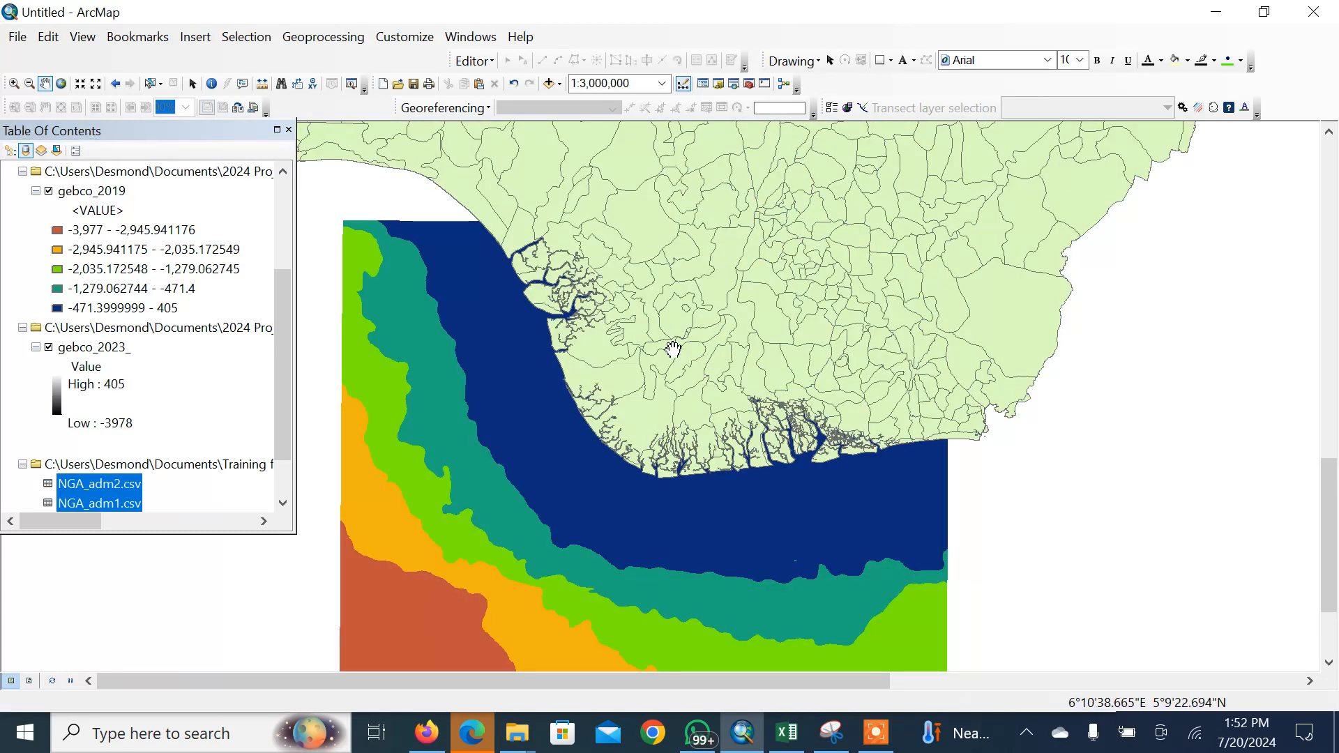
scroll(674, 356, "down", 2)
scroll(663, 348, "up", 2)
scroll(637, 377, "down", 1)
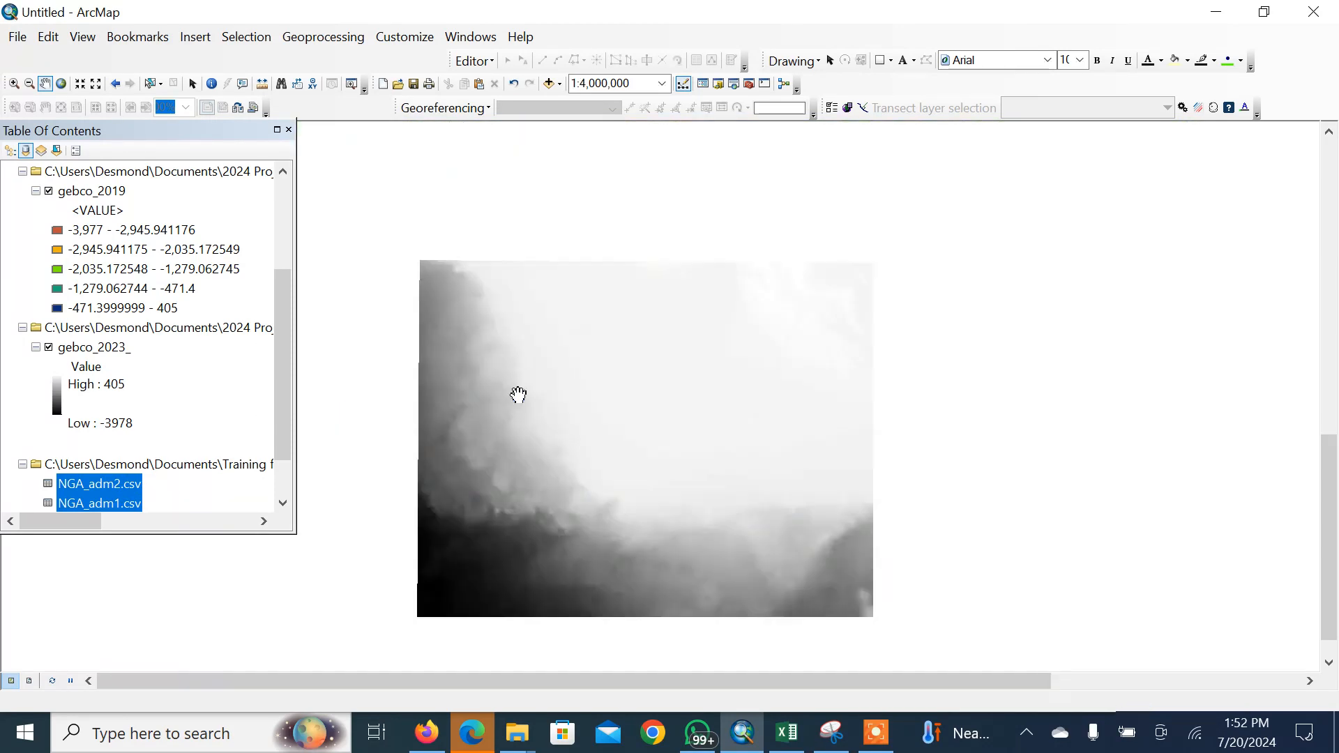
left_click_drag(666, 466, 720, 391)
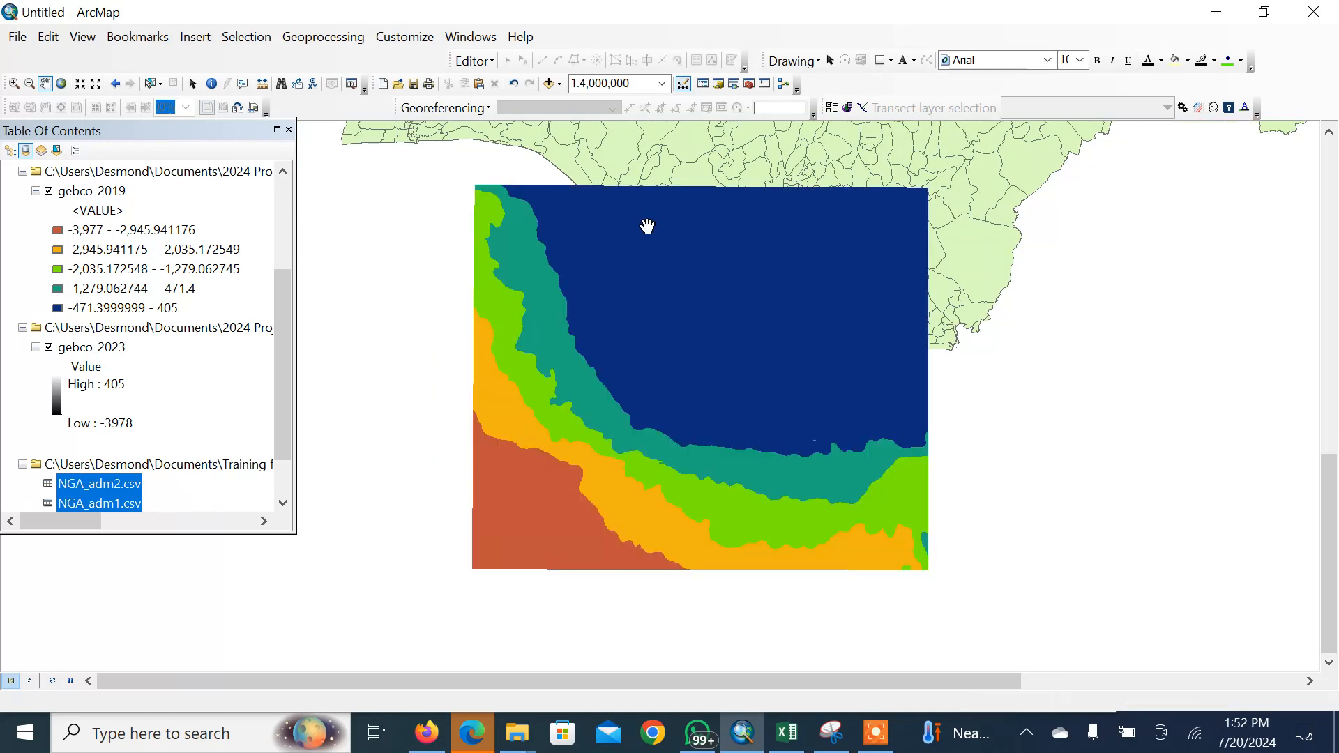
left_click_drag(682, 226, 615, 272)
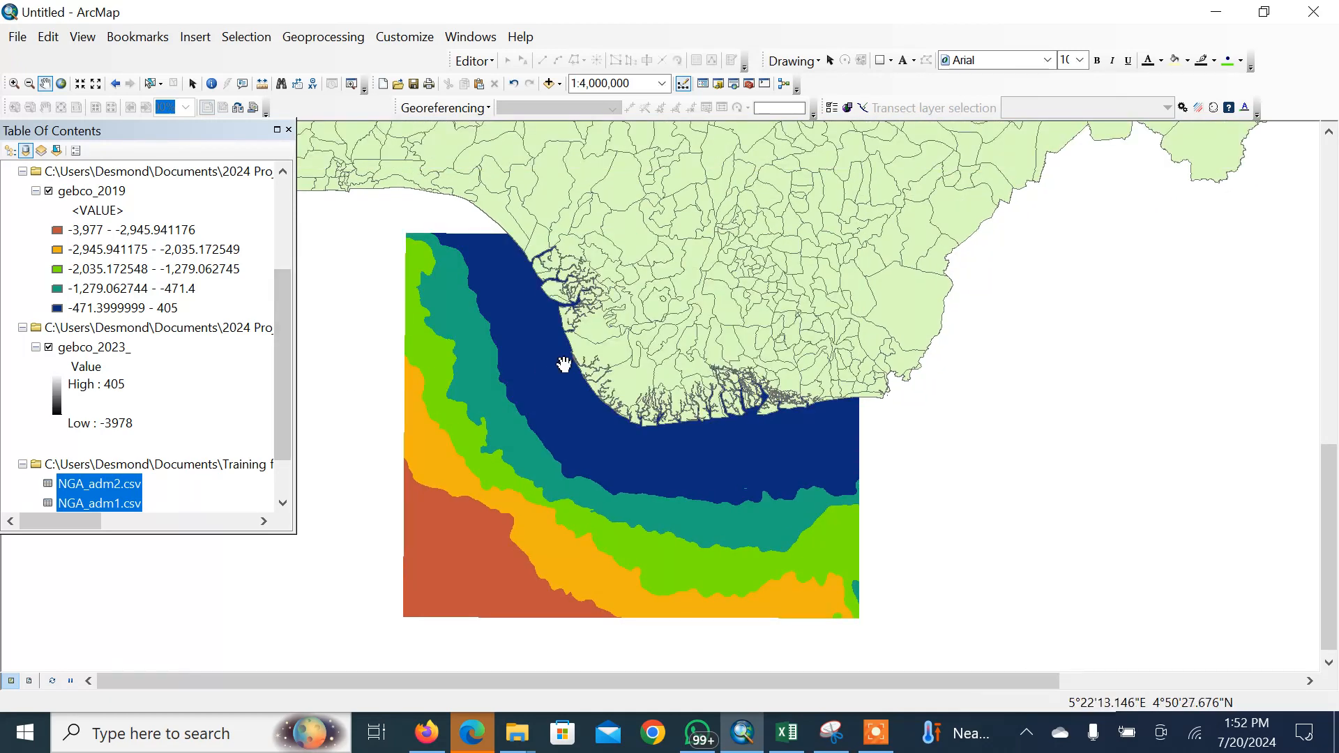
scroll(636, 358, "up", 1)
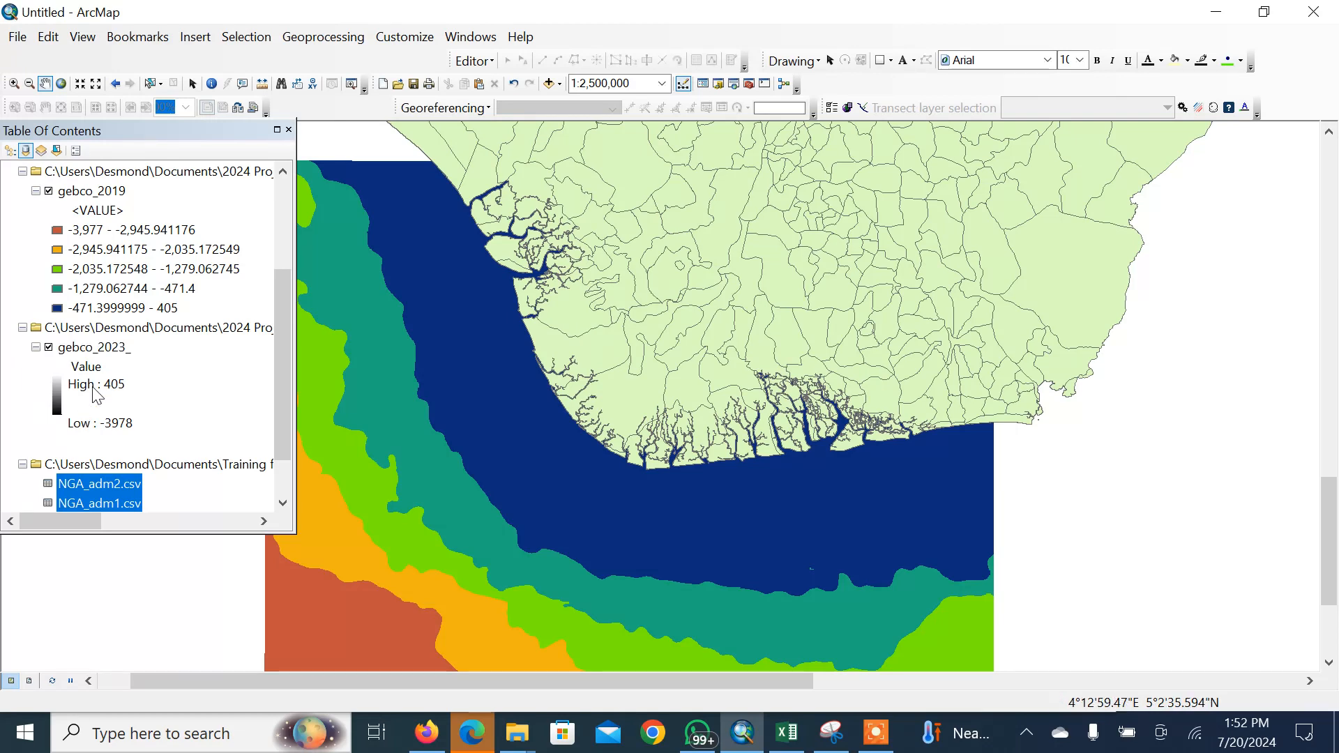
Hide gebco_2019 and the NGA_adm0, NGA_adm1 and NGA_adm2 layers so only gebco_2023_ is displayed
left_click(48, 348)
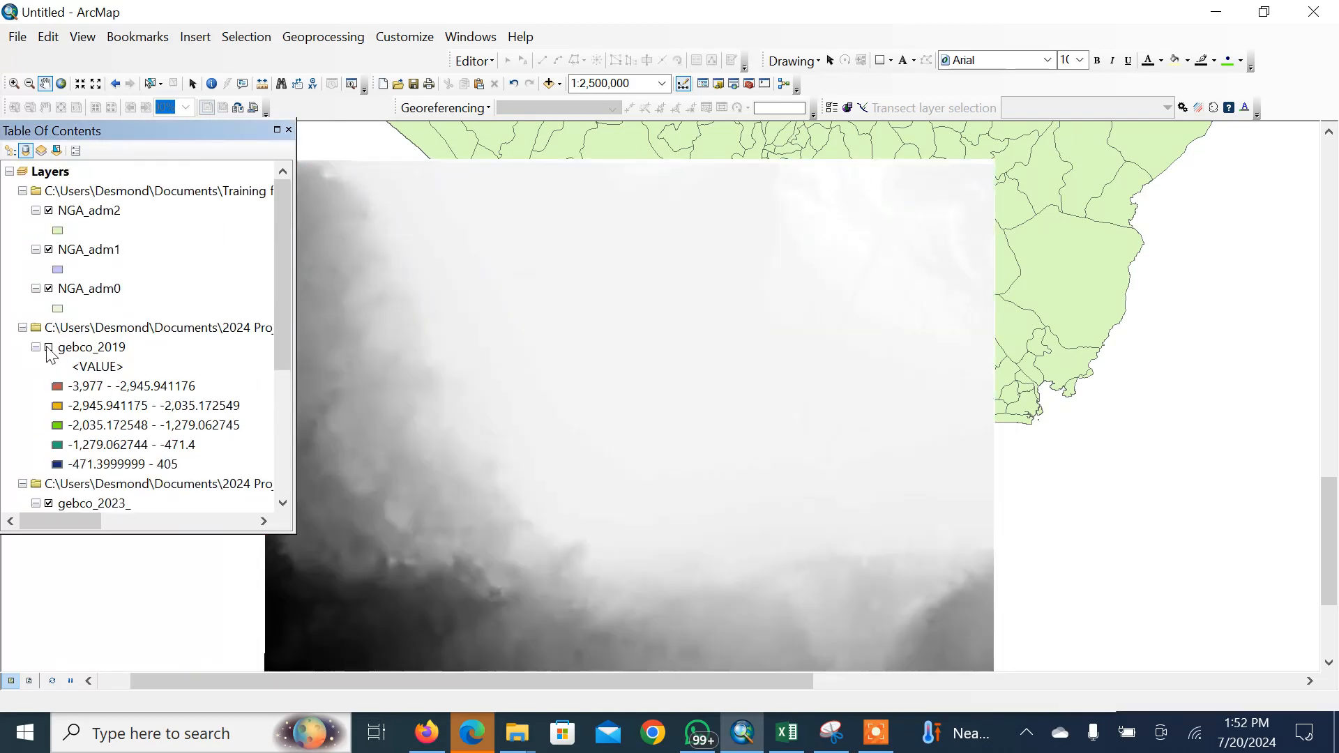
left_click_drag(514, 379, 677, 262)
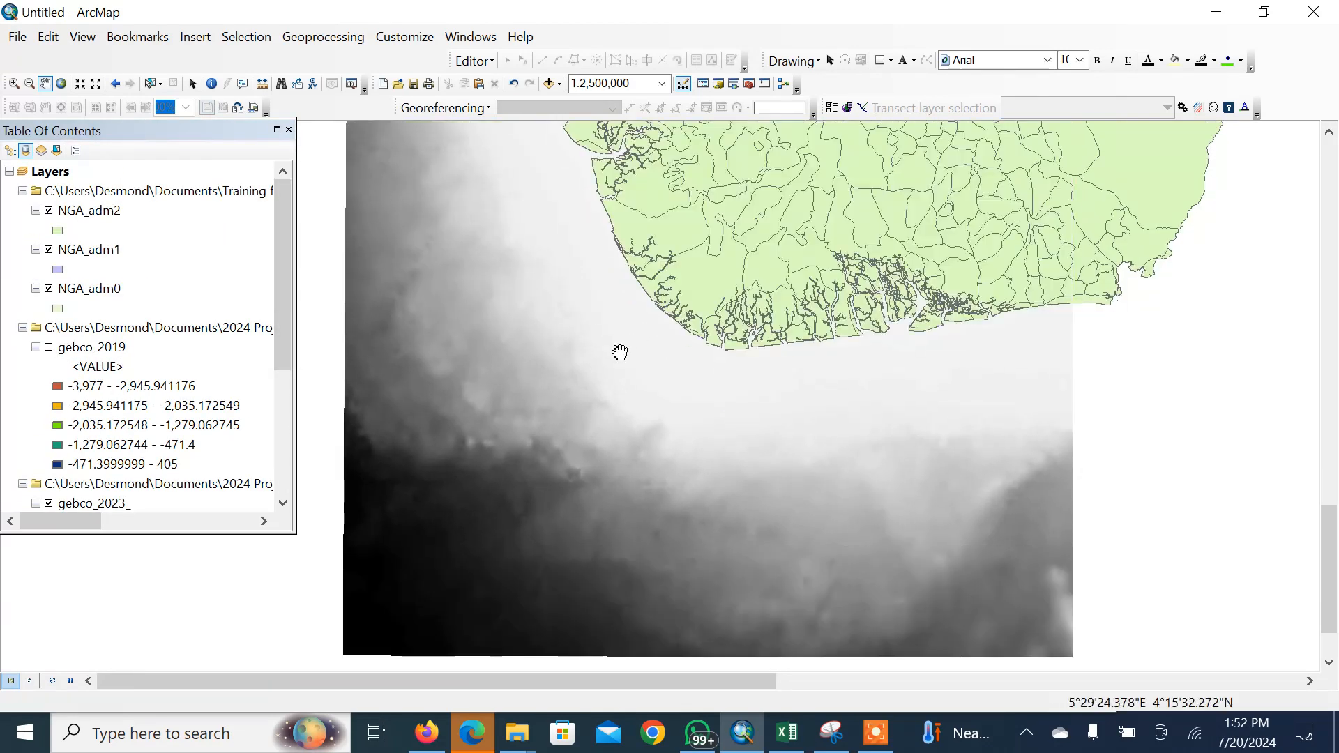
left_click(49, 288)
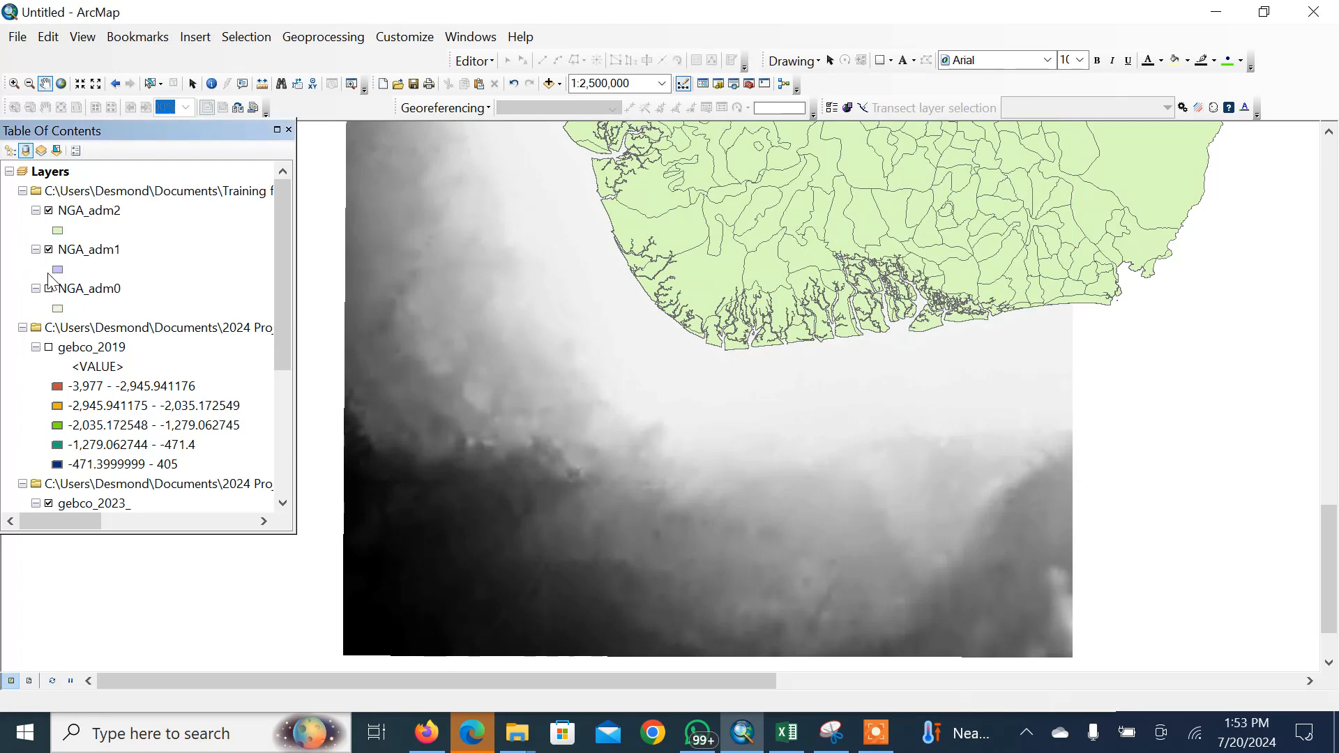
left_click(48, 249)
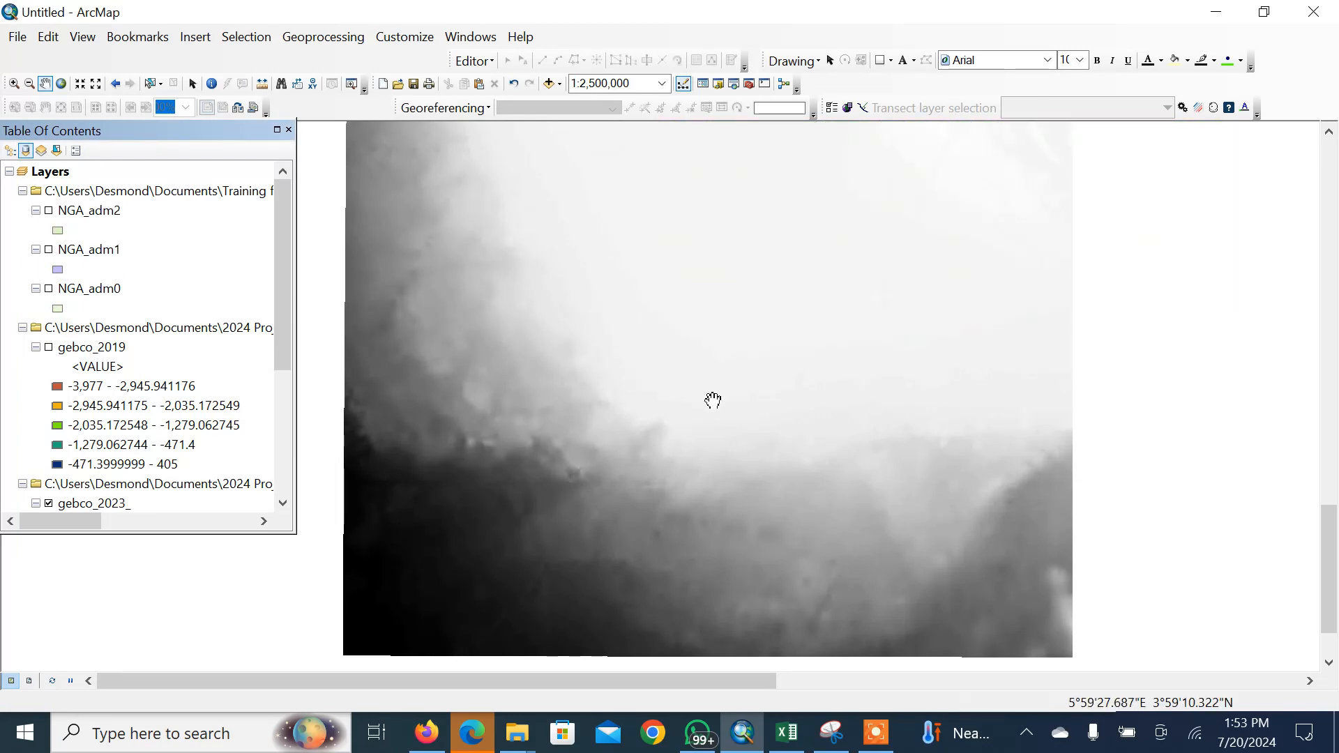
scroll(743, 400, "down", 2)
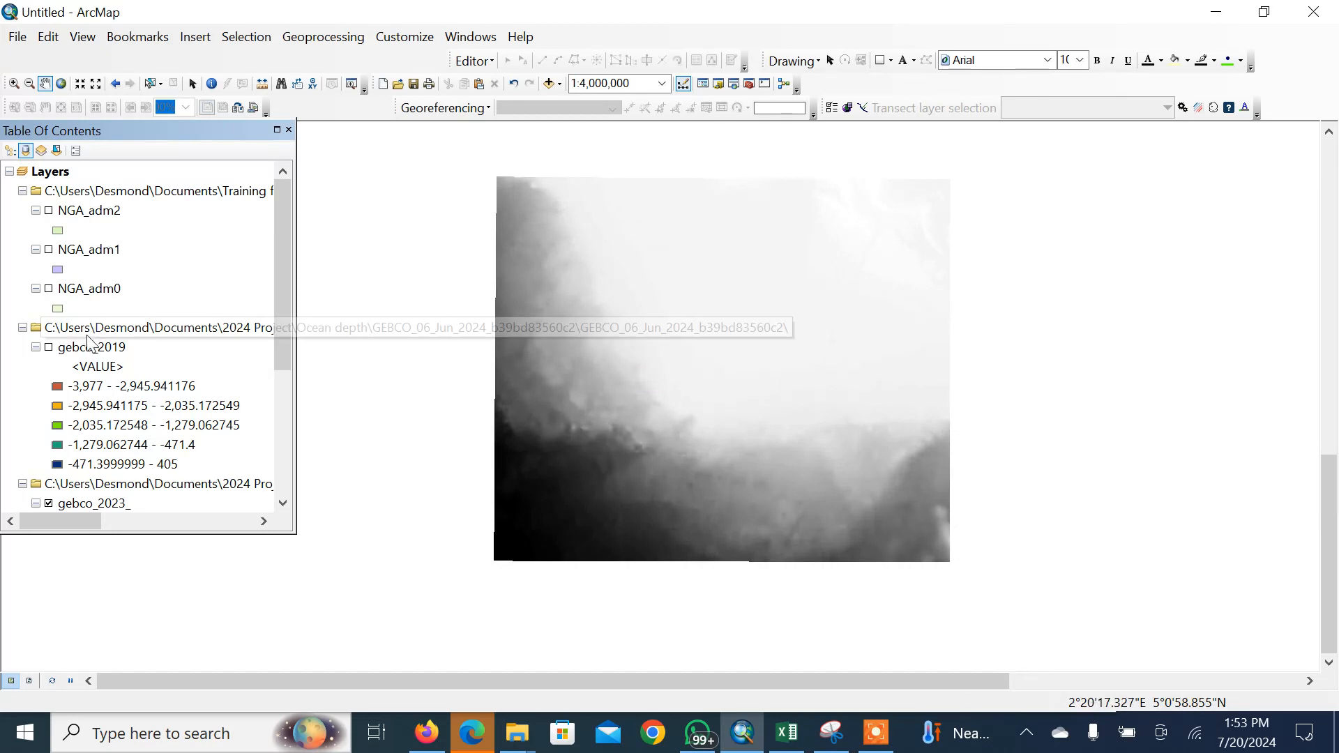
Show the gebco_2019 layer again, hide gebco_2023_, and look closer at the classified depth boundaries
left_click(48, 346)
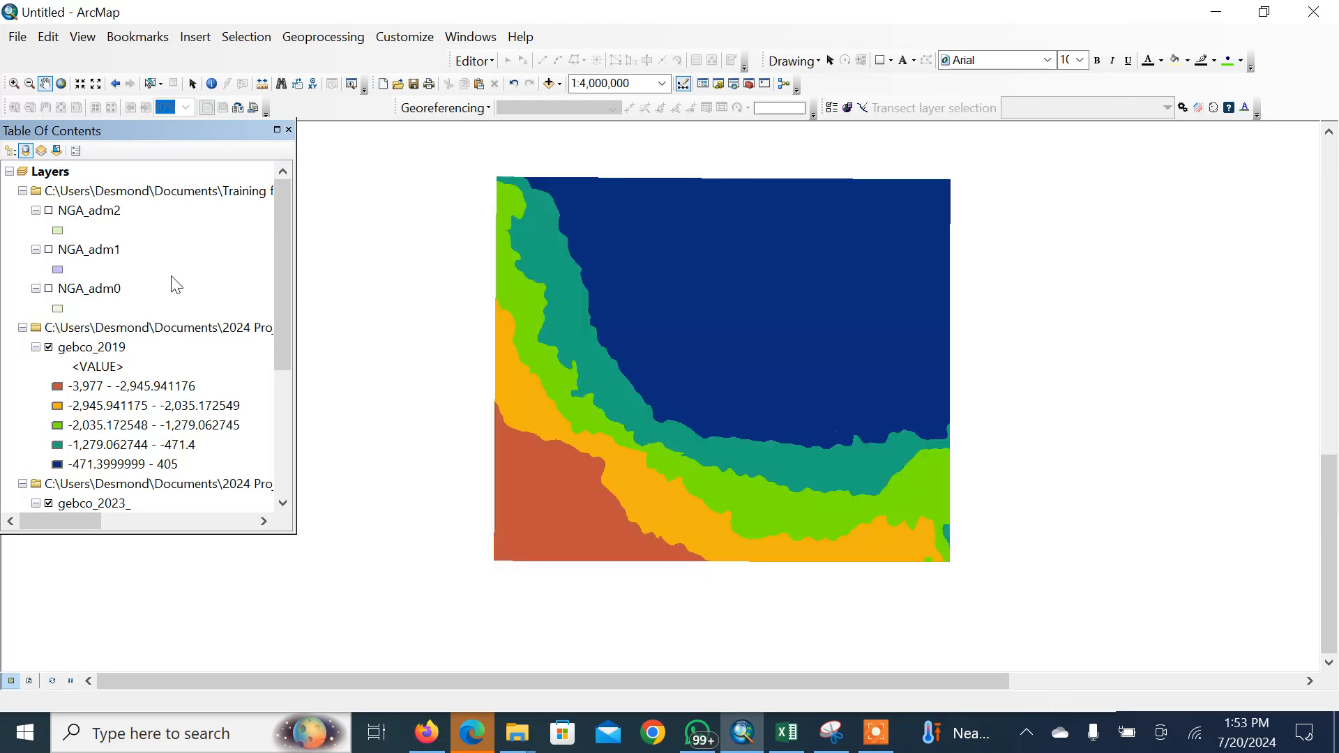
scroll(173, 282, "down", 2)
left_click(49, 386)
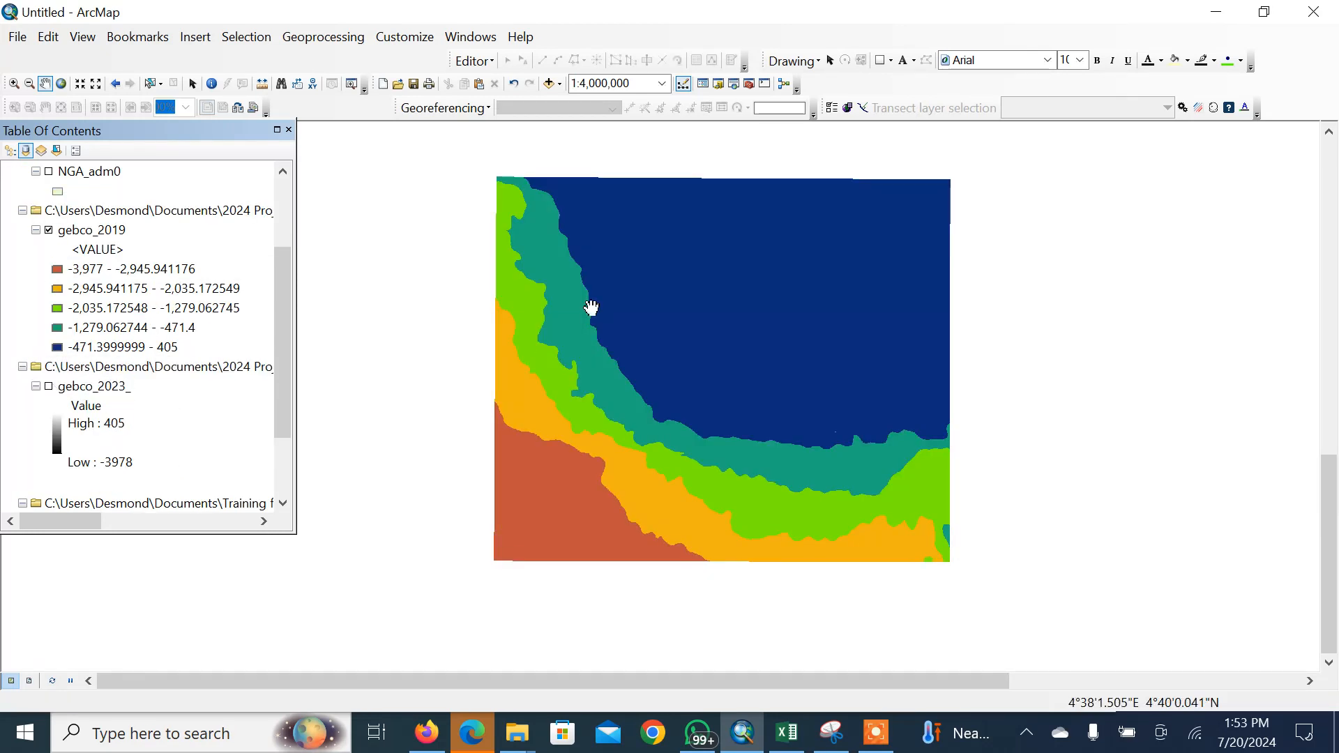
scroll(731, 374, "up", 2)
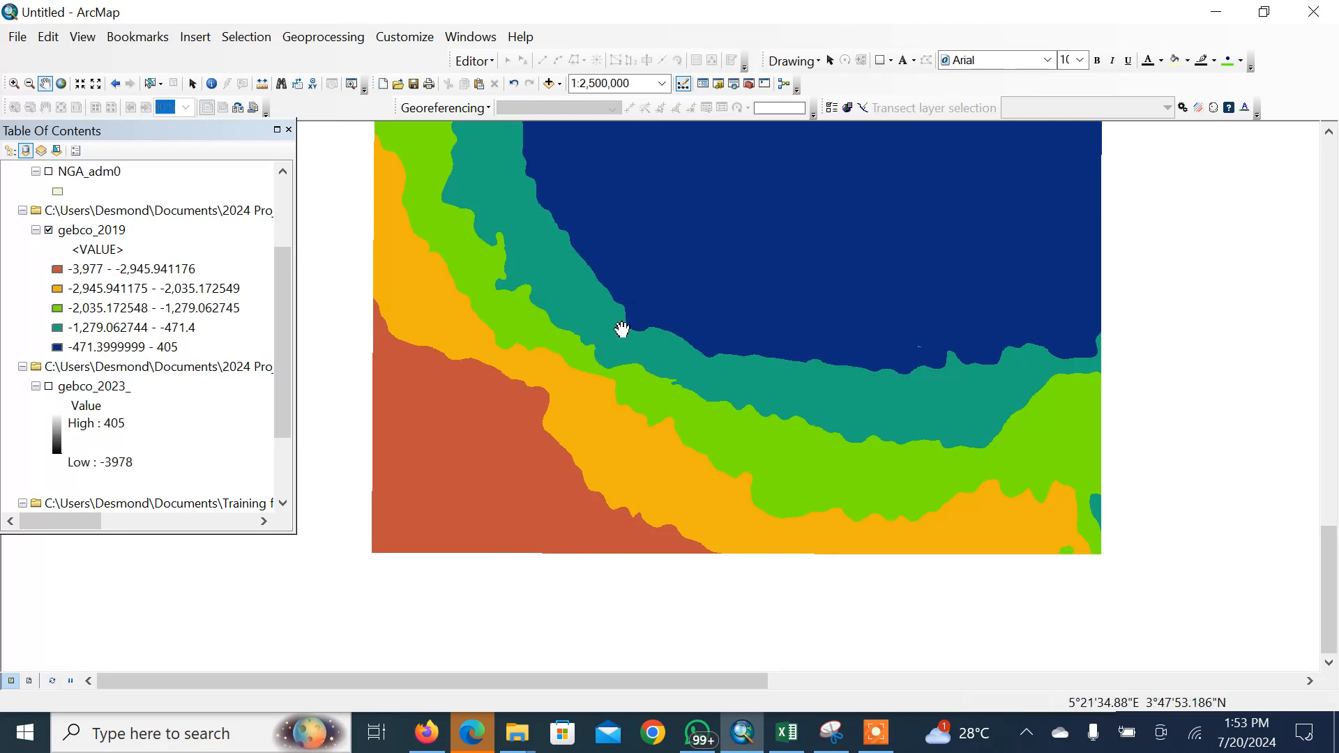
Examine the gebco_2019 depth class boundaries at closer scales and compare the colored zones with the legend ranges
scroll(620, 336, "up", 1)
scroll(621, 336, "up", 2)
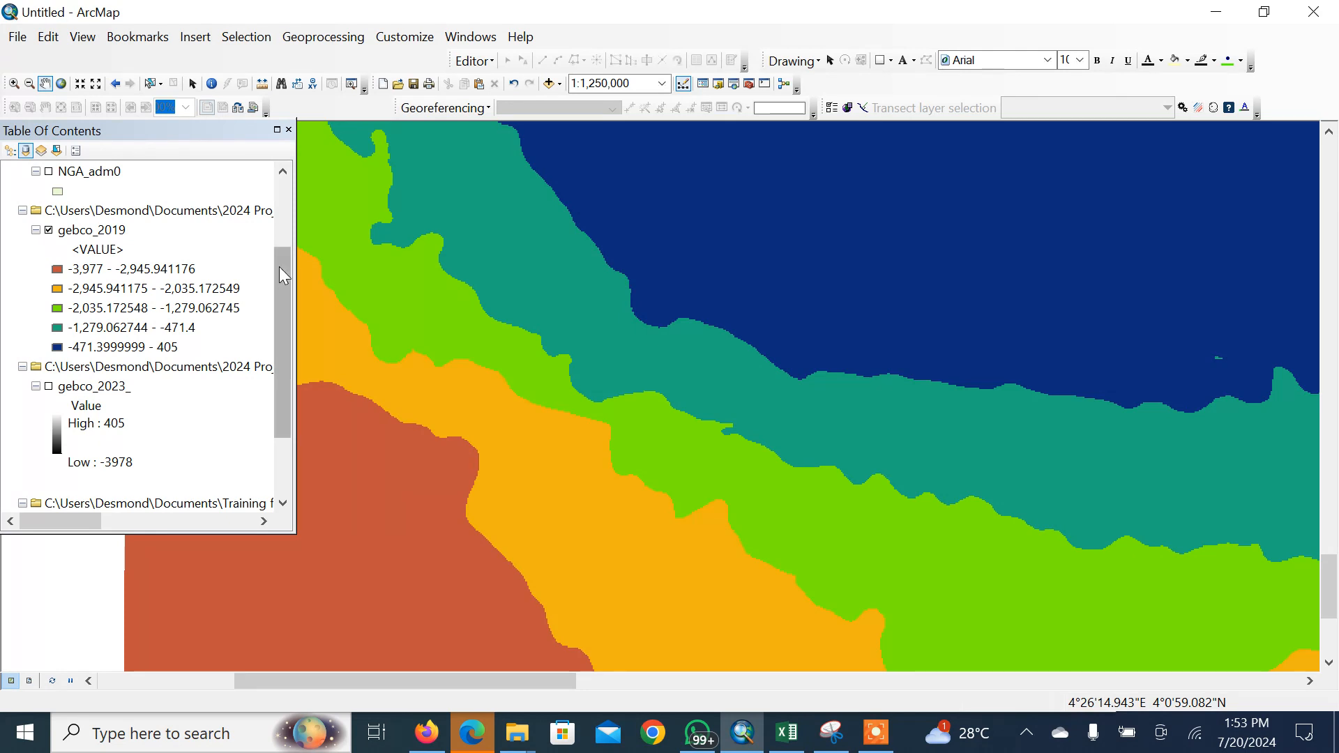
scroll(282, 255, "up", 1)
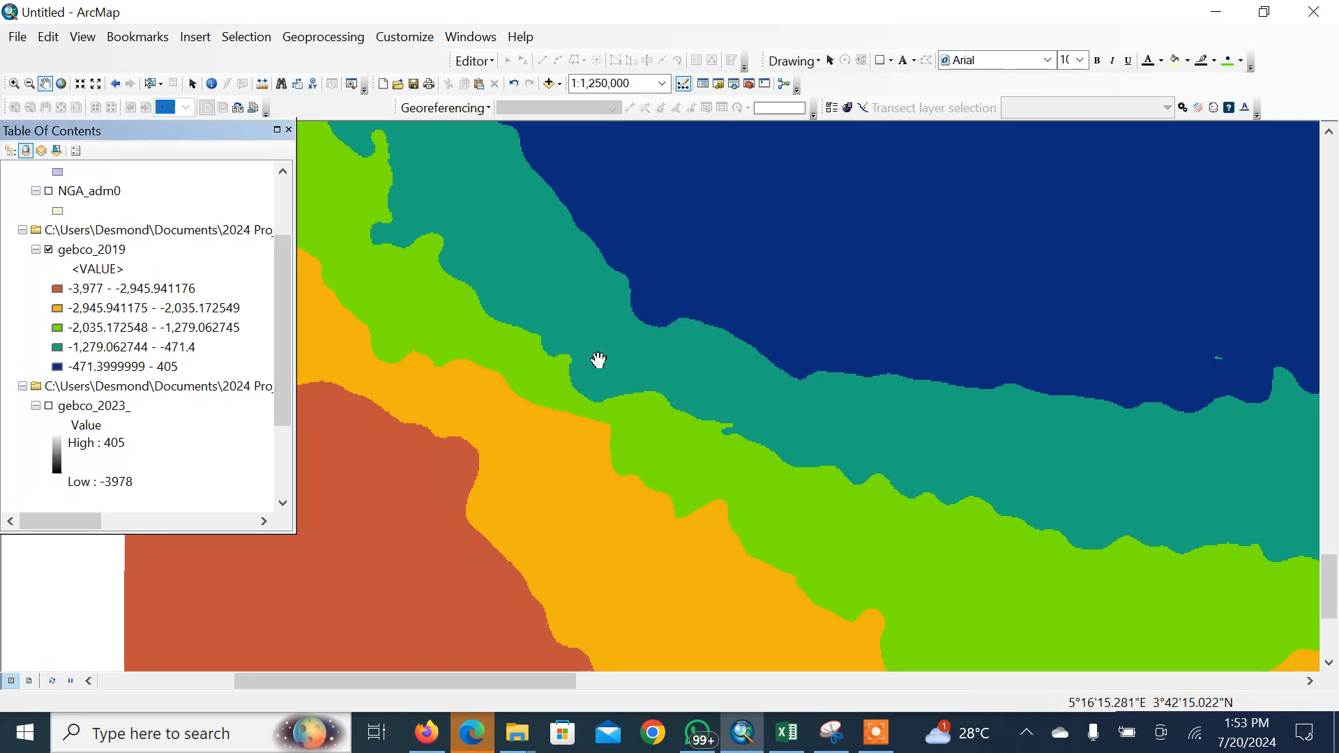
left_click_drag(598, 360, 582, 255)
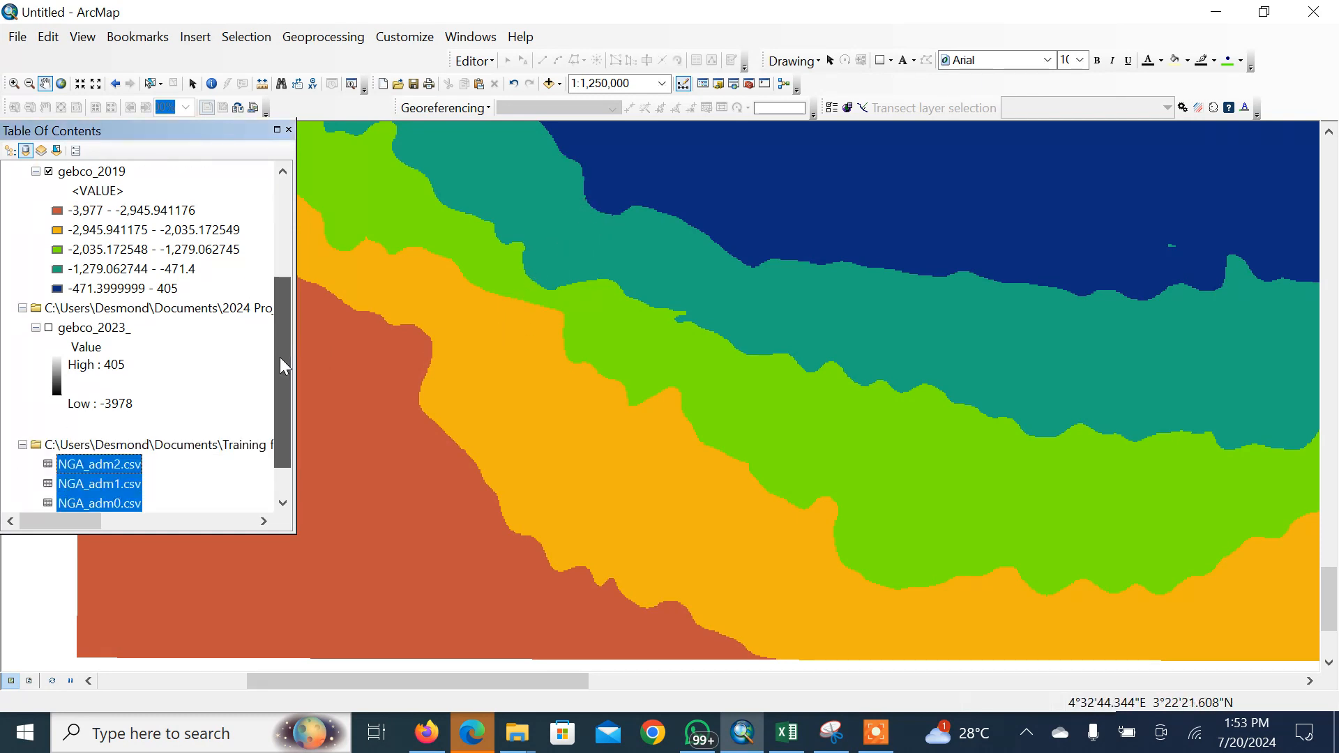
left_click_drag(278, 316, 278, 303)
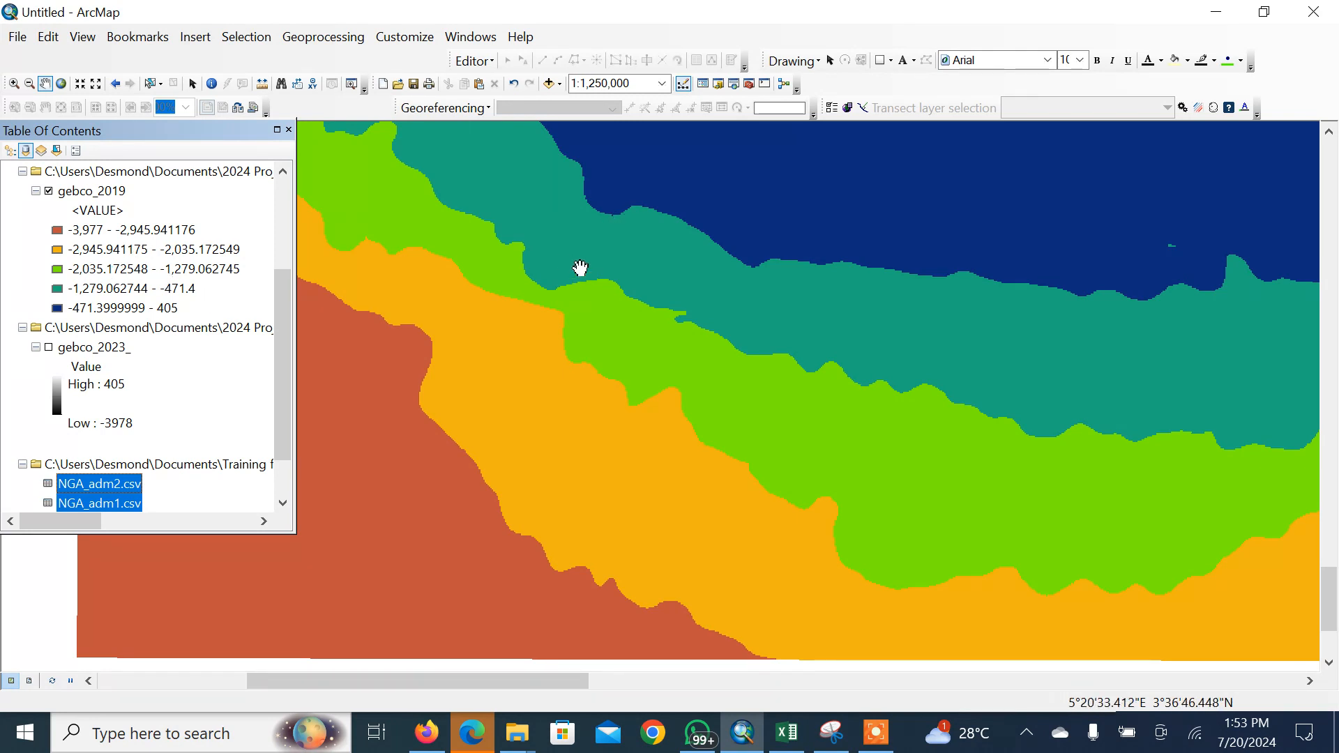
scroll(621, 307, "up", 2)
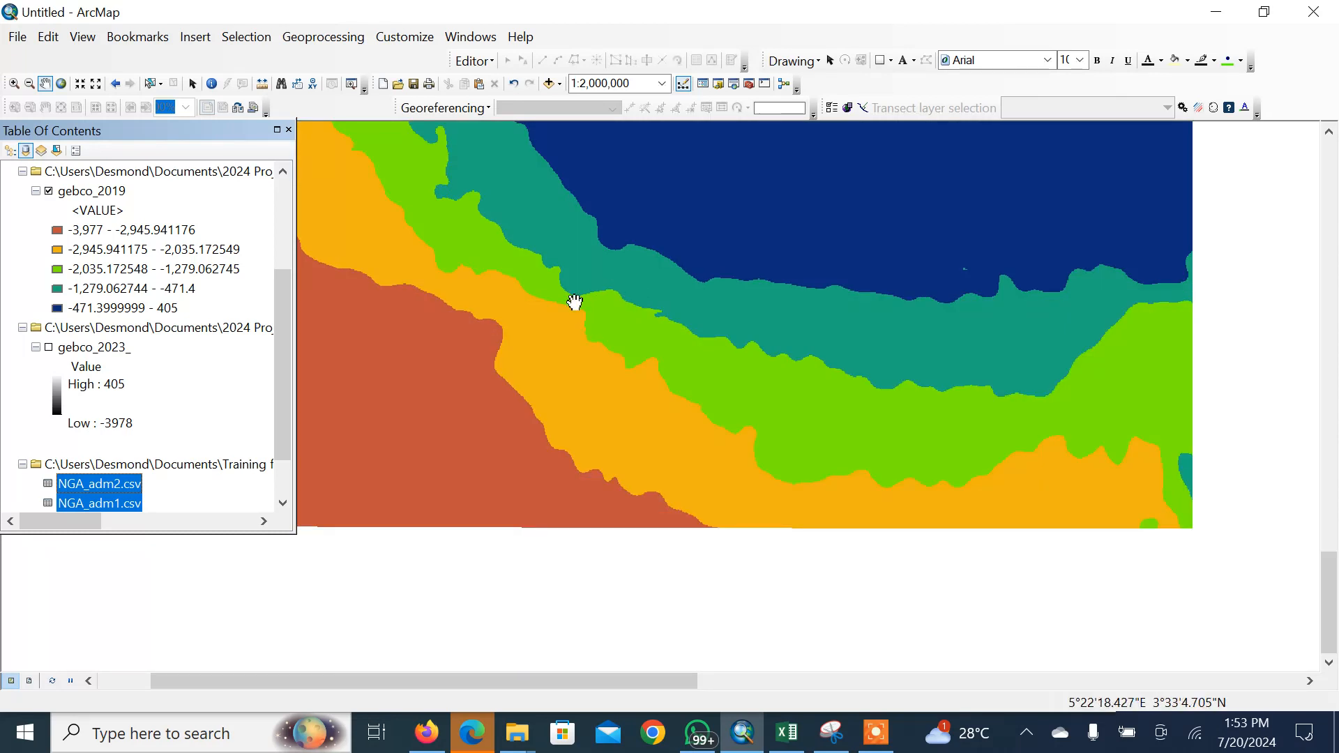
left_click_drag(283, 299, 284, 274)
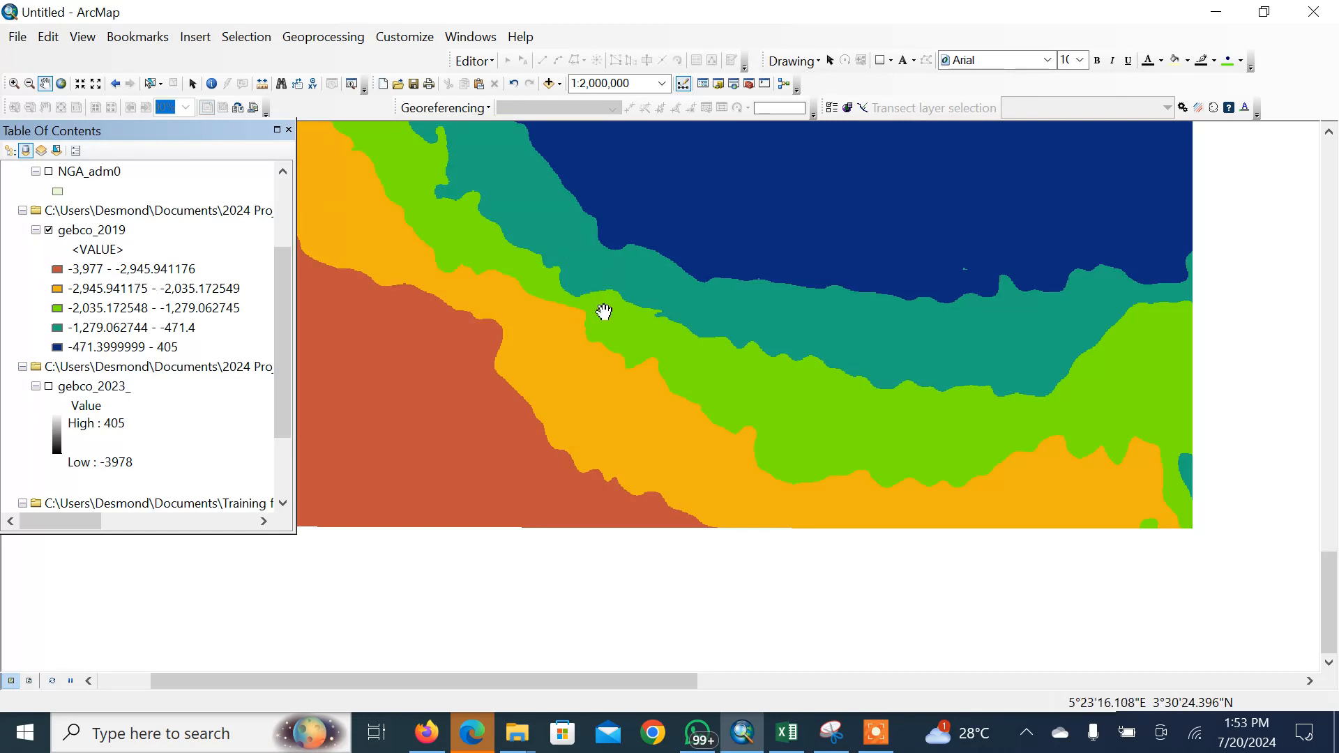
scroll(604, 311, "down", 1)
scroll(611, 311, "up", 1)
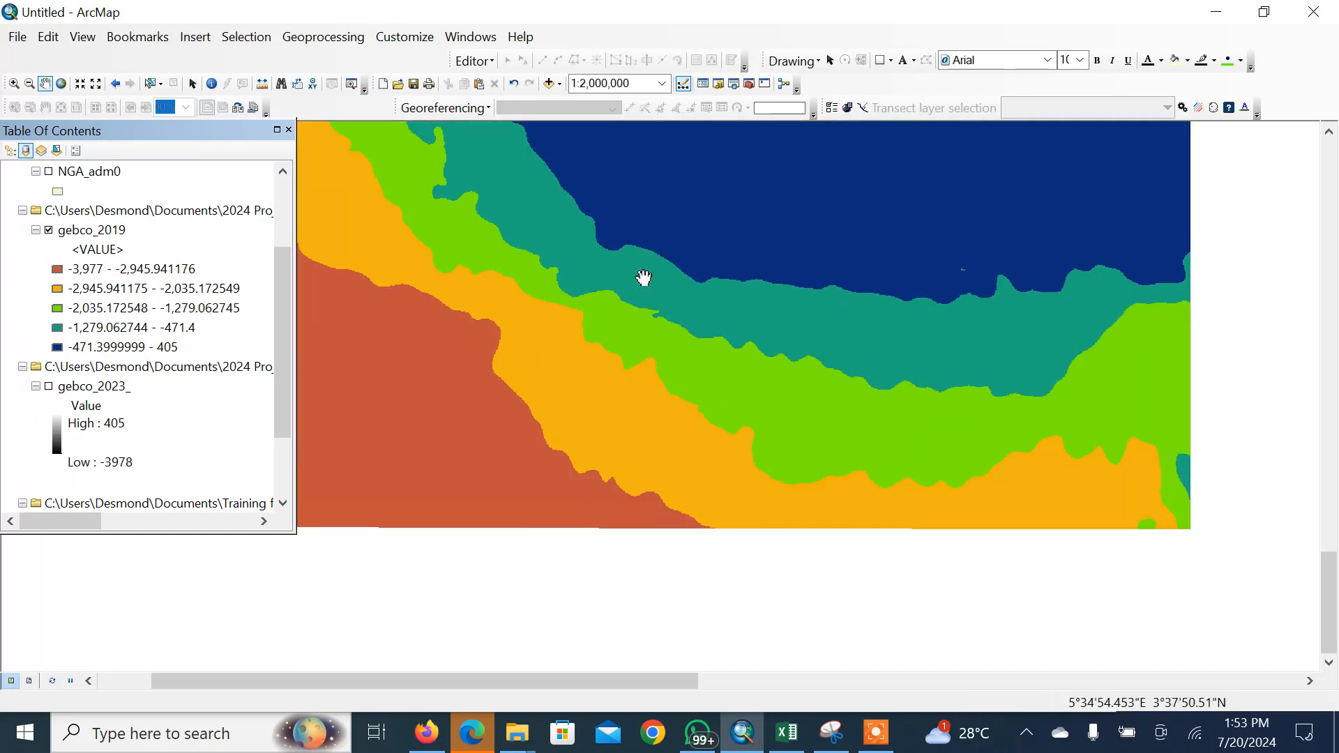
scroll(619, 279, "up", 1)
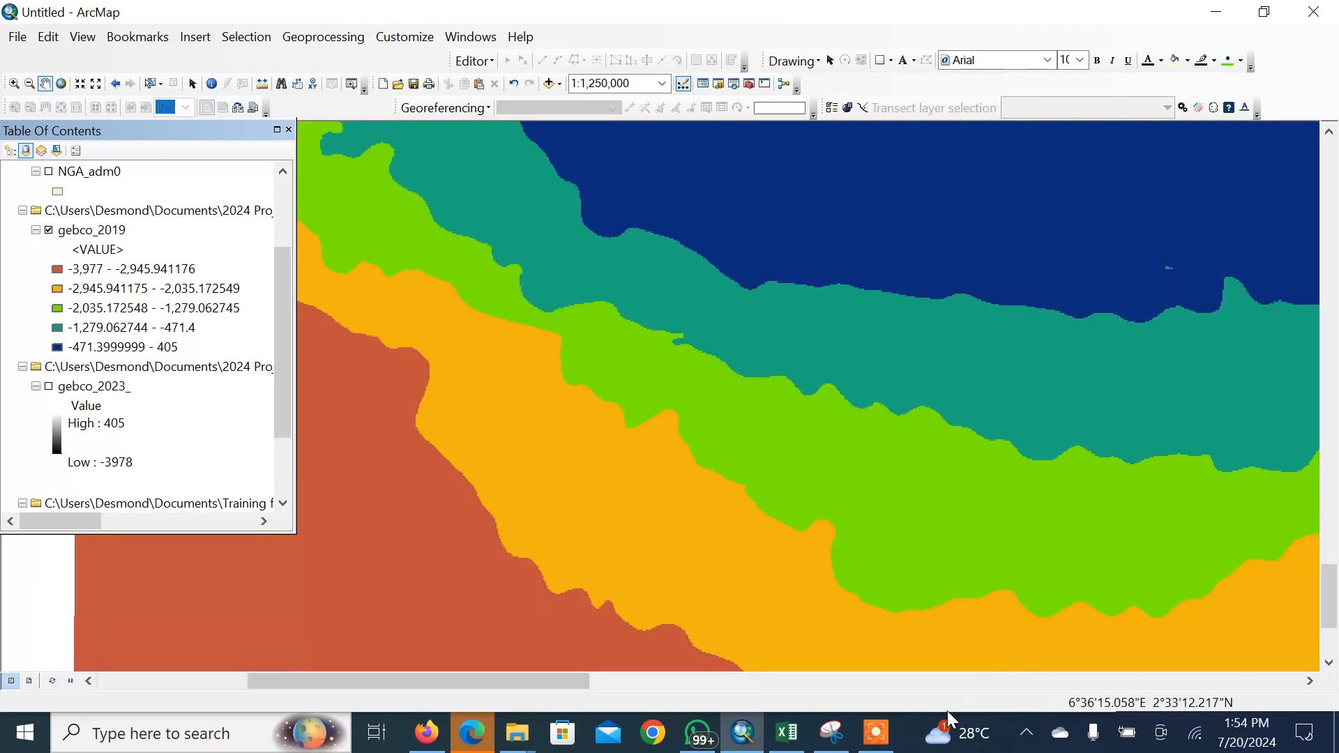
left_click(876, 722)
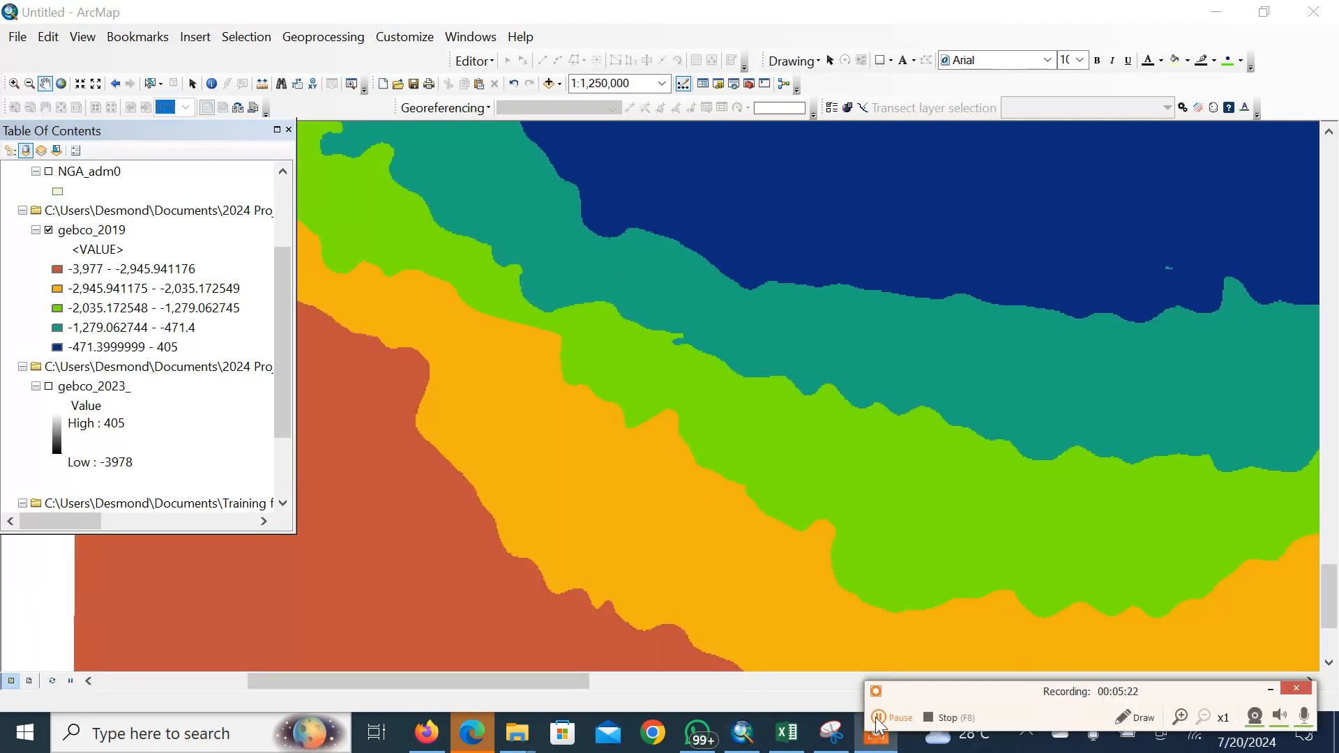
left_click(877, 720)
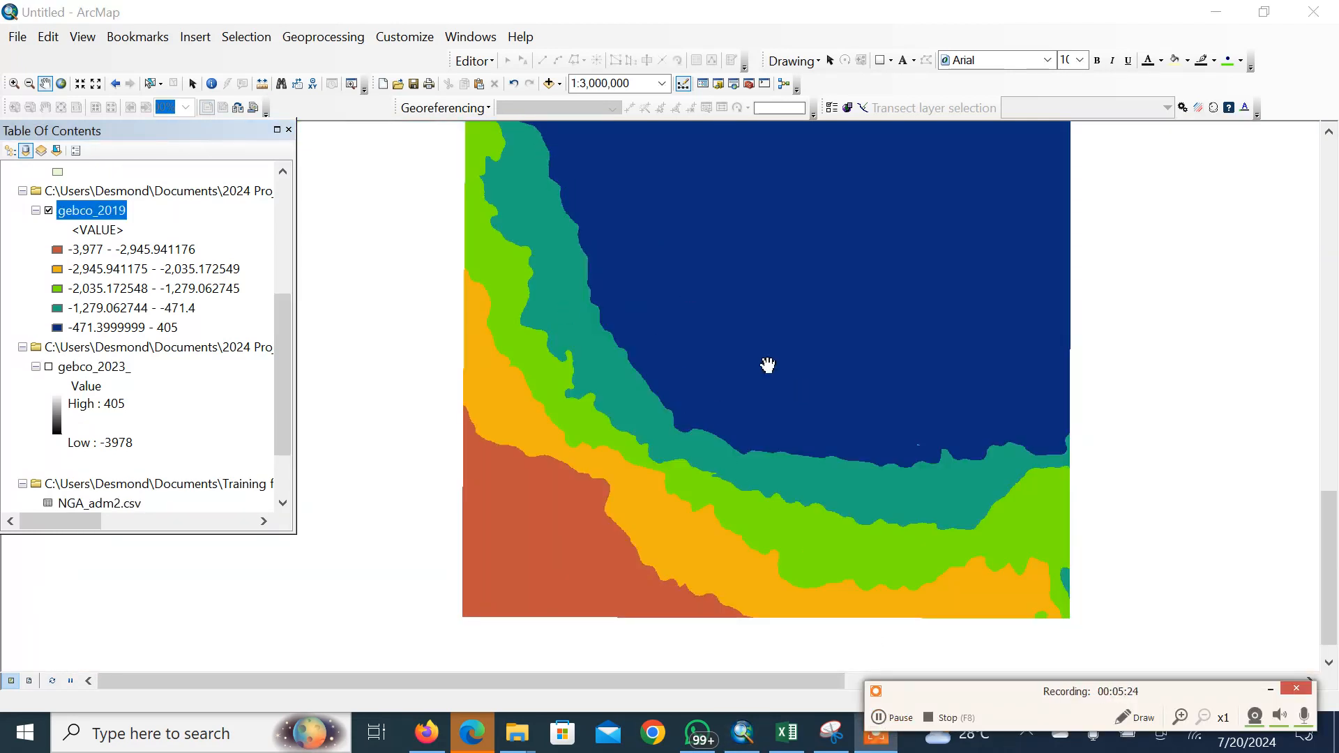
Turn on the hillshade effect in gebco_2019's classified symbology and inspect the shaded relief across the depth zones
scroll(761, 419, "up", 1)
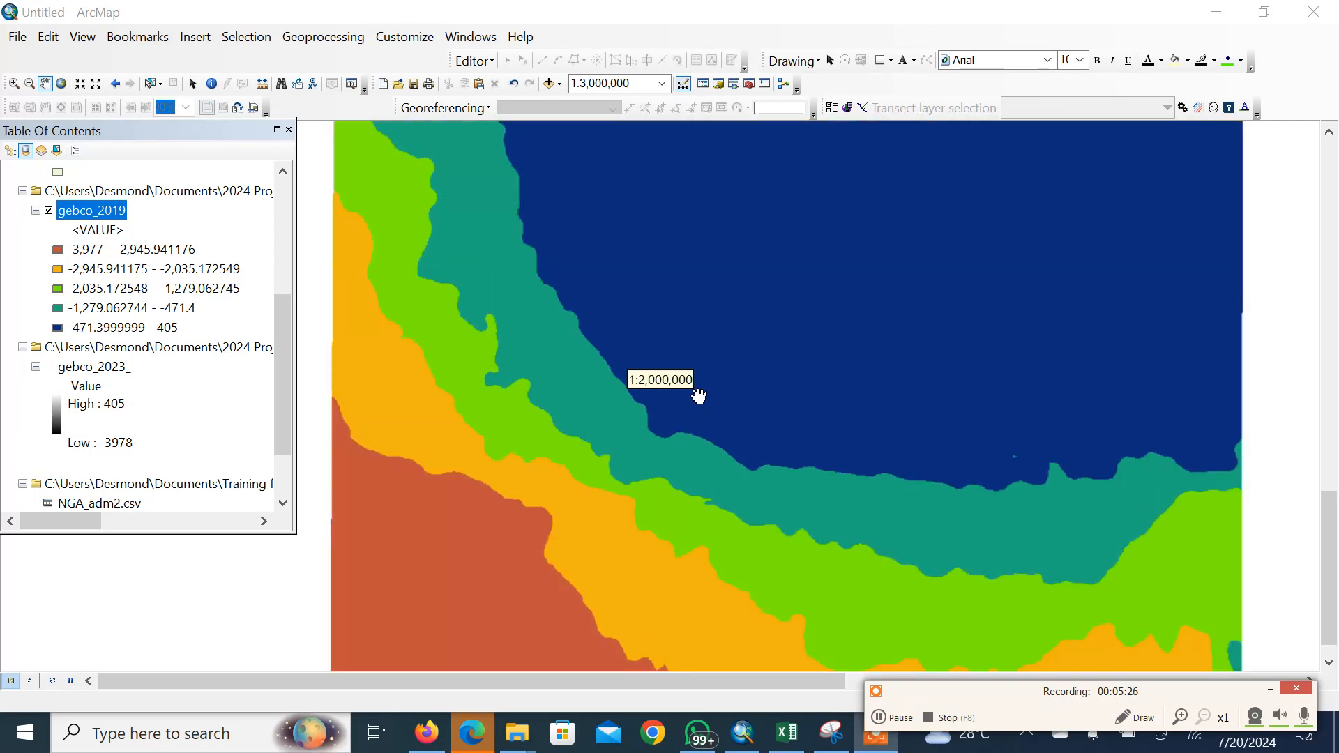
scroll(696, 377, "down", 1)
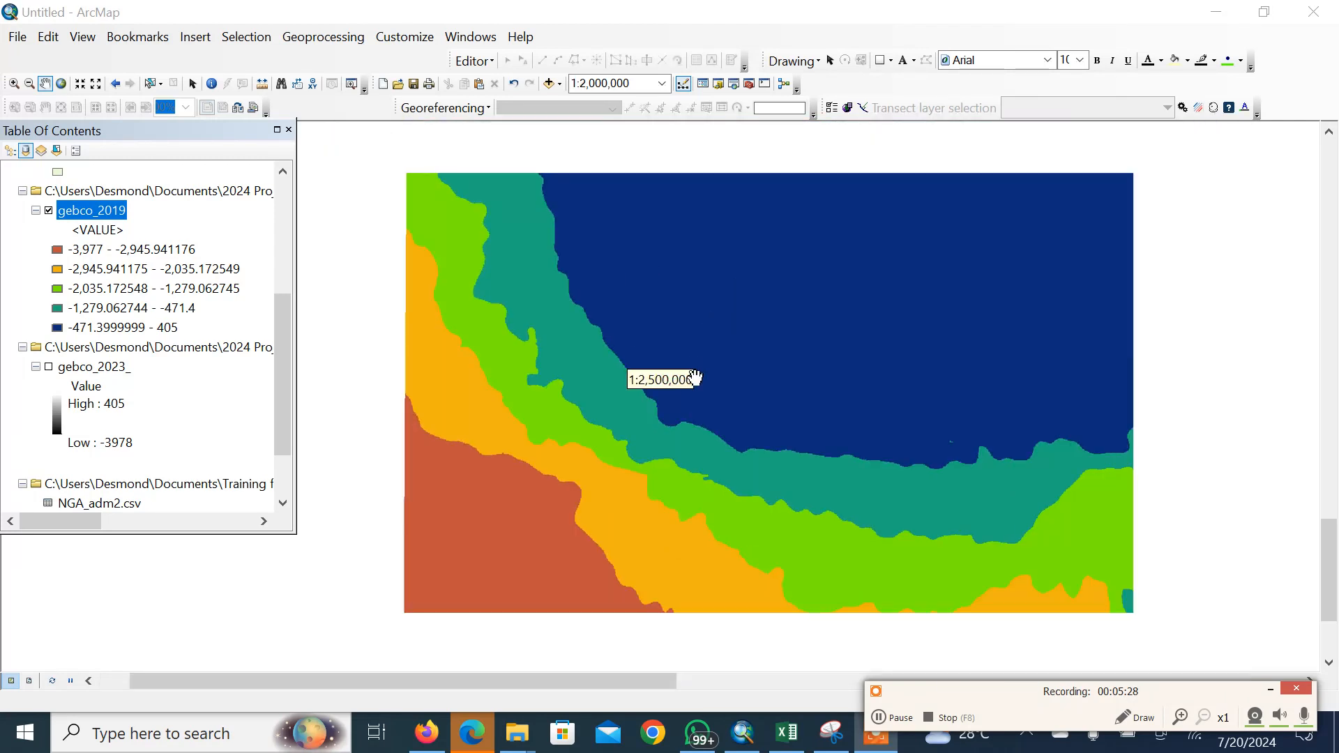
right_click(106, 217)
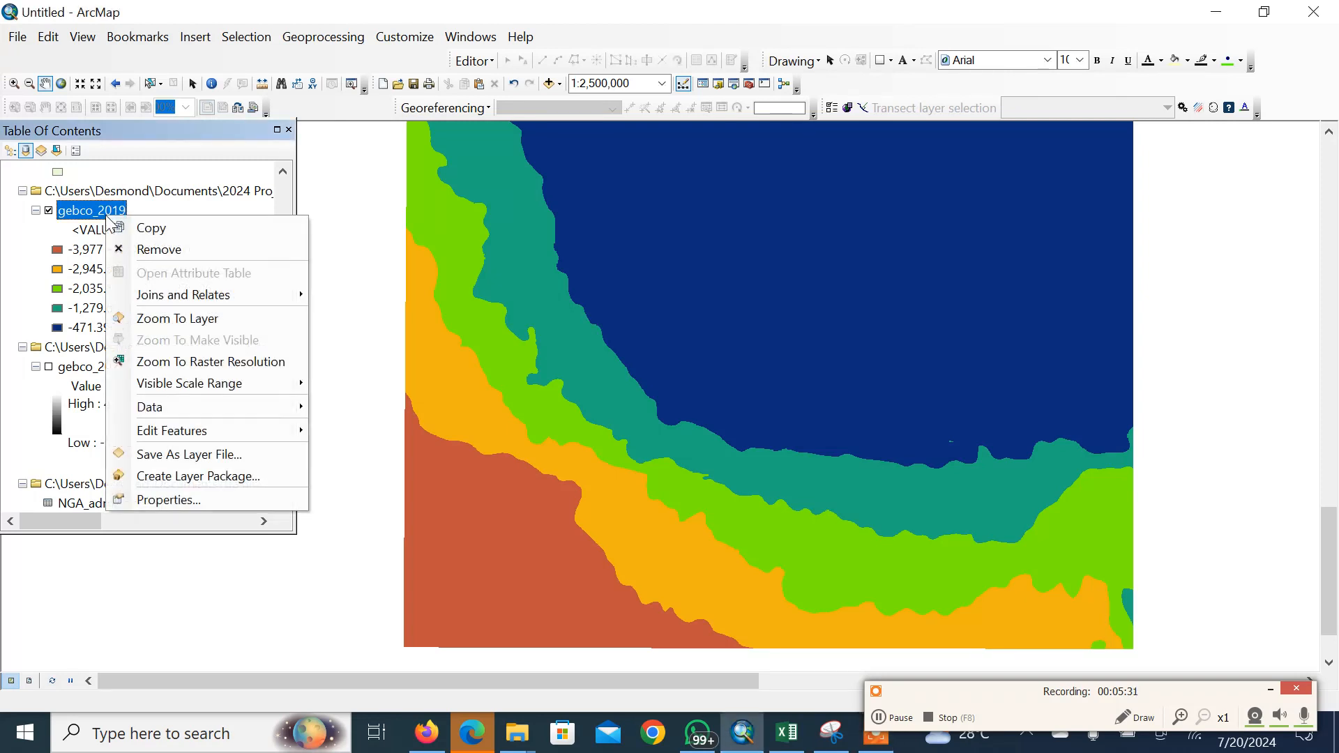
left_click(192, 504)
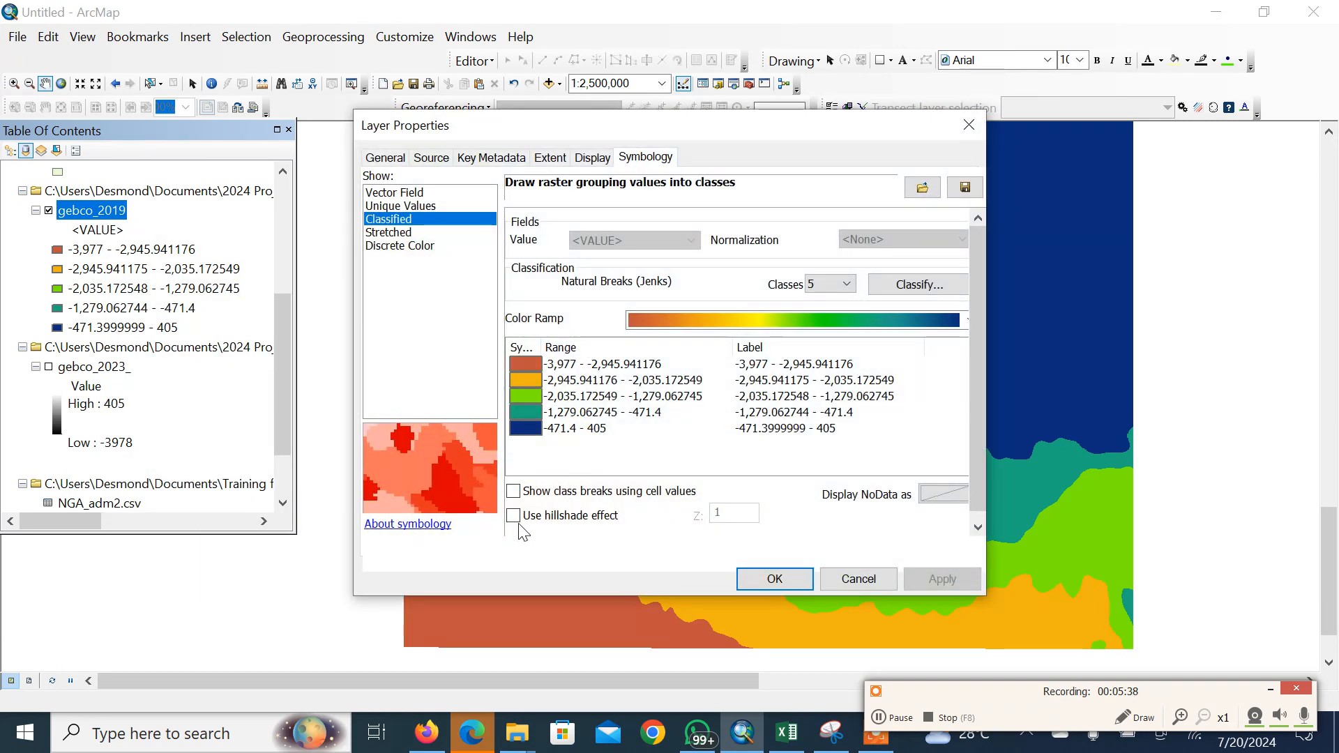
left_click(515, 517)
left_click(942, 580)
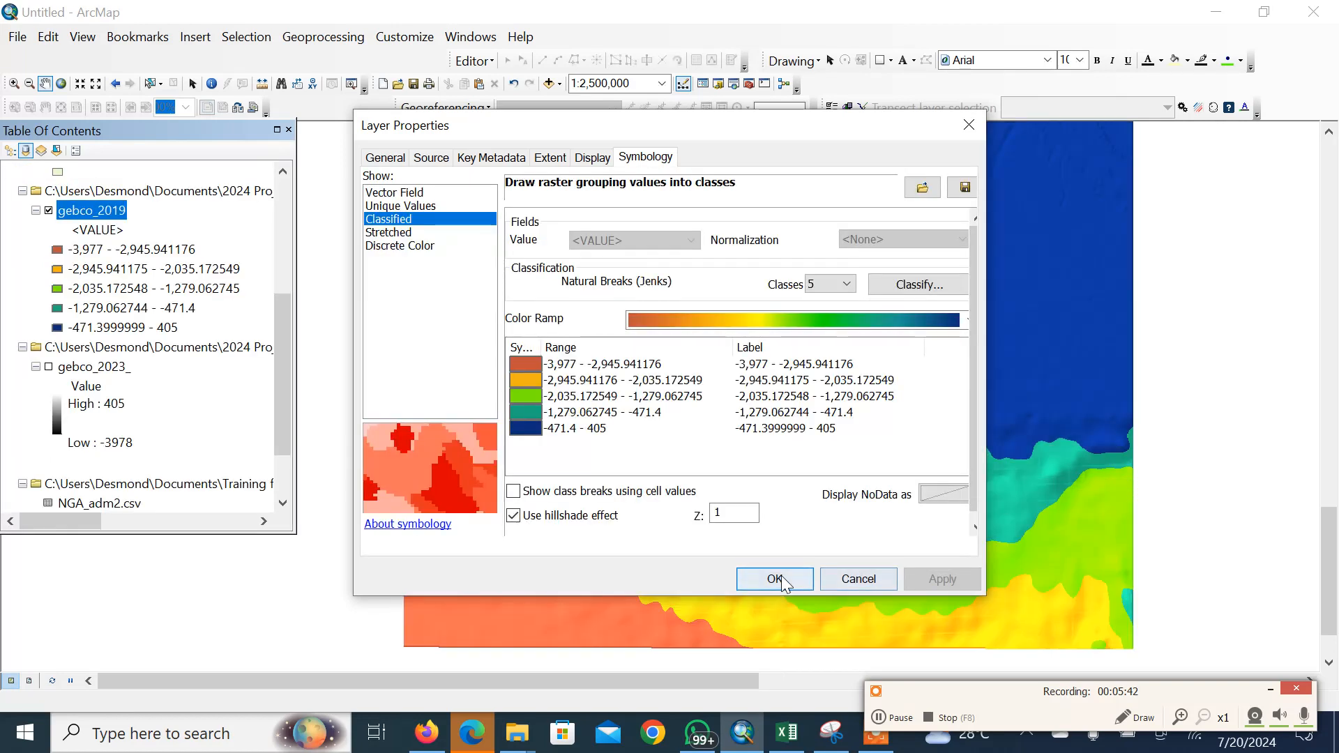
left_click(778, 579)
left_click_drag(664, 493, 693, 383)
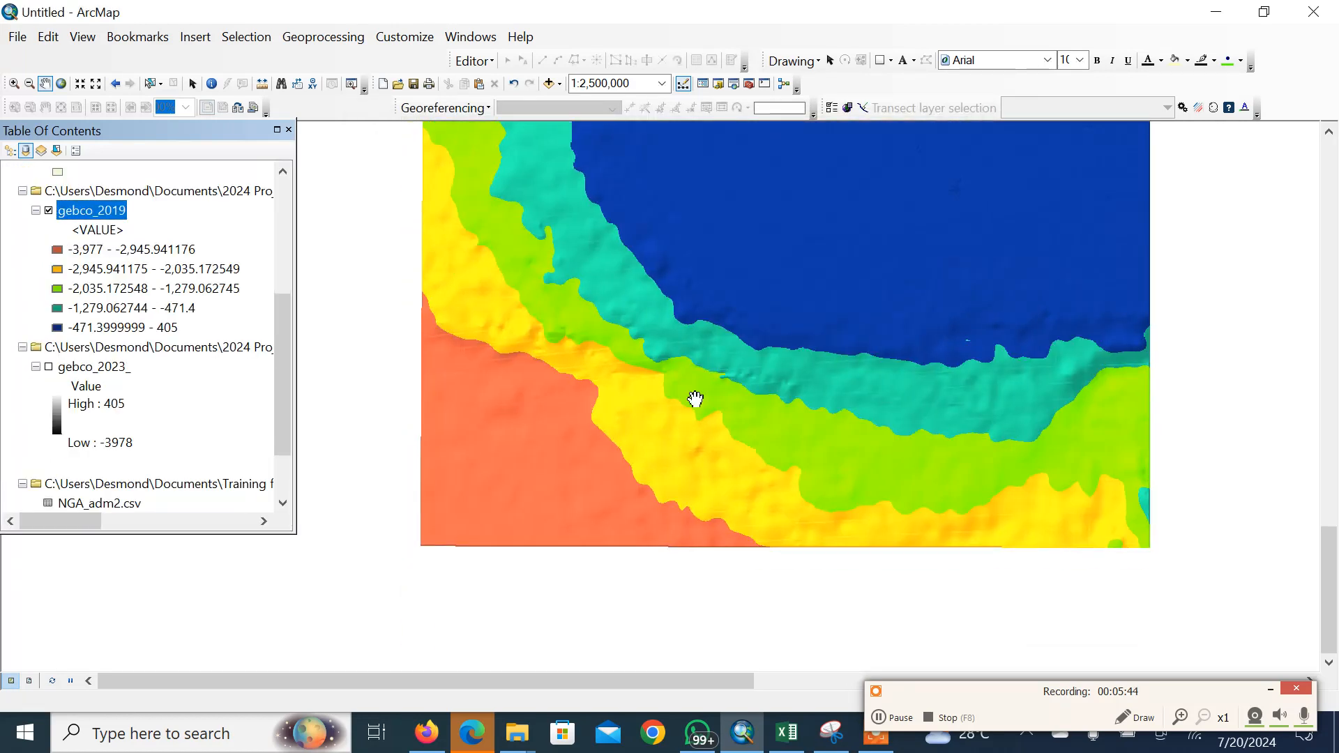
scroll(632, 375, "up", 3)
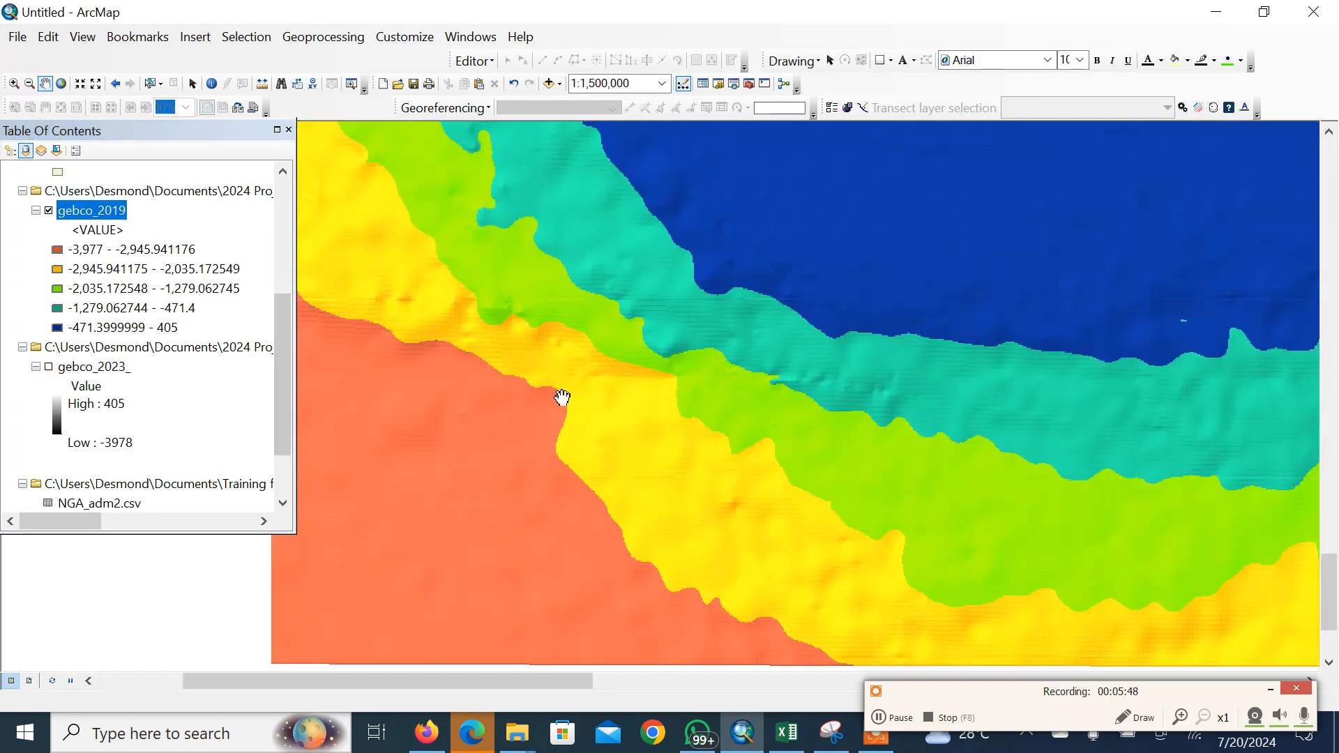
scroll(789, 424, "down", 3)
scroll(789, 424, "down", 2)
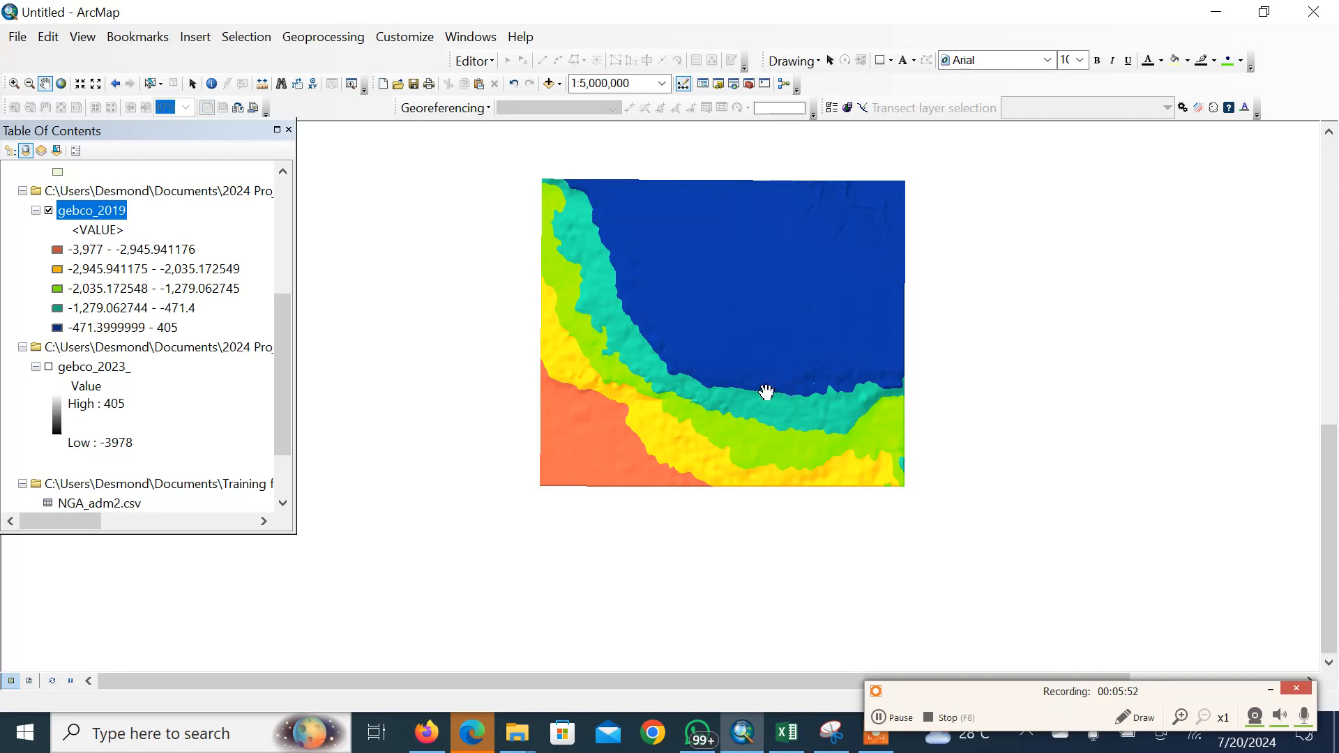
Open the Contour tool from the Surface toolset of Spatial Analyst Tools in ArcToolbox
left_click(749, 83)
scroll(1079, 403, "down", 4)
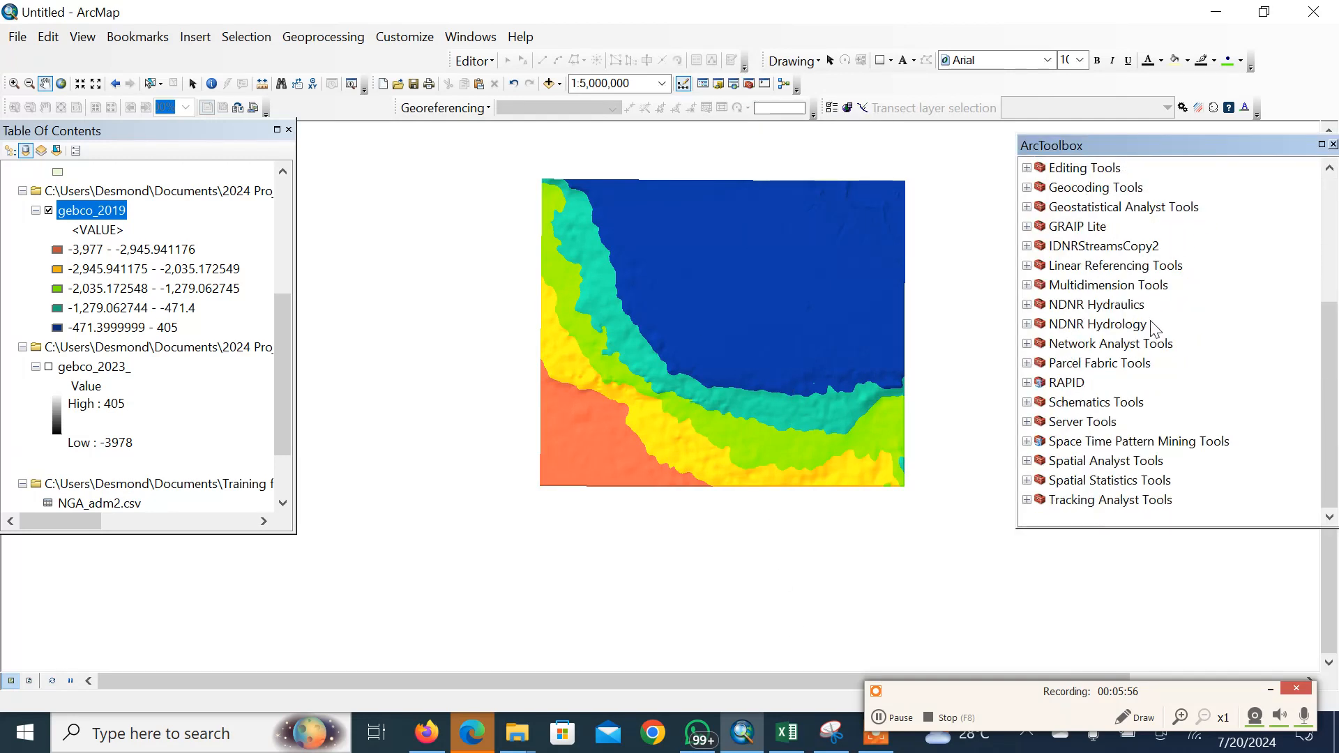
left_click(1027, 461)
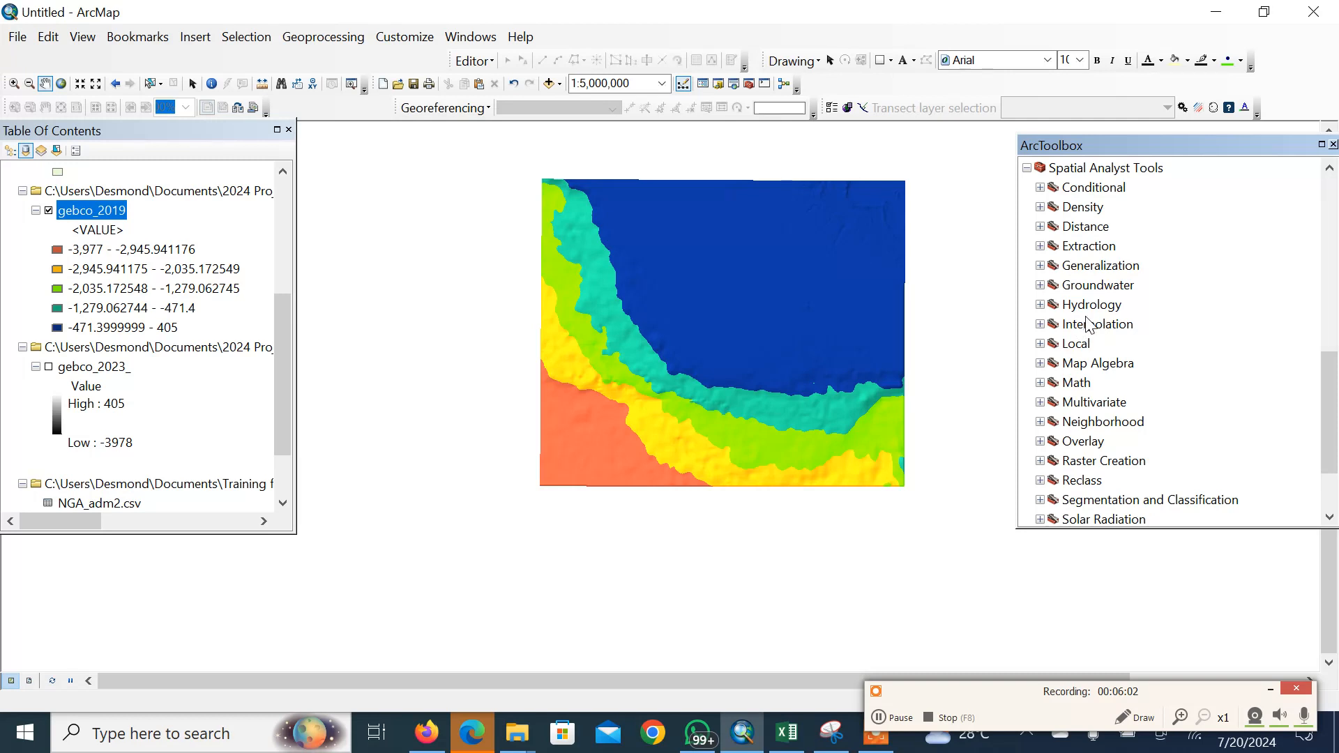
scroll(1091, 325, "down", 2)
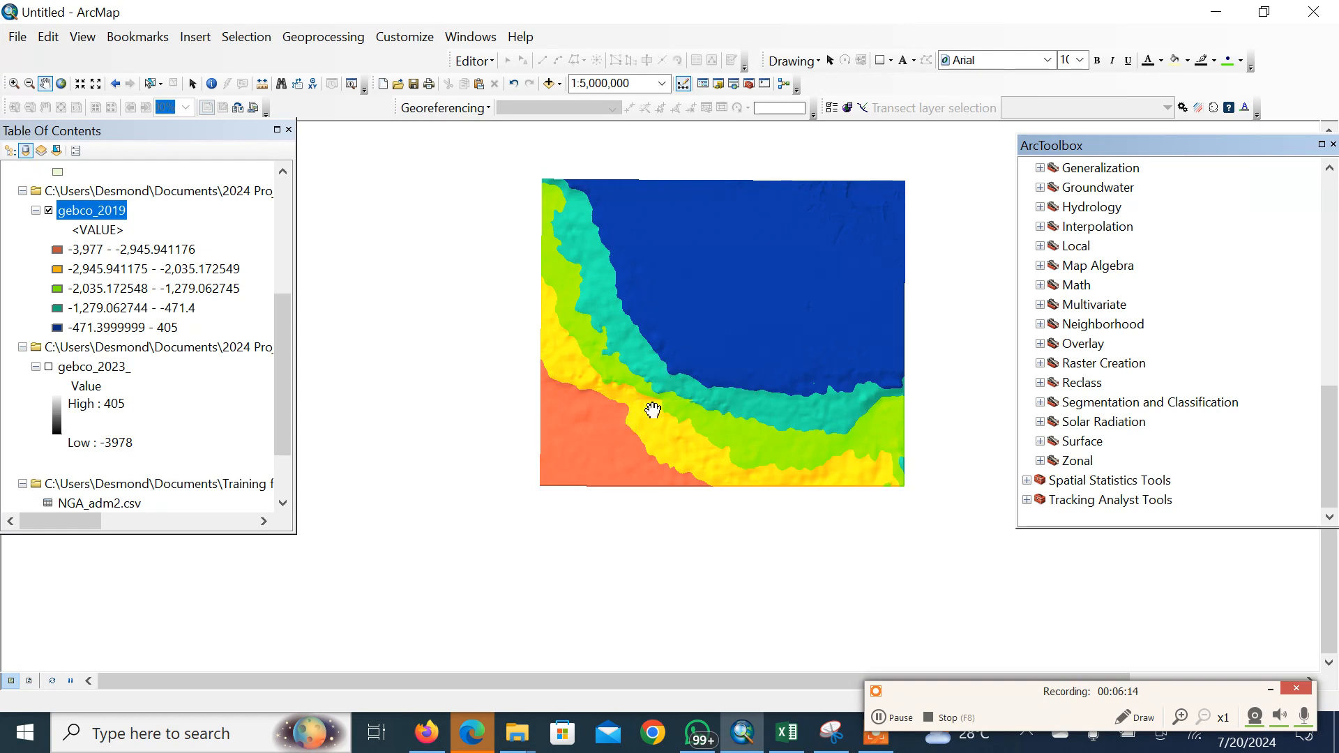
left_click(1040, 442)
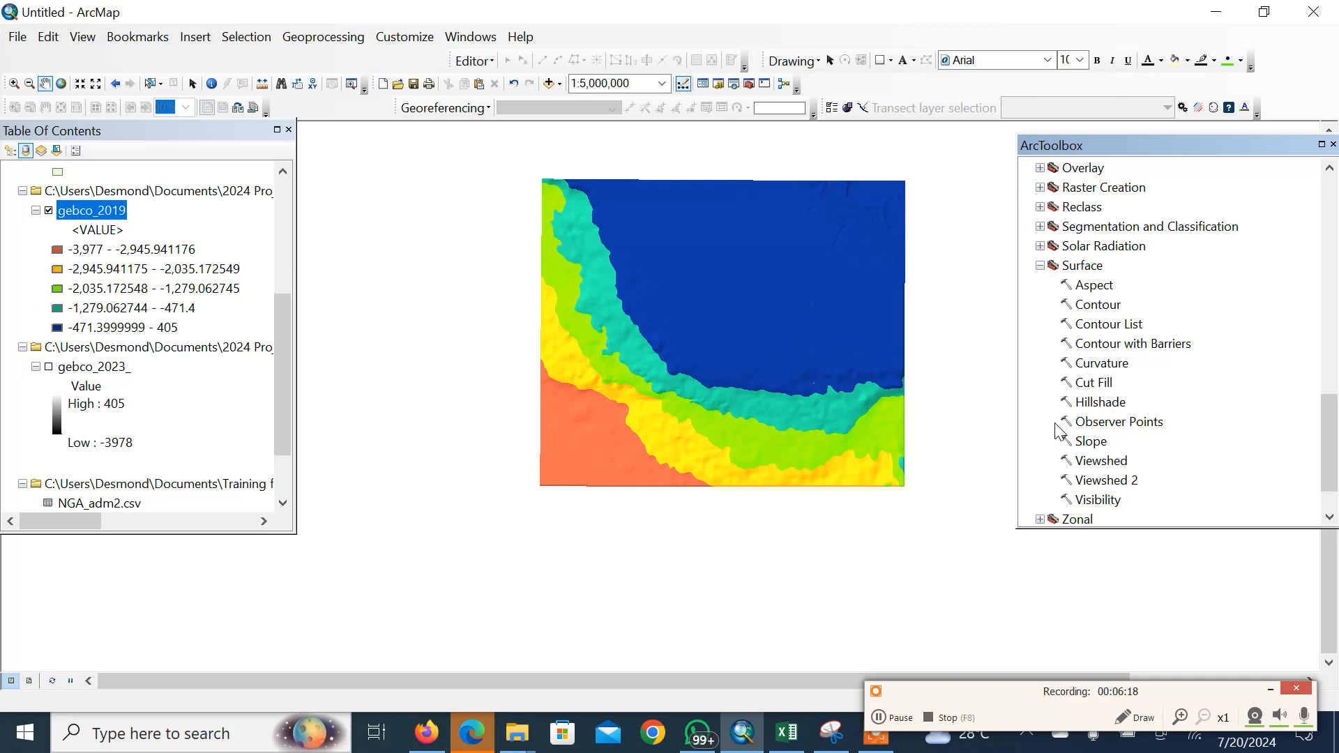
left_click(1097, 305)
double_click(1098, 304)
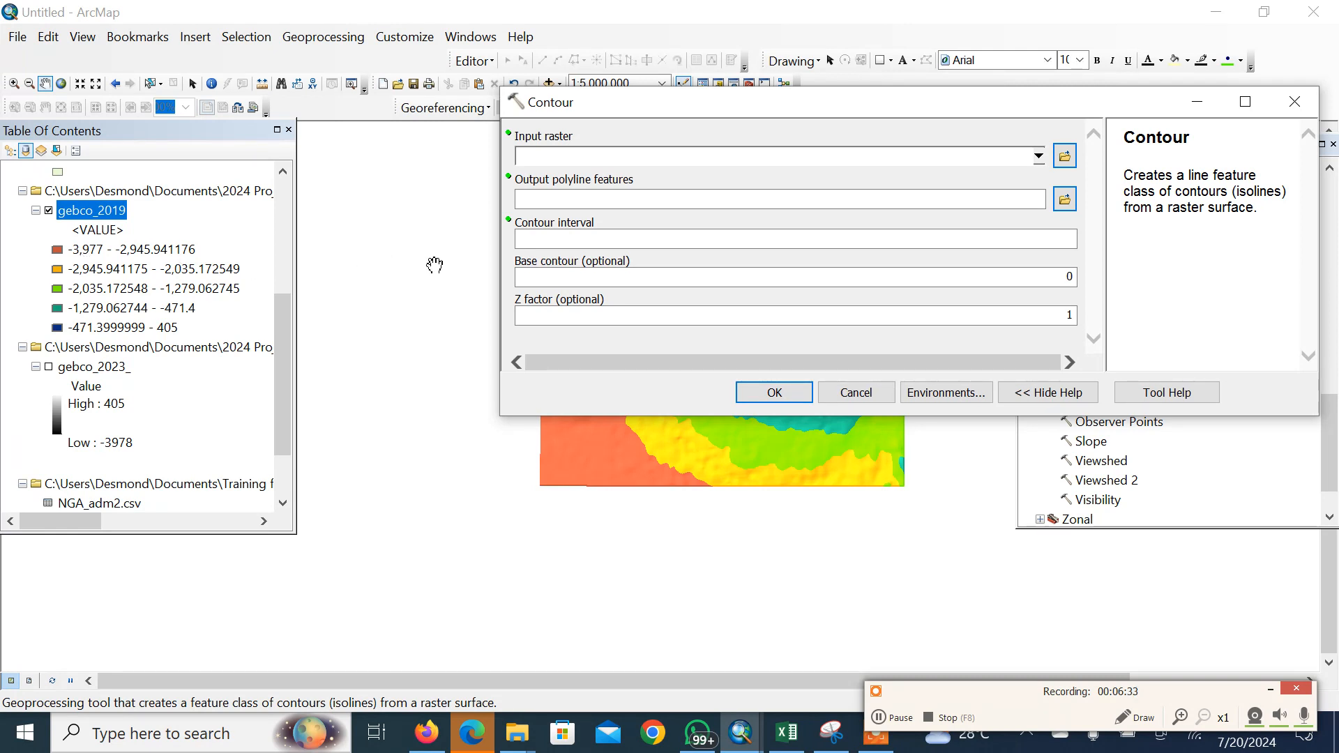
Generate contour lines from the gebco_2019 raster with a contour interval of 500, allowing the ActiveX interaction
left_click(1039, 156)
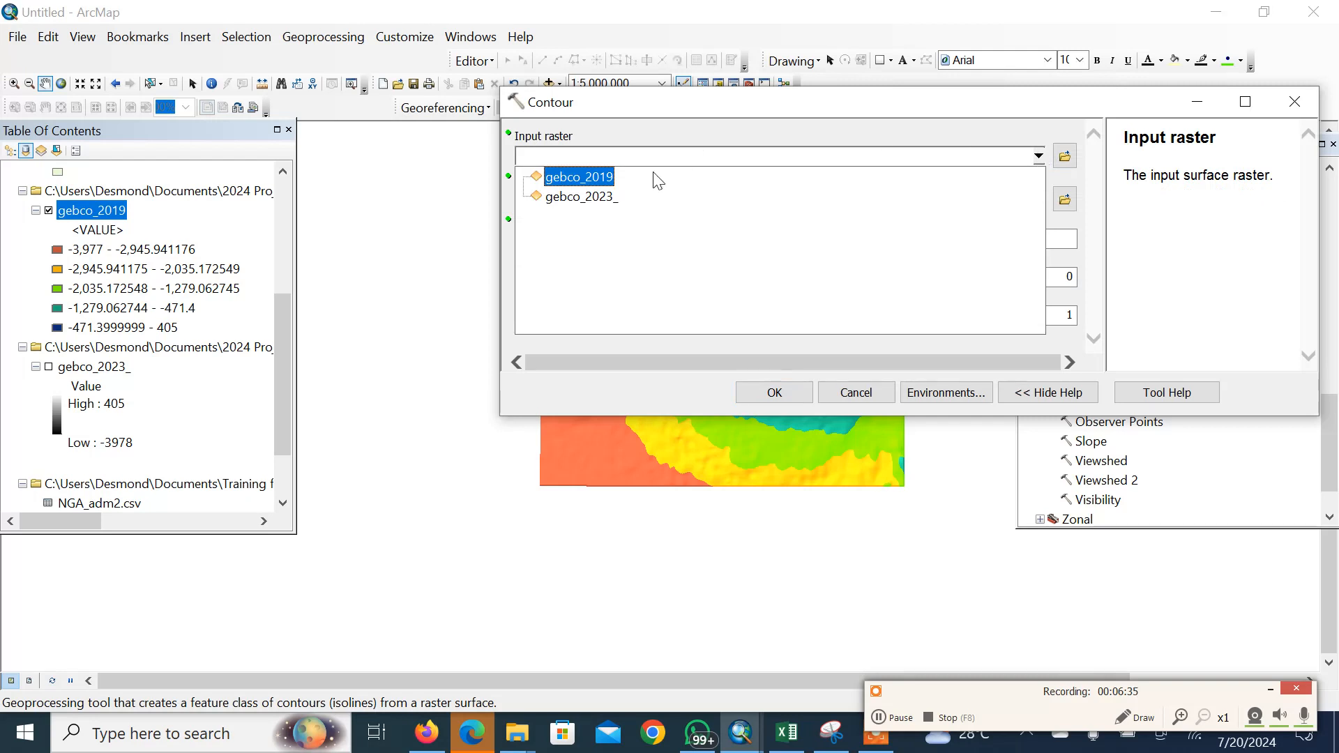
left_click(591, 180)
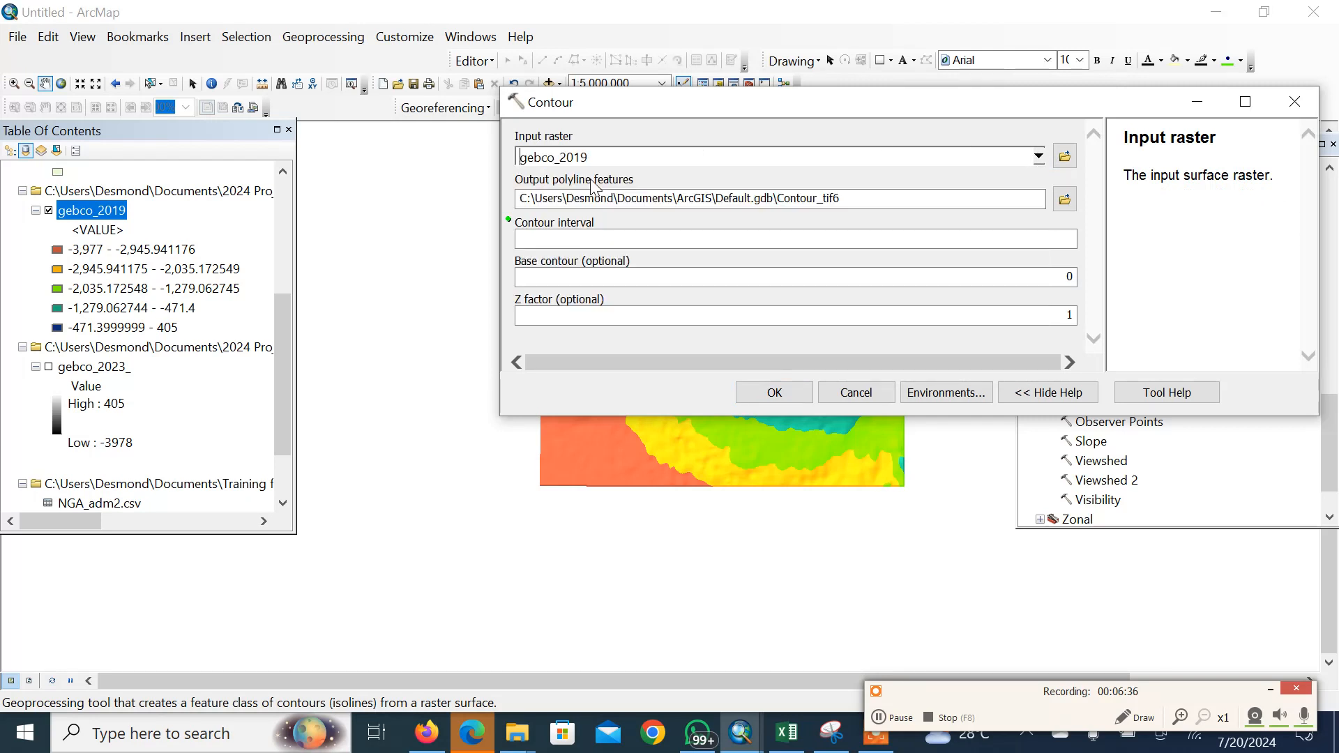
left_click(1059, 237)
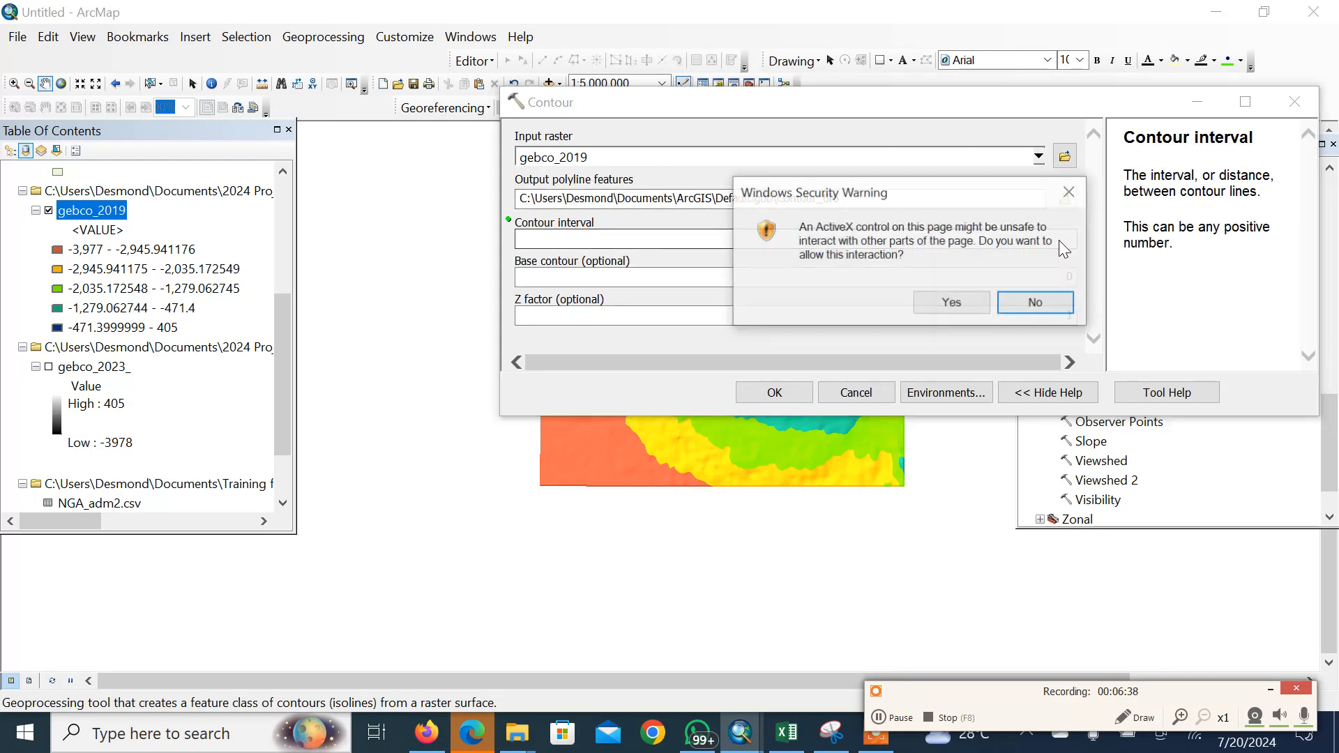
left_click(983, 300)
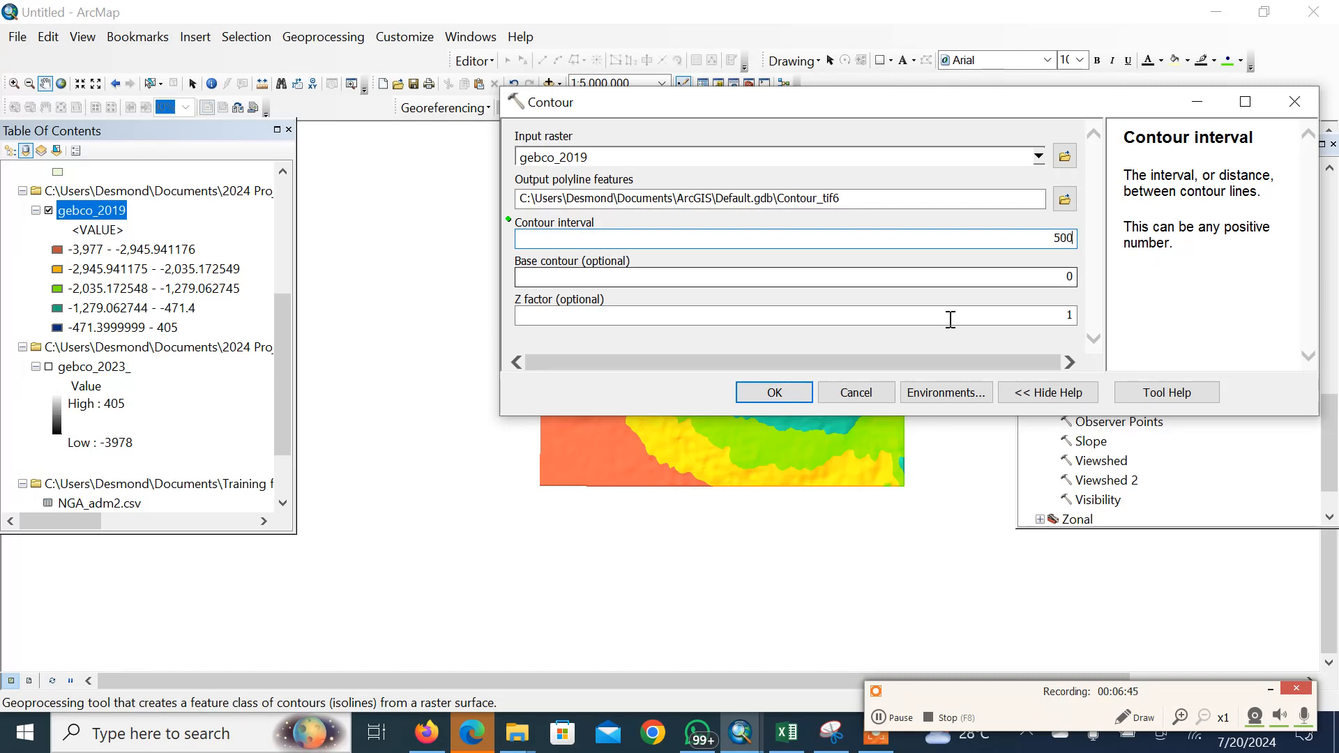
left_click(776, 395)
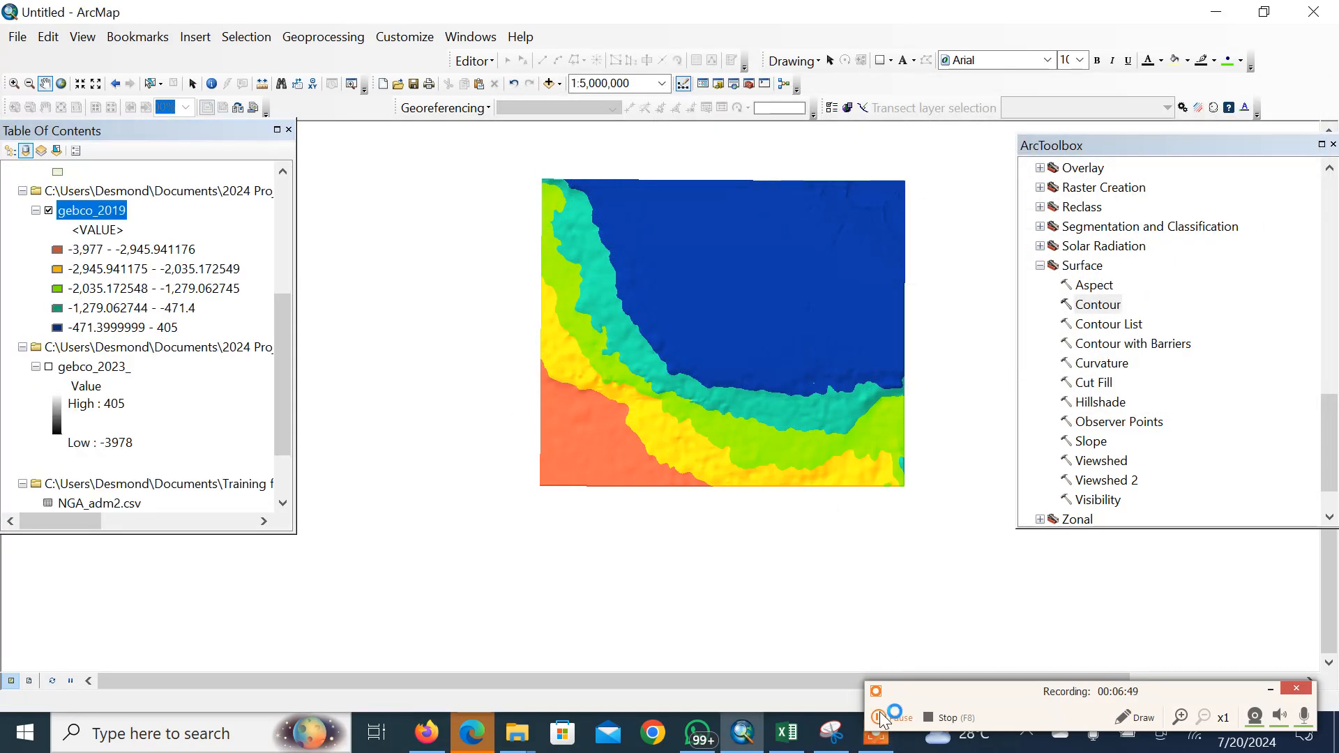
Set the label field of the Contour_tif6 layer to Contour in its layer properties
scroll(730, 406, "up", 2)
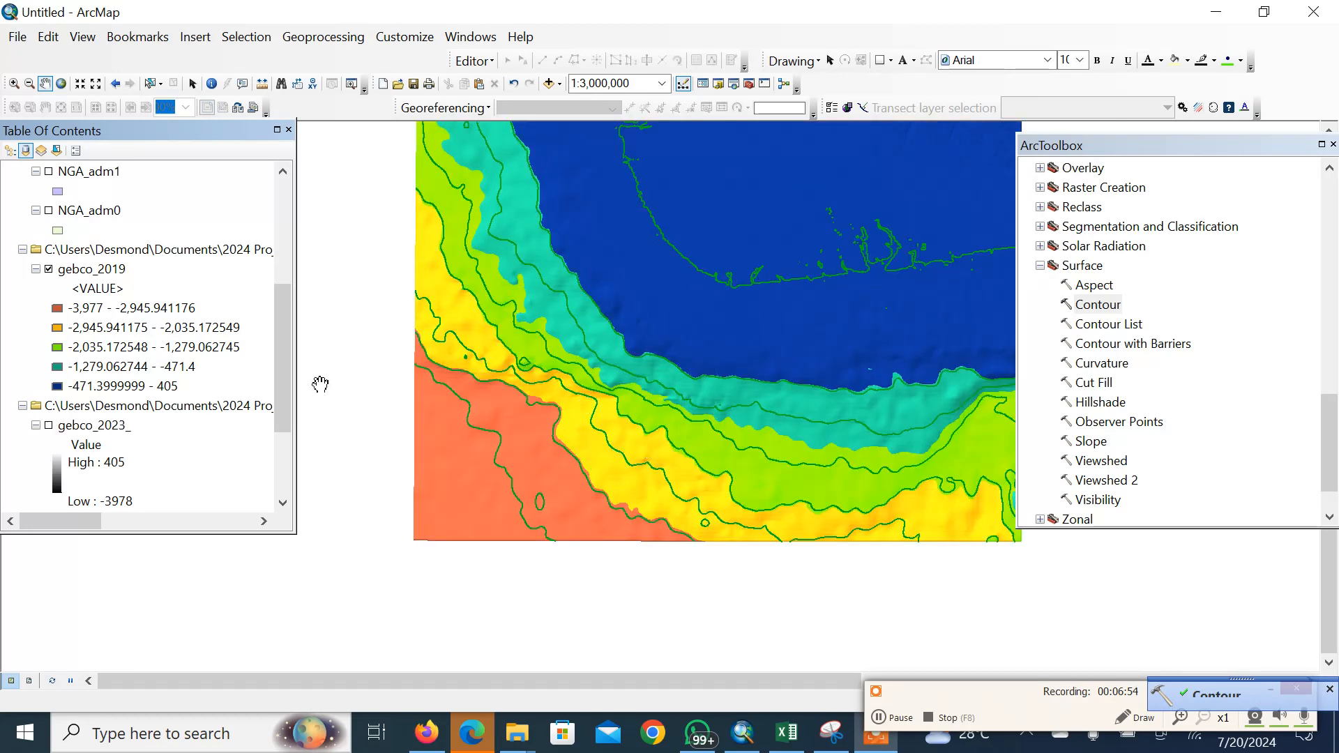
left_click_drag(290, 379, 279, 292)
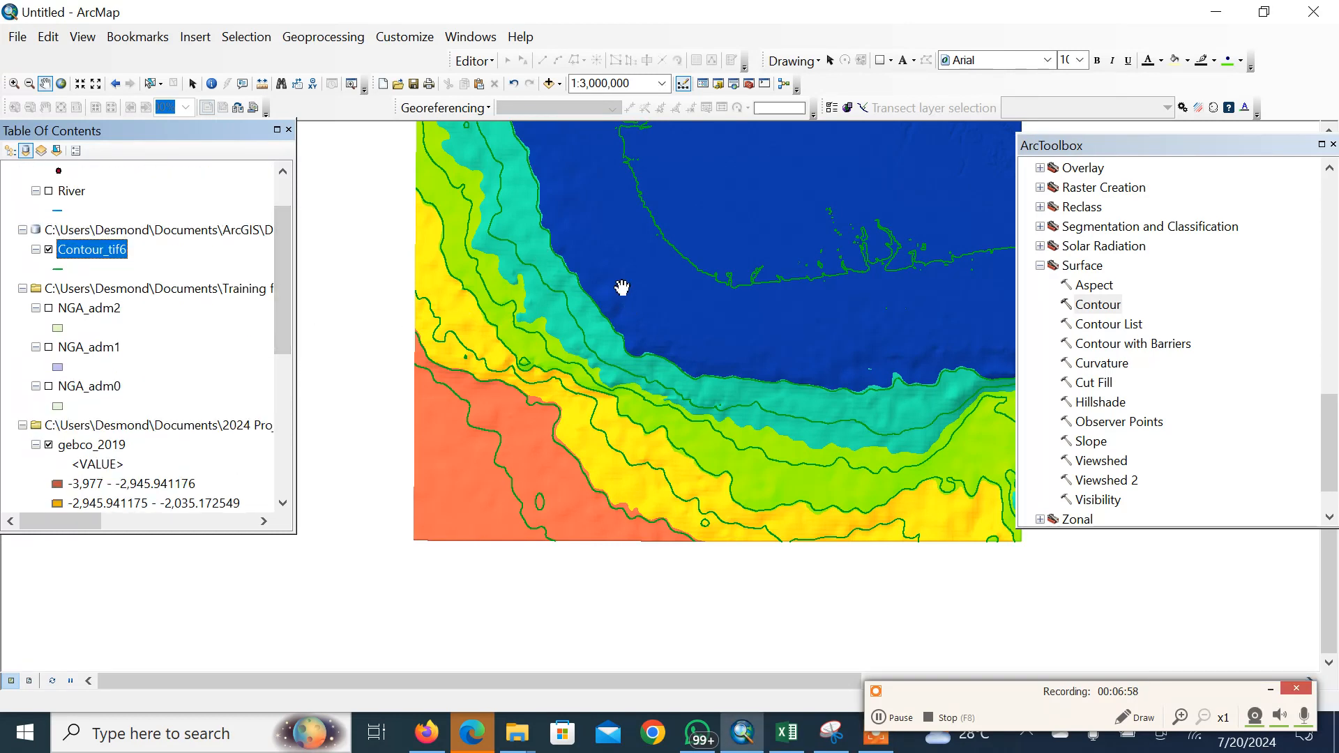
right_click(105, 253)
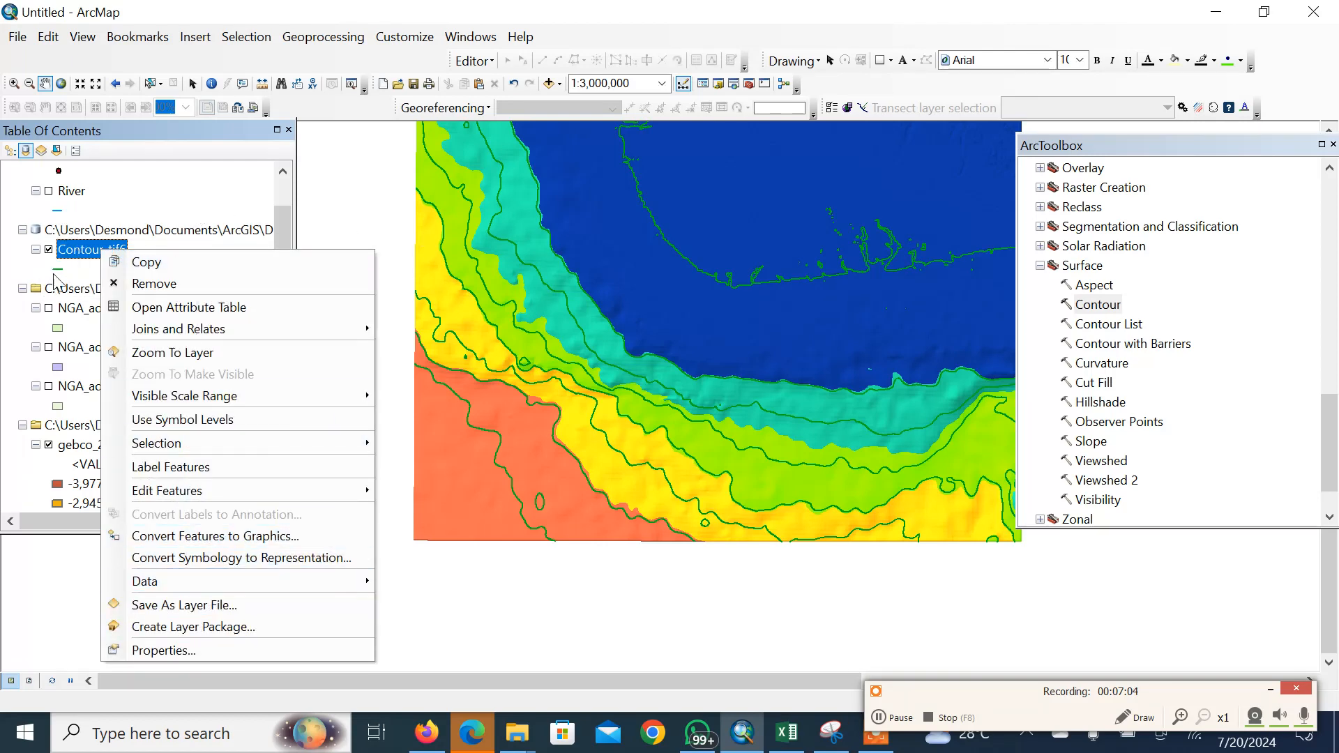
left_click(194, 652)
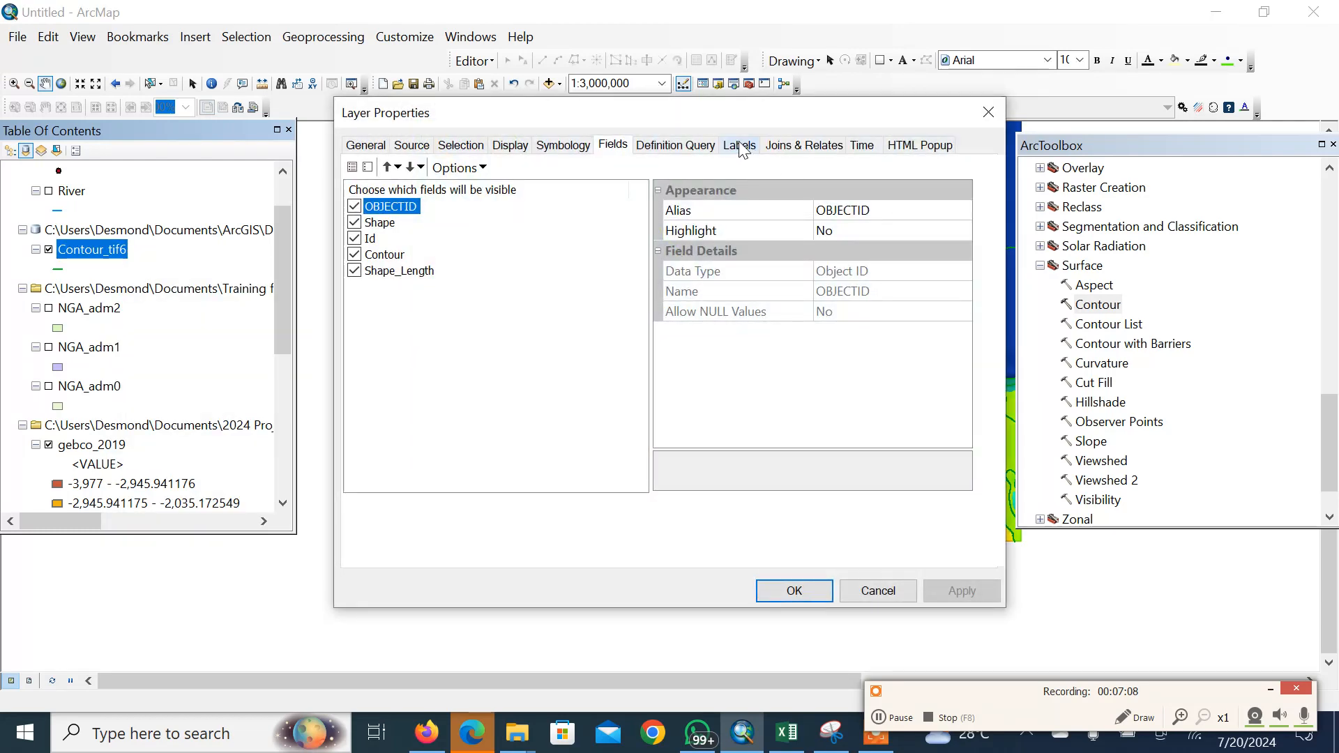
left_click(740, 146)
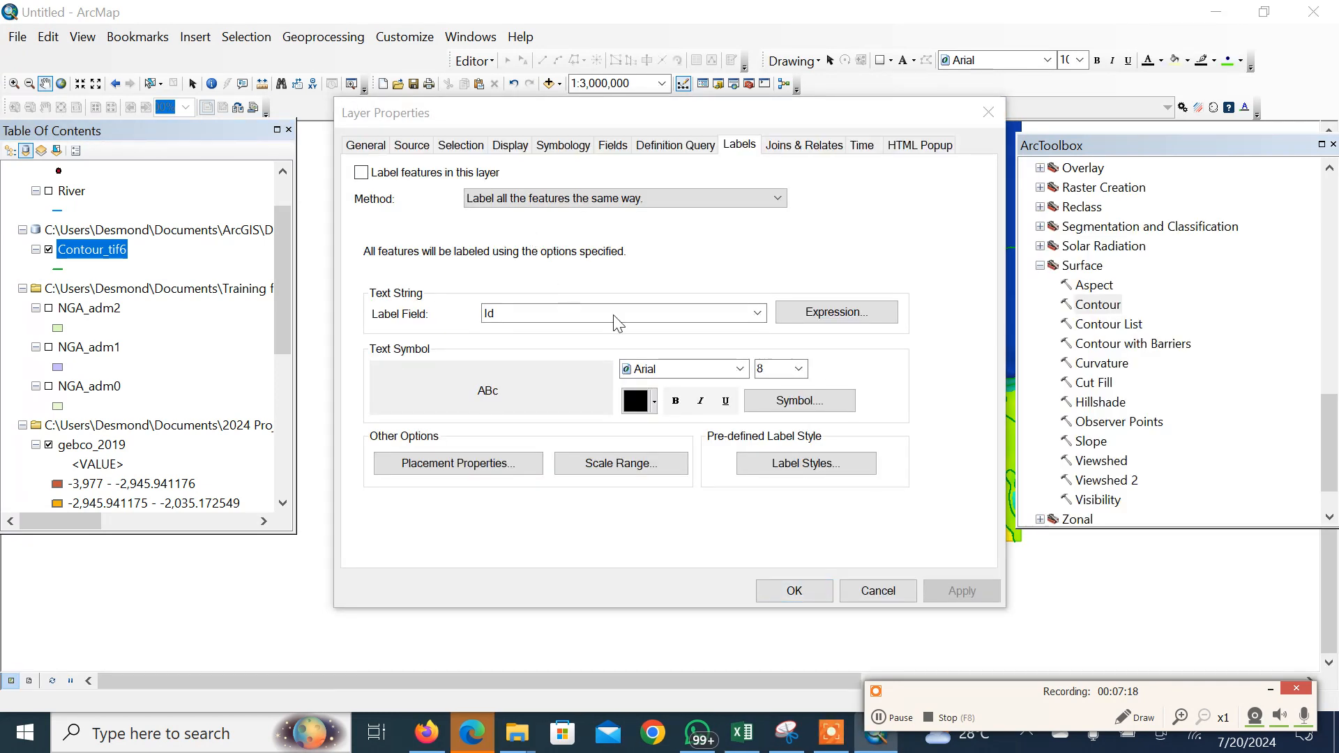
left_click(523, 315)
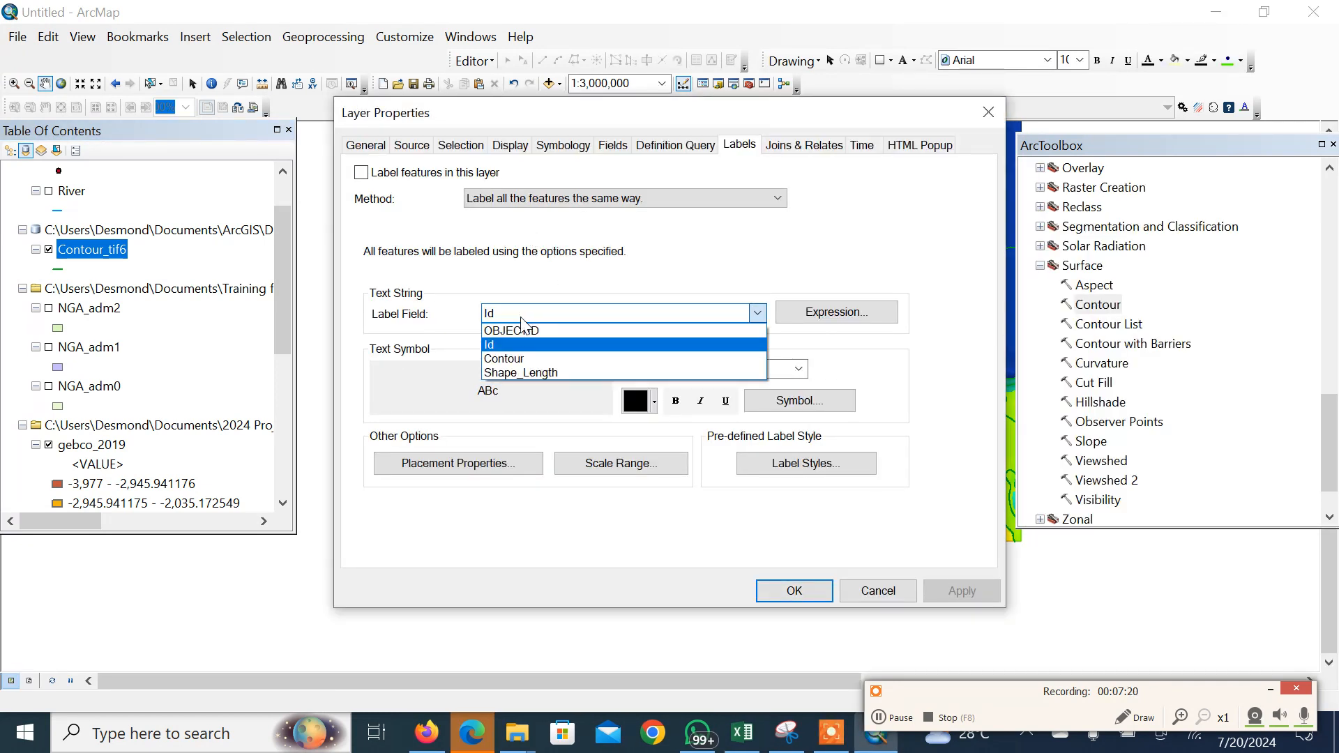
left_click(523, 359)
Format the Contour_tif6 labels as bold, size 14, and turn on feature labeling for the layer
left_click(675, 401)
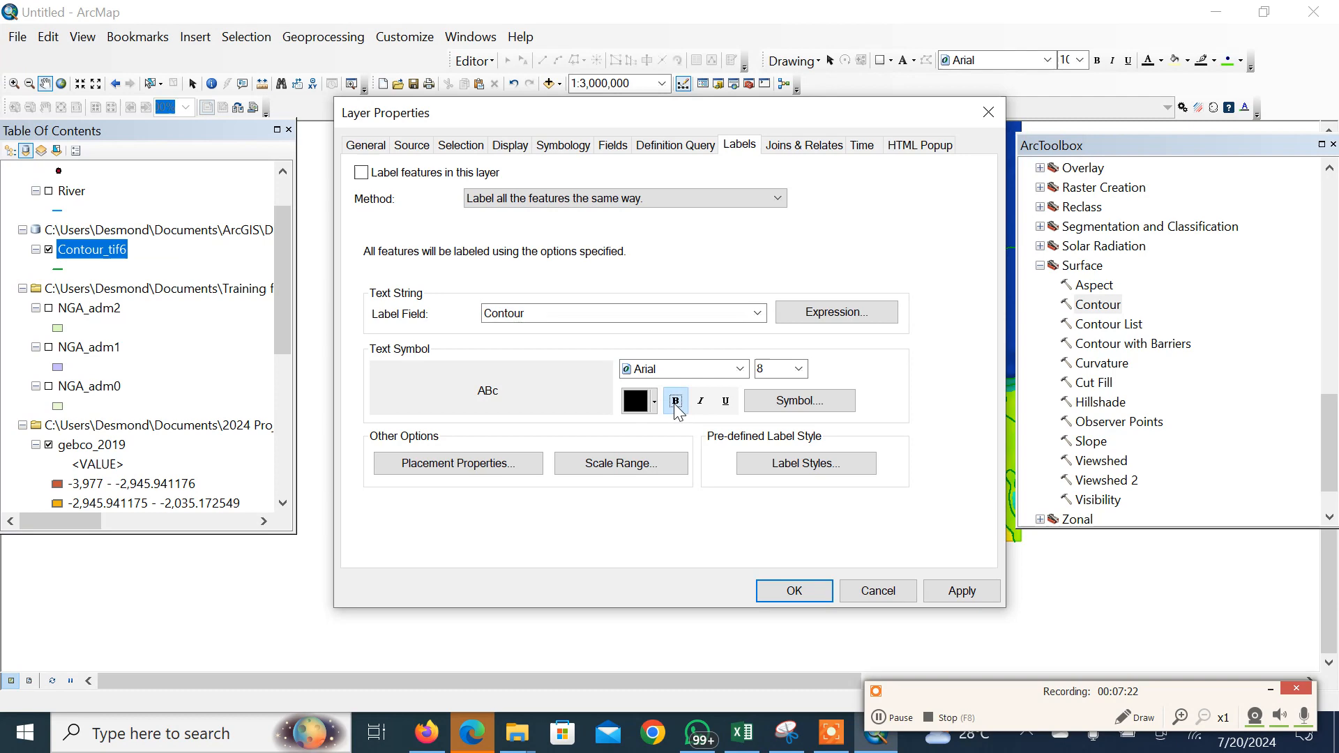
left_click(799, 368)
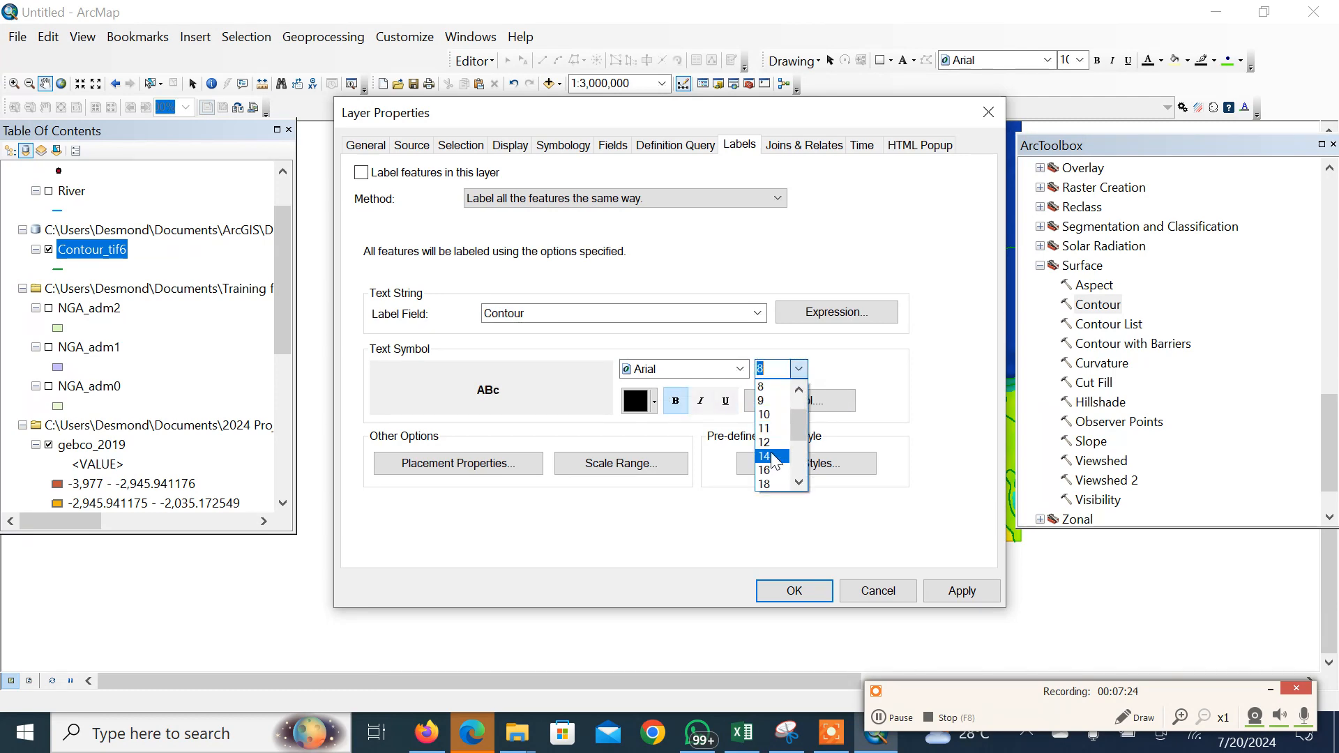
left_click(773, 457)
left_click(956, 591)
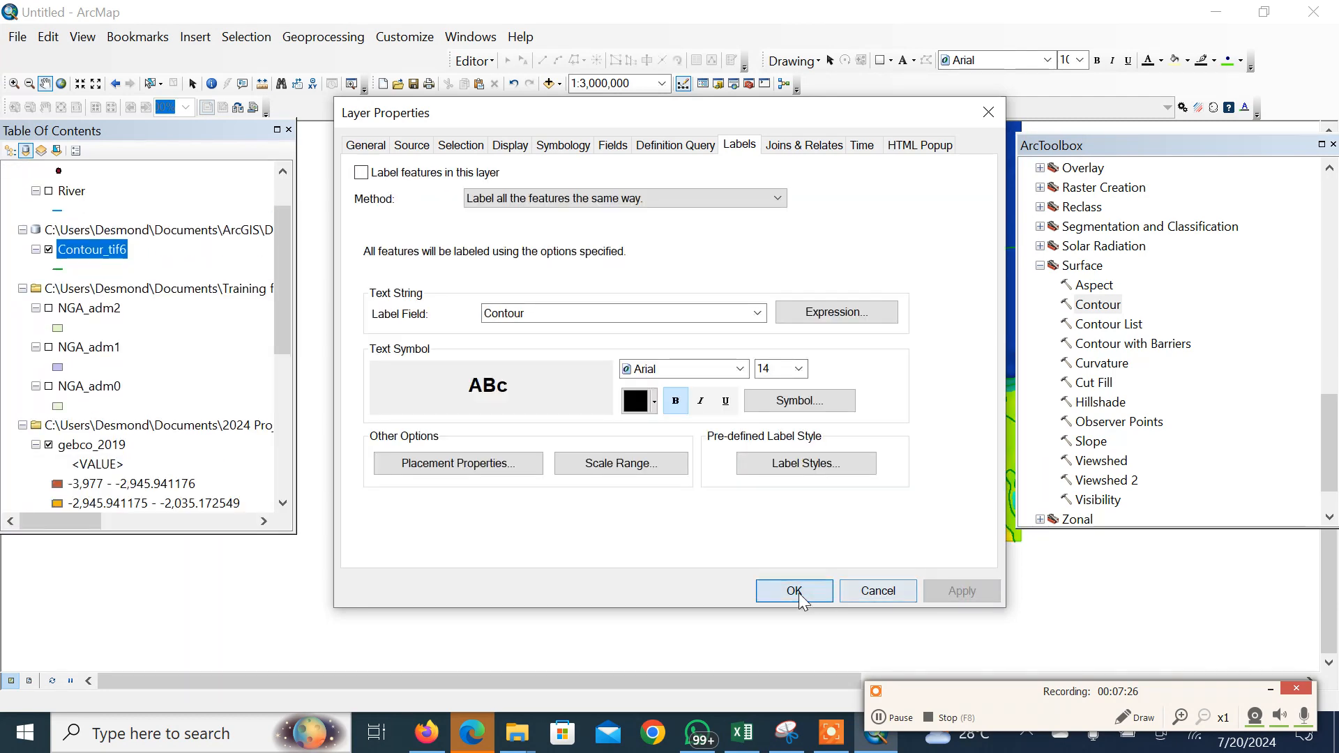
left_click(794, 591)
right_click(107, 251)
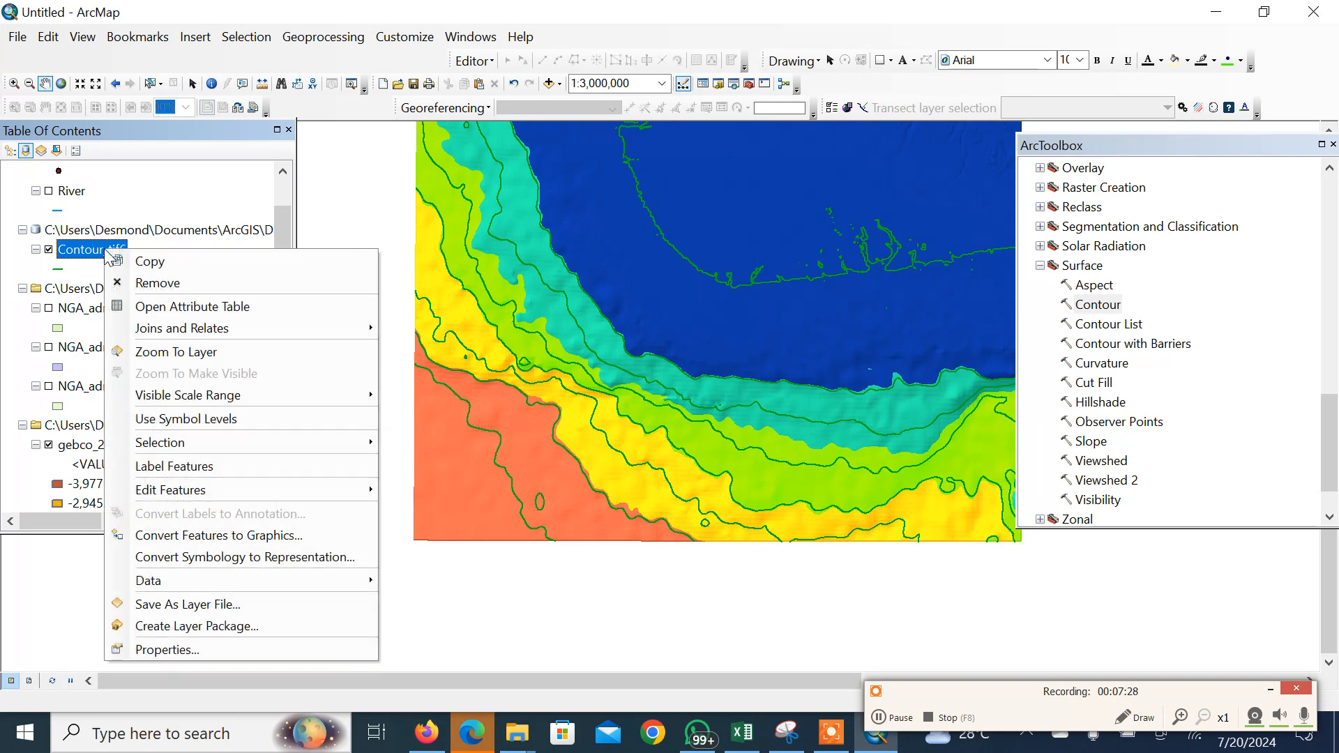
left_click(209, 466)
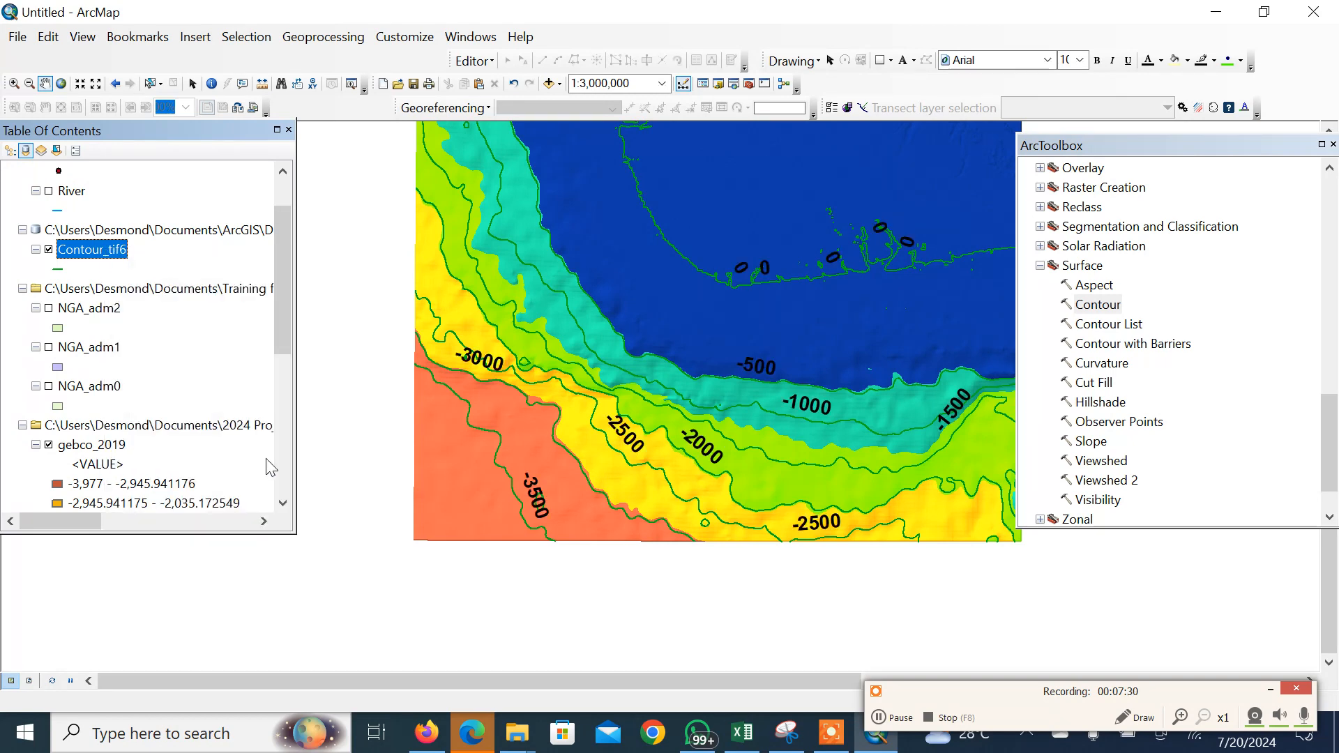
Examine the labeled contours from the Nigerian coastline out to the deepest zone at several map scales
scroll(825, 401, "down", 2)
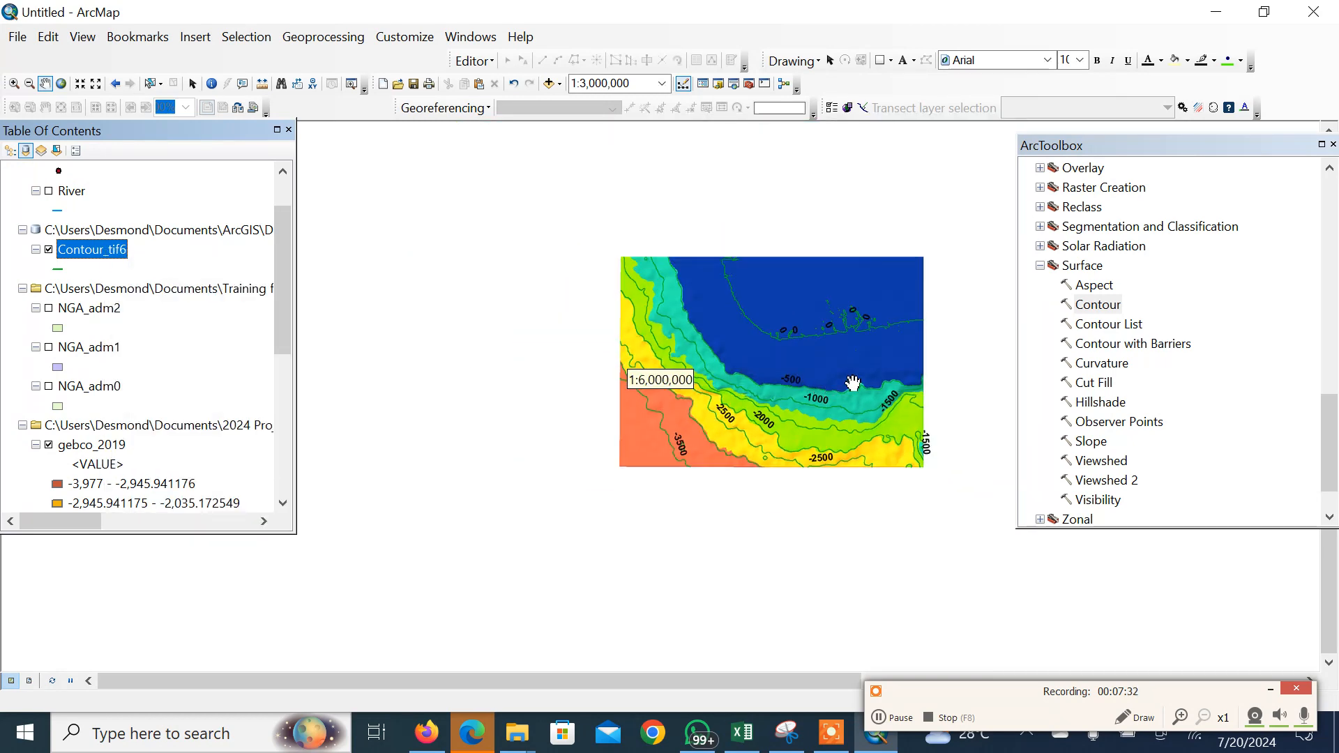
scroll(833, 385, "up", 1)
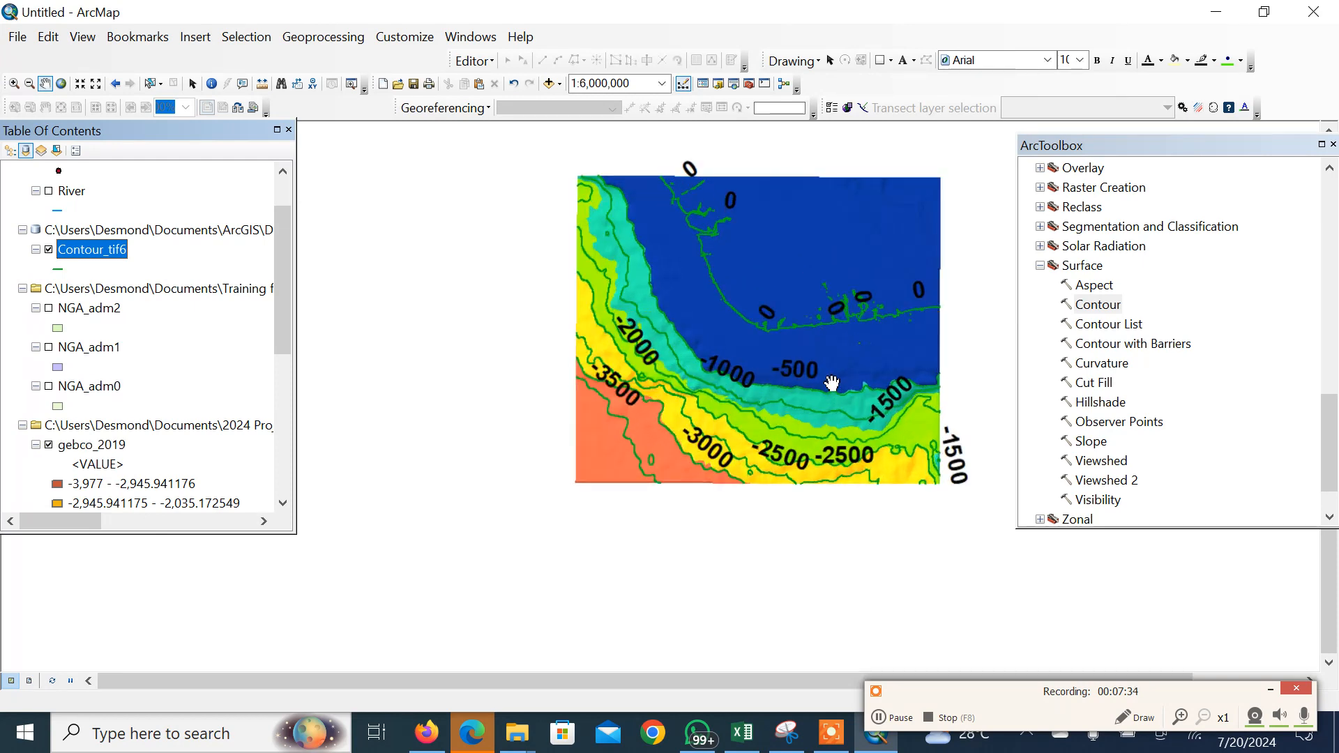
mouse_move(768, 284)
left_mouse_down()
mouse_move(732, 263)
mouse_move(676, 287)
mouse_move(613, 190)
left_mouse_up()
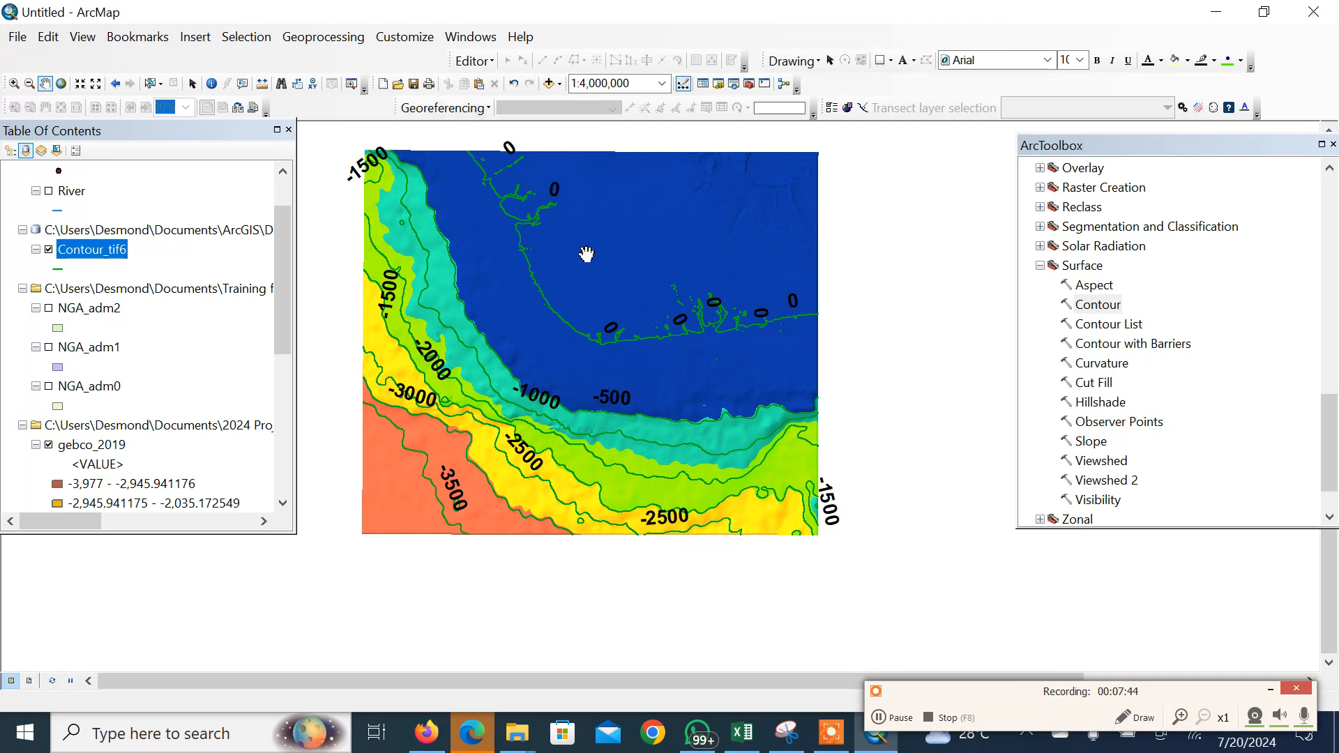
left_click_drag(586, 364, 673, 273)
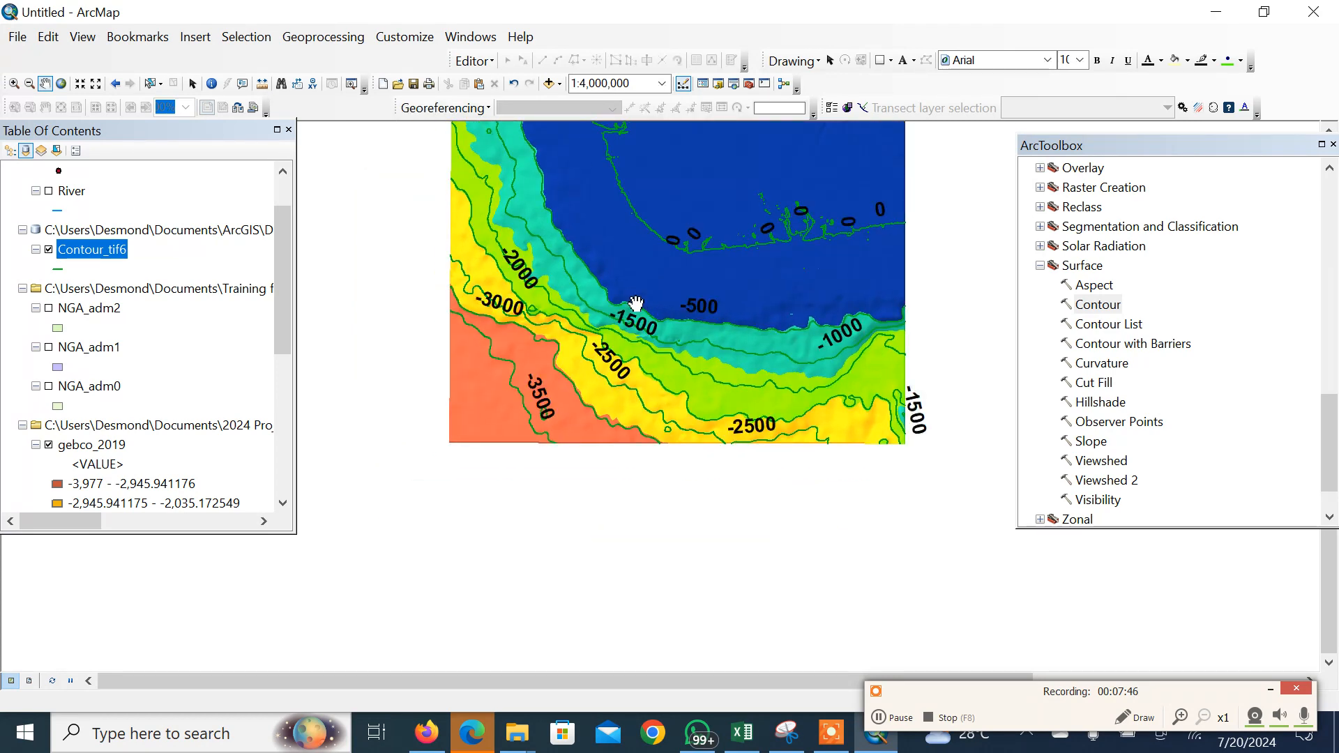
scroll(636, 303, "up", 2)
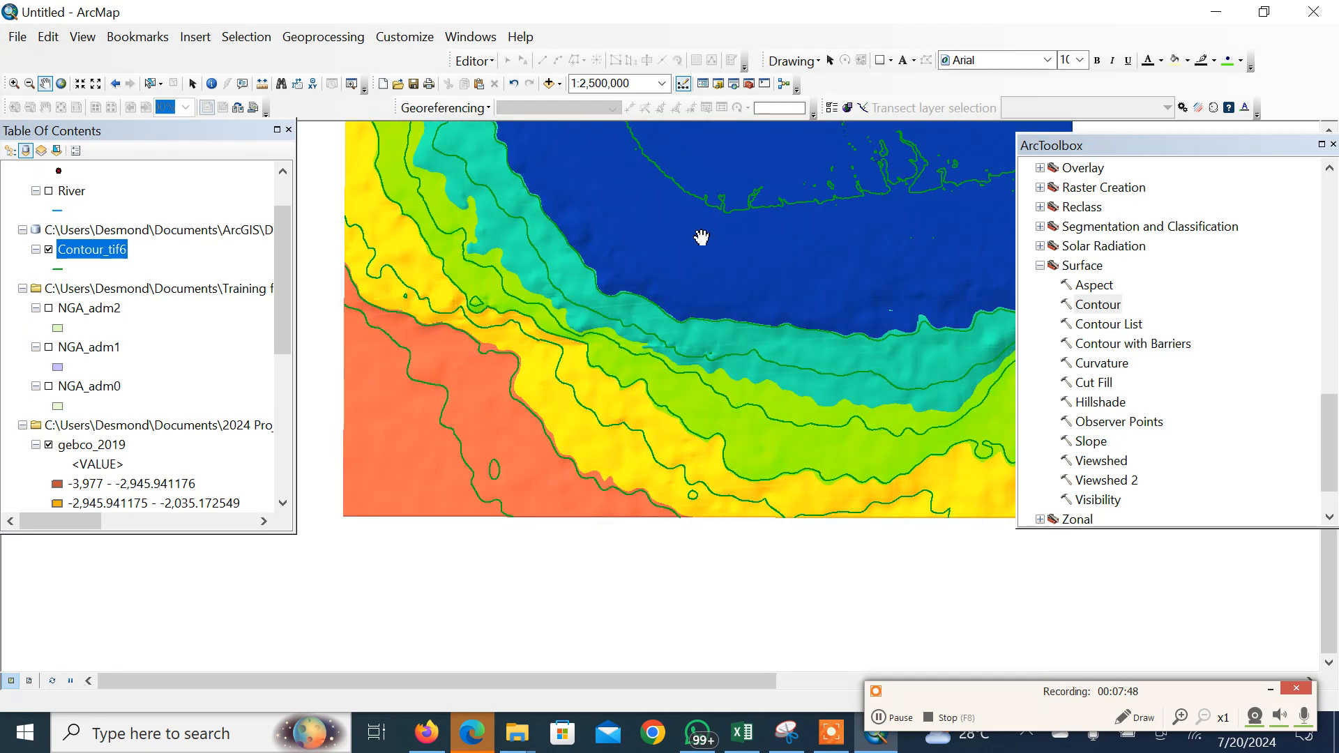
left_click_drag(786, 230, 676, 282)
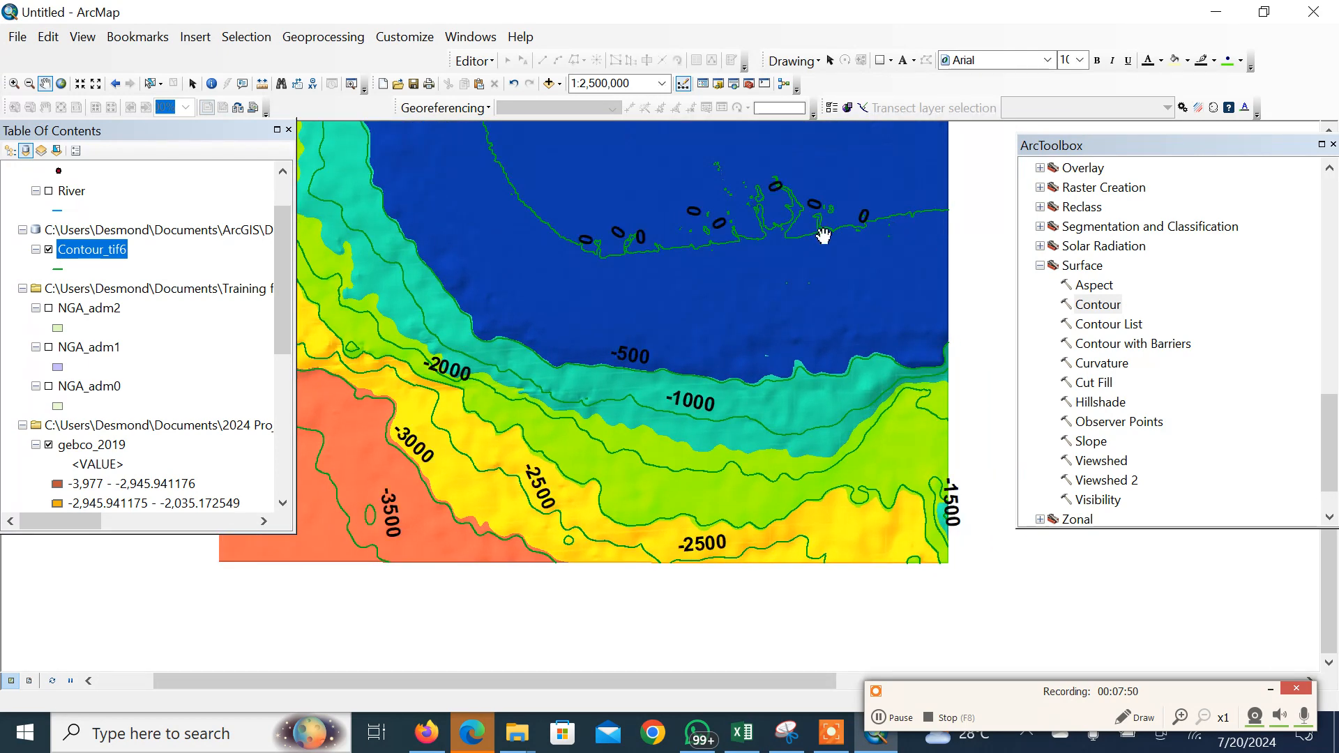
left_click_drag(486, 216, 583, 326)
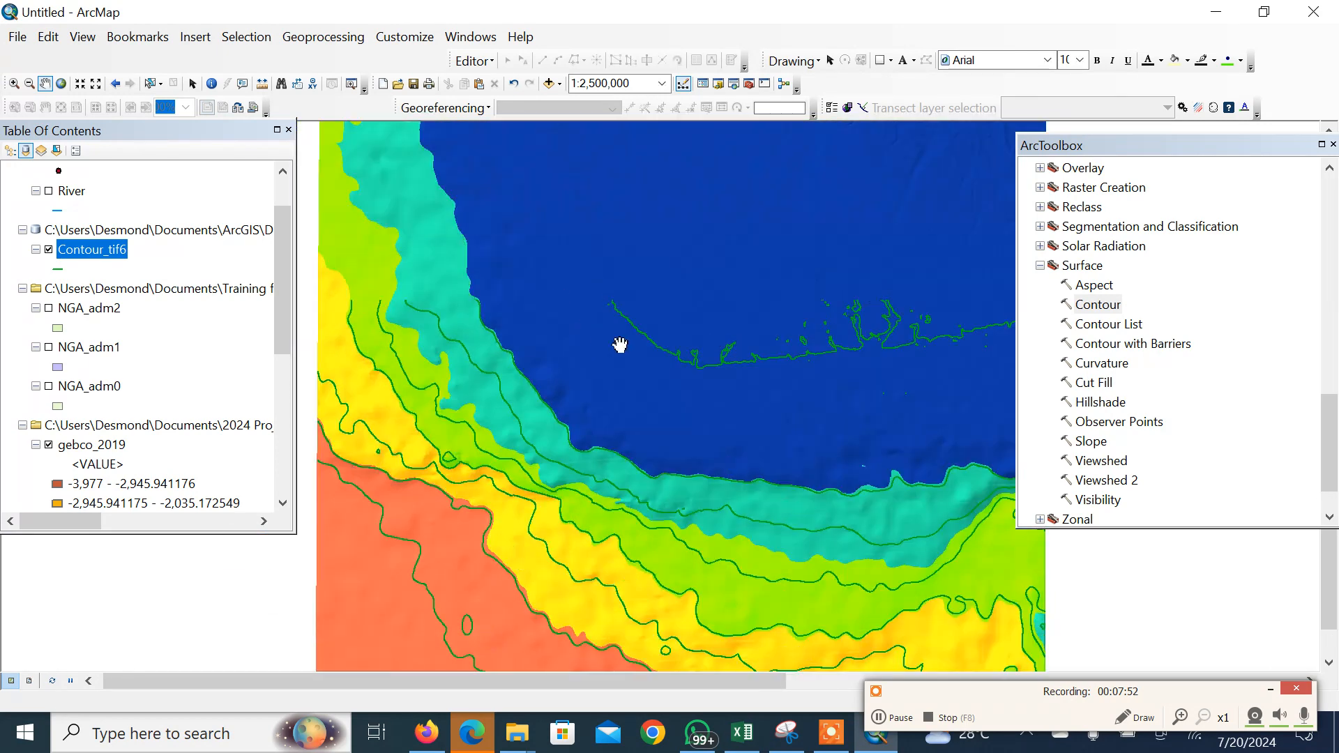
left_click_drag(542, 157, 610, 248)
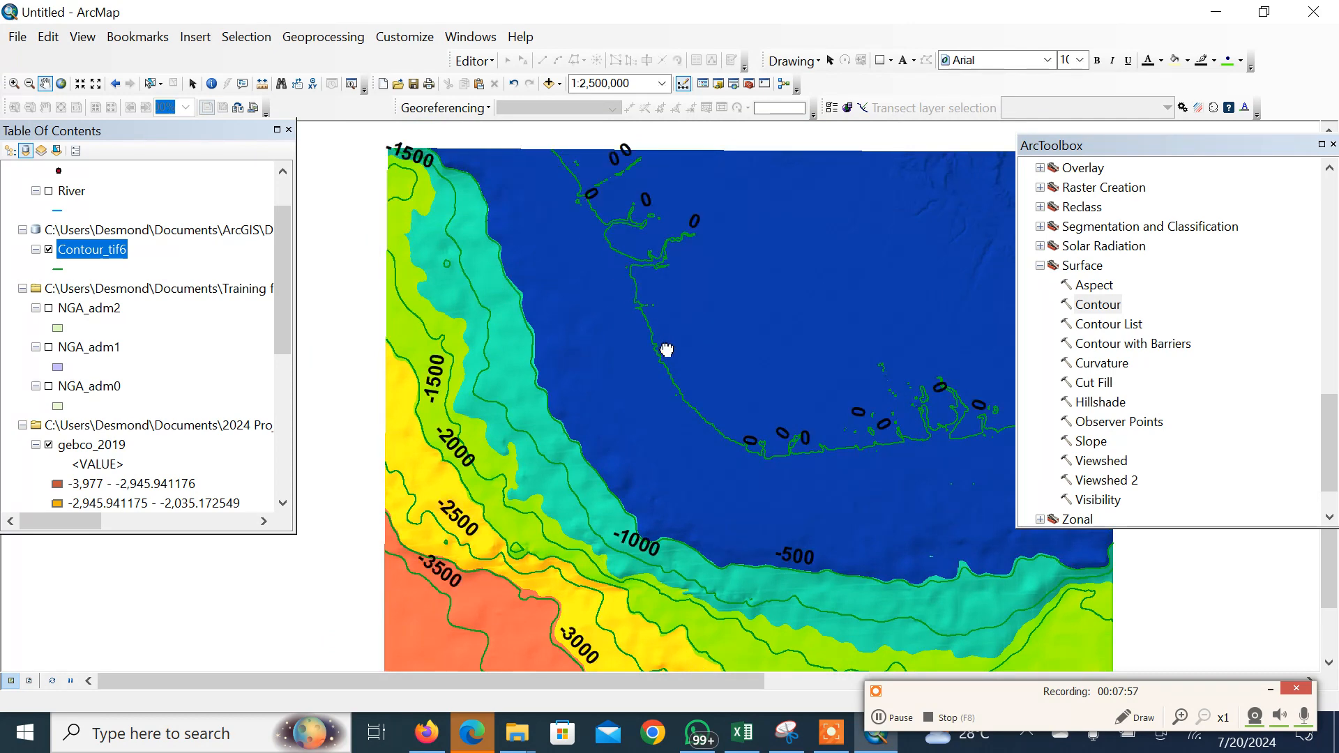
left_click_drag(705, 408, 607, 257)
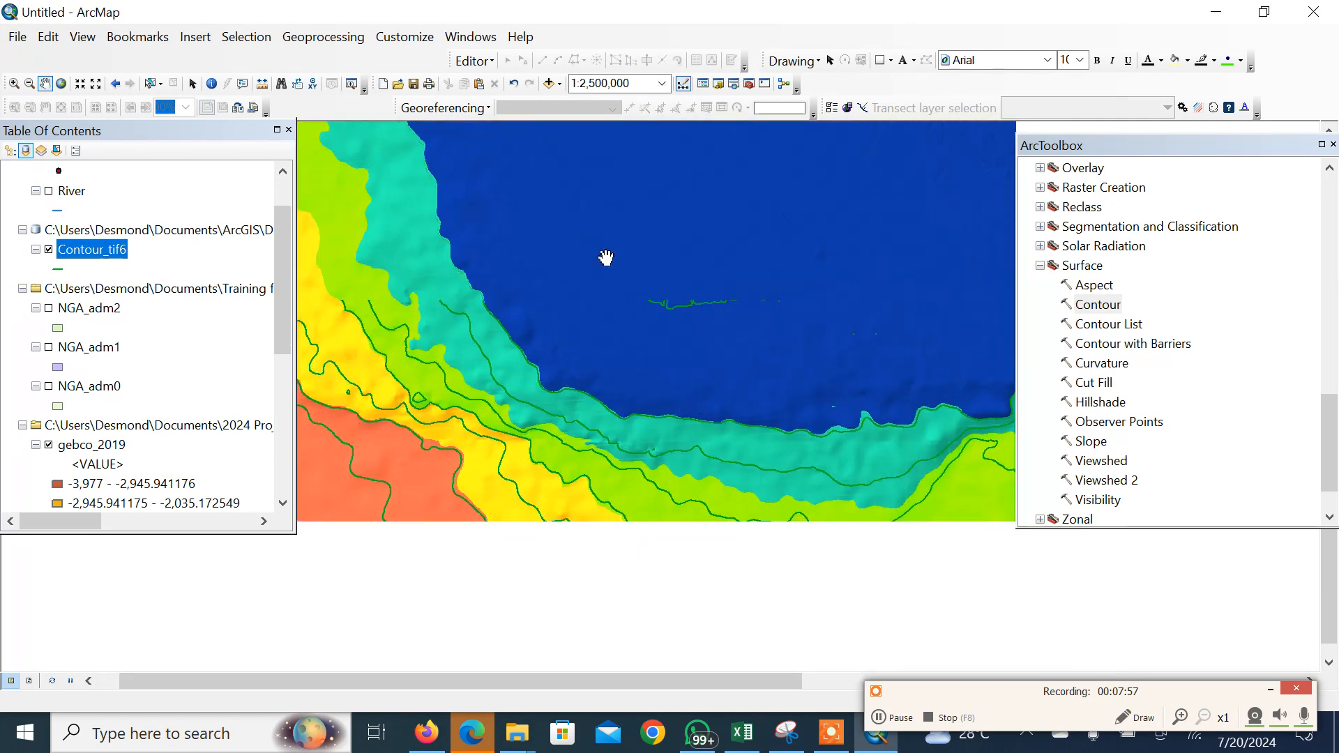
Close ArcToolbox and set gebco_2019's classified symbology to 10 classes
left_click(1333, 145)
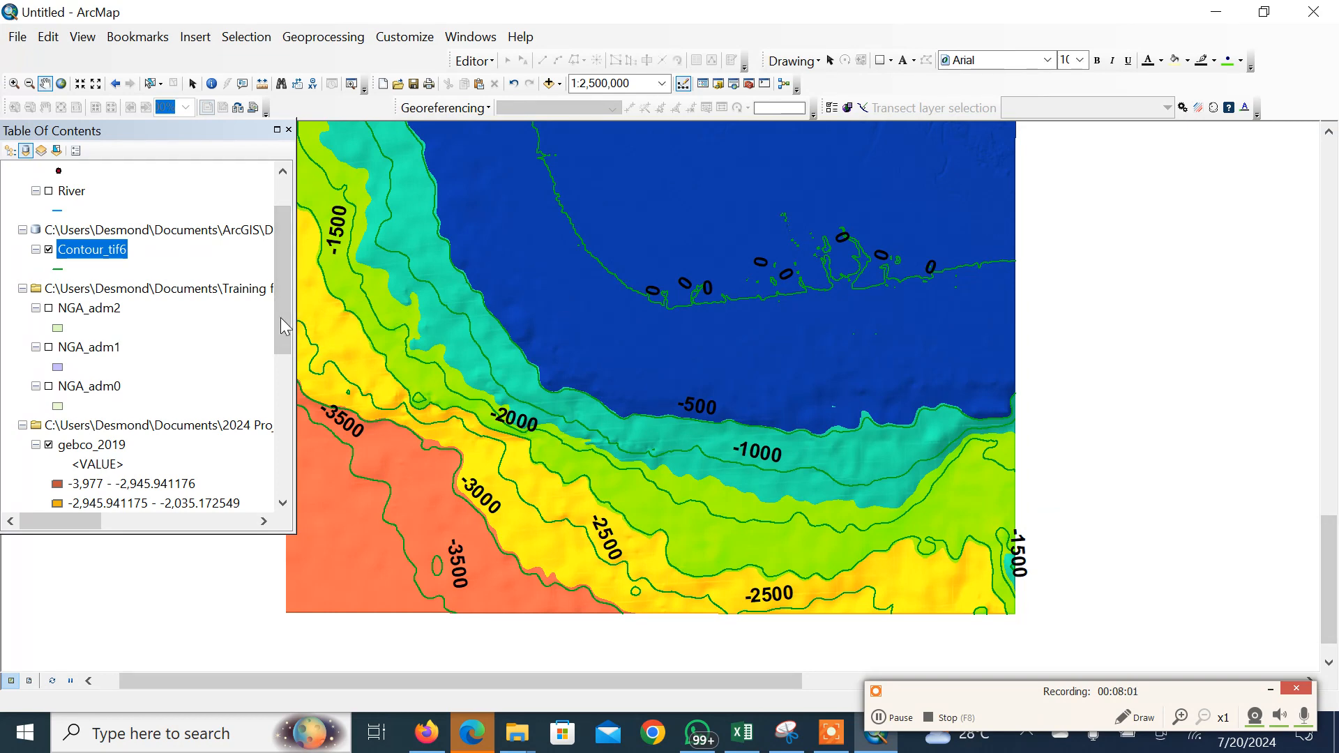
left_click_drag(284, 333, 286, 377)
scroll(286, 377, "down", 1)
right_click(112, 289)
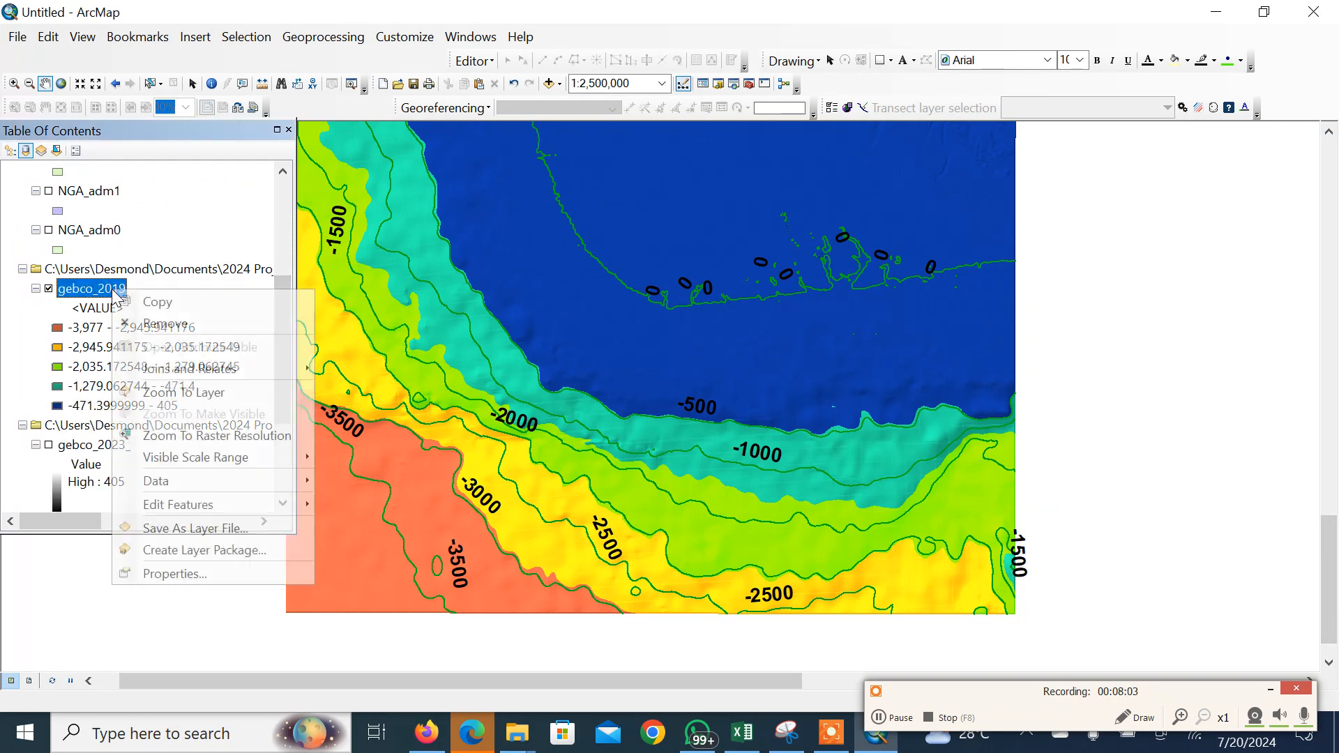
left_click(195, 573)
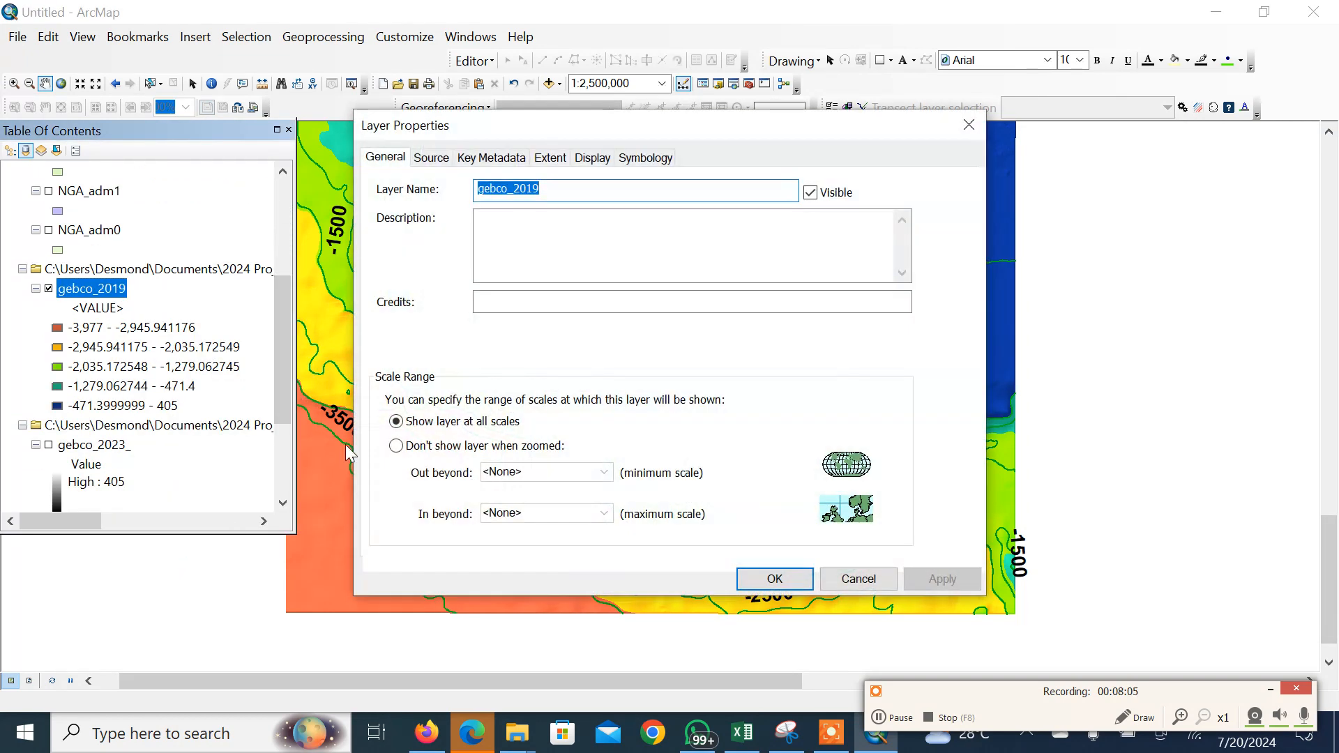
left_click(631, 157)
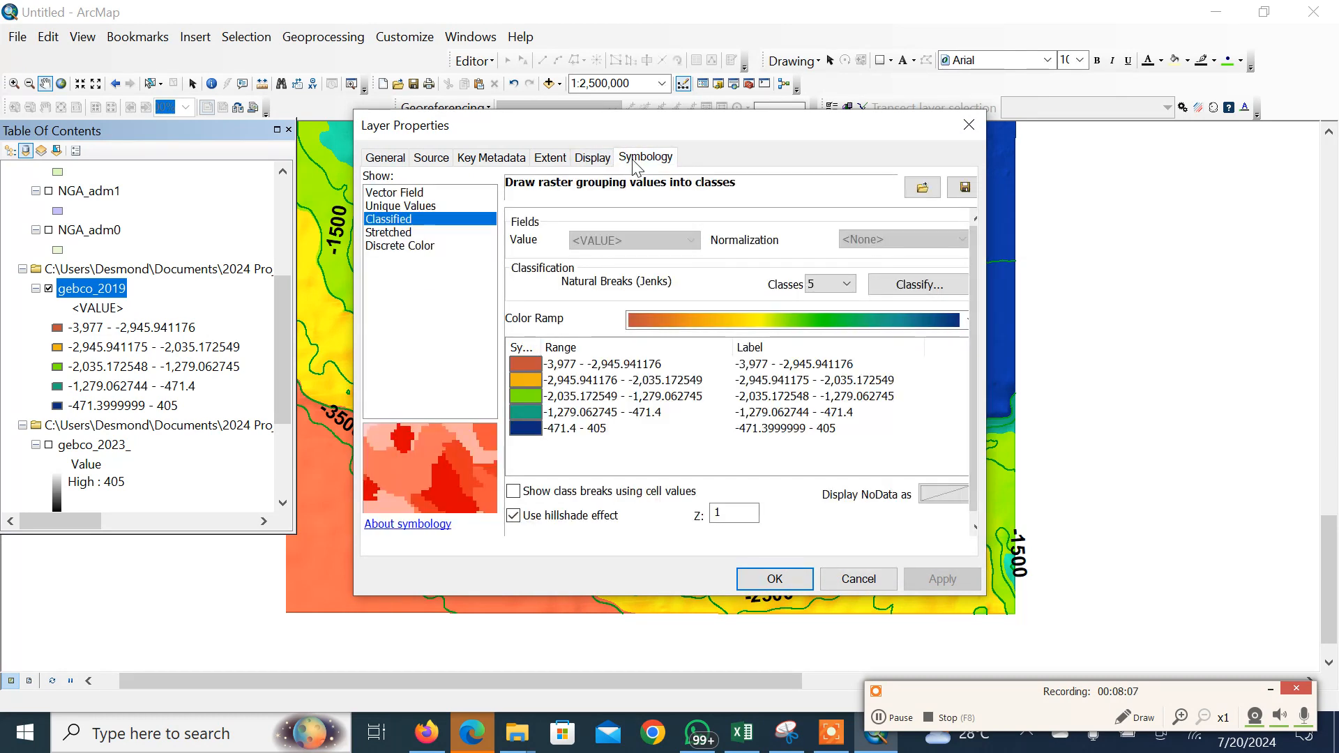
left_click(846, 284)
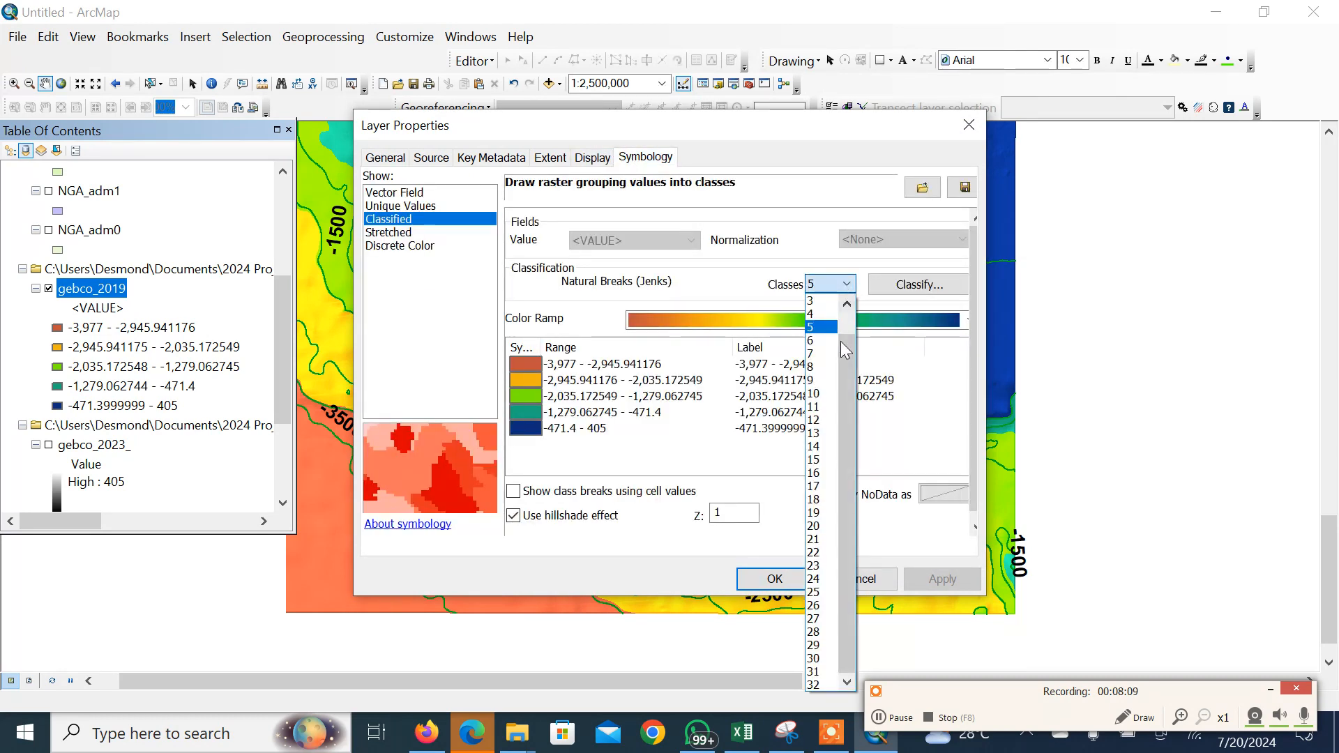
left_click(825, 395)
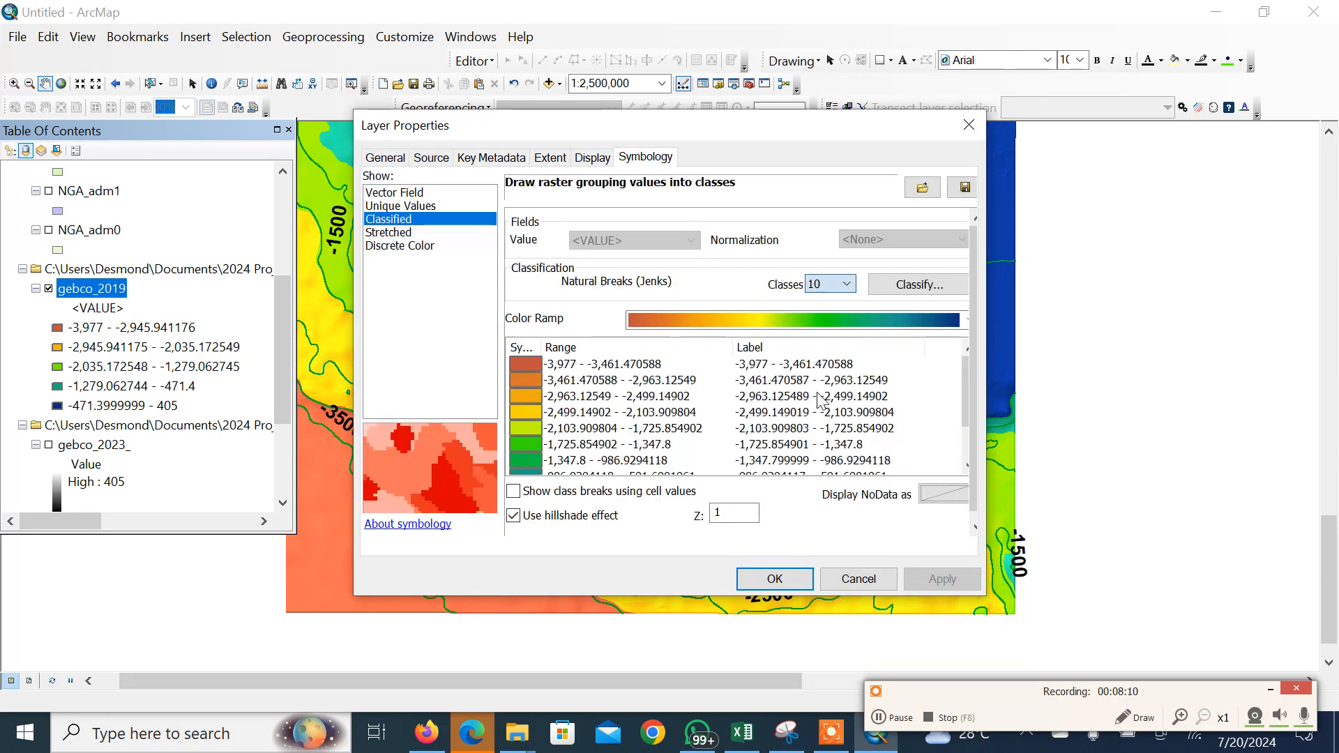
Format gebco_2019's class labels as numeric with two decimal places and apply the new symbology
right_click(830, 348)
left_click(885, 385)
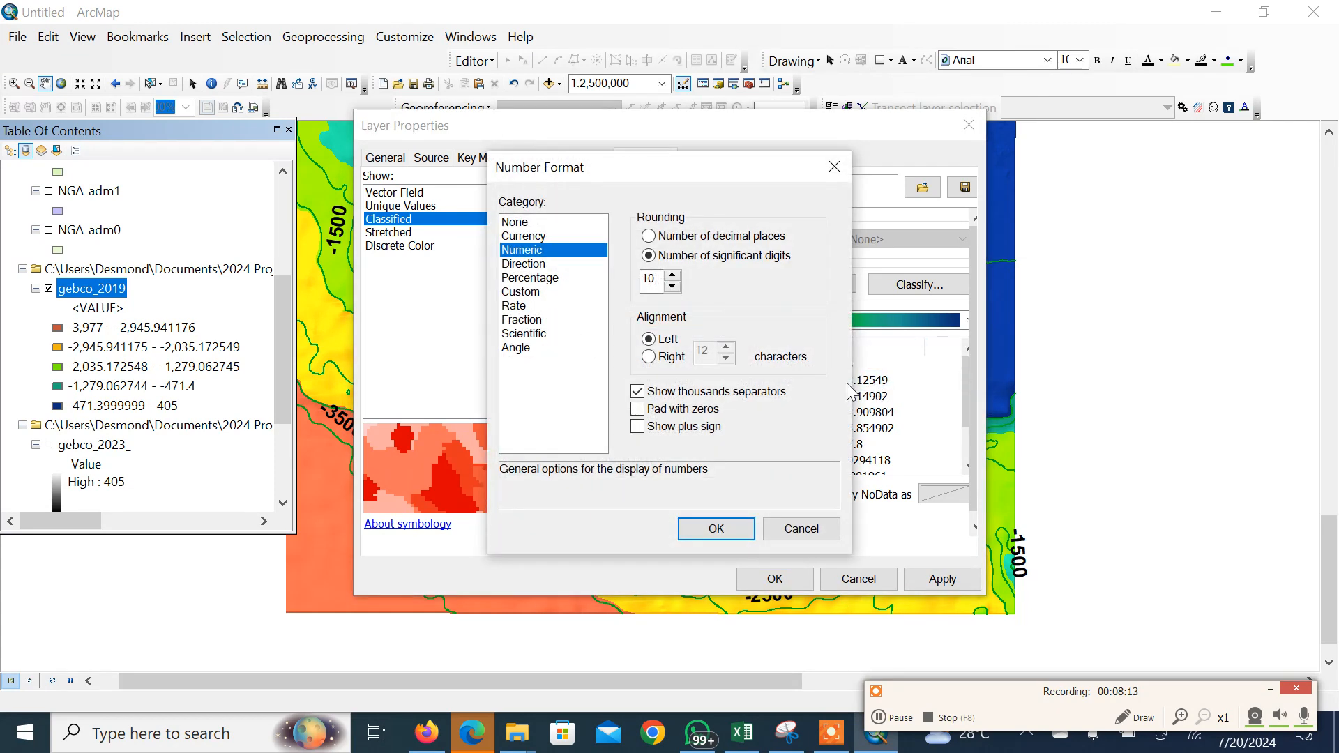
double_click(653, 283)
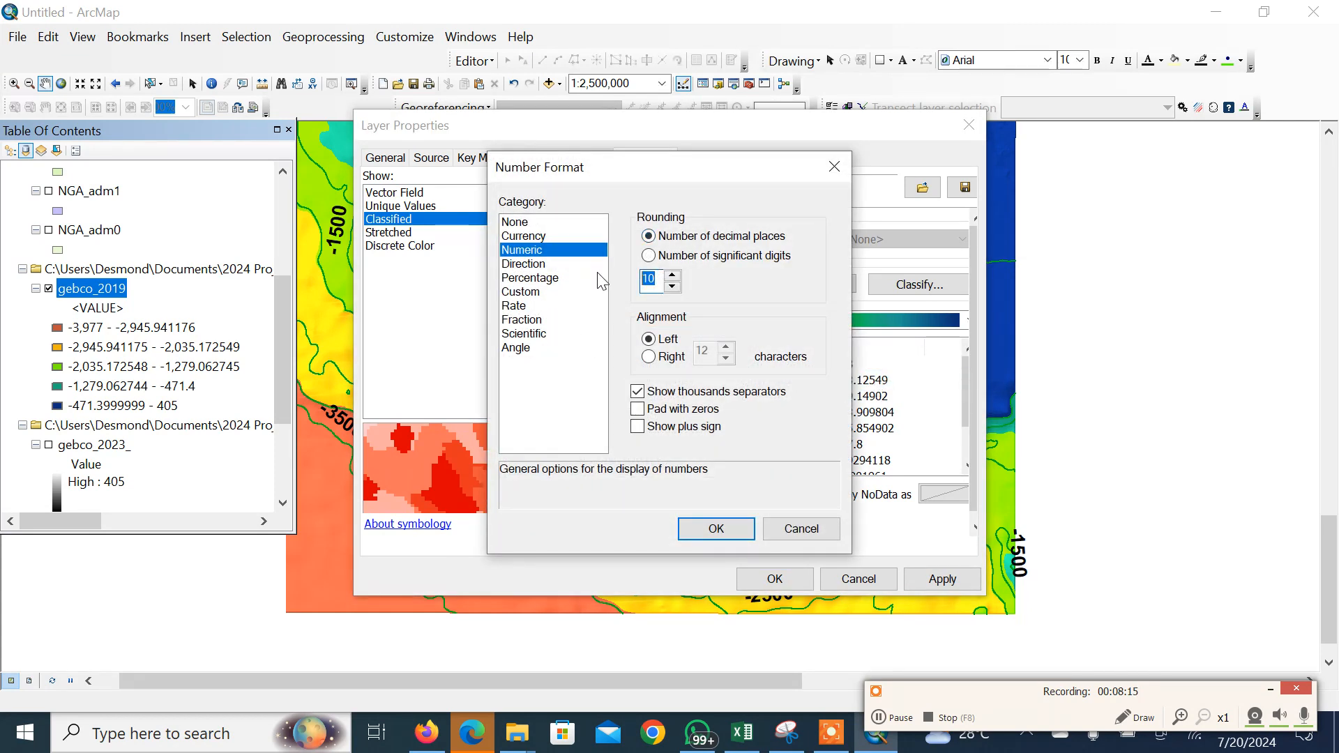
left_click(713, 528)
left_click(928, 583)
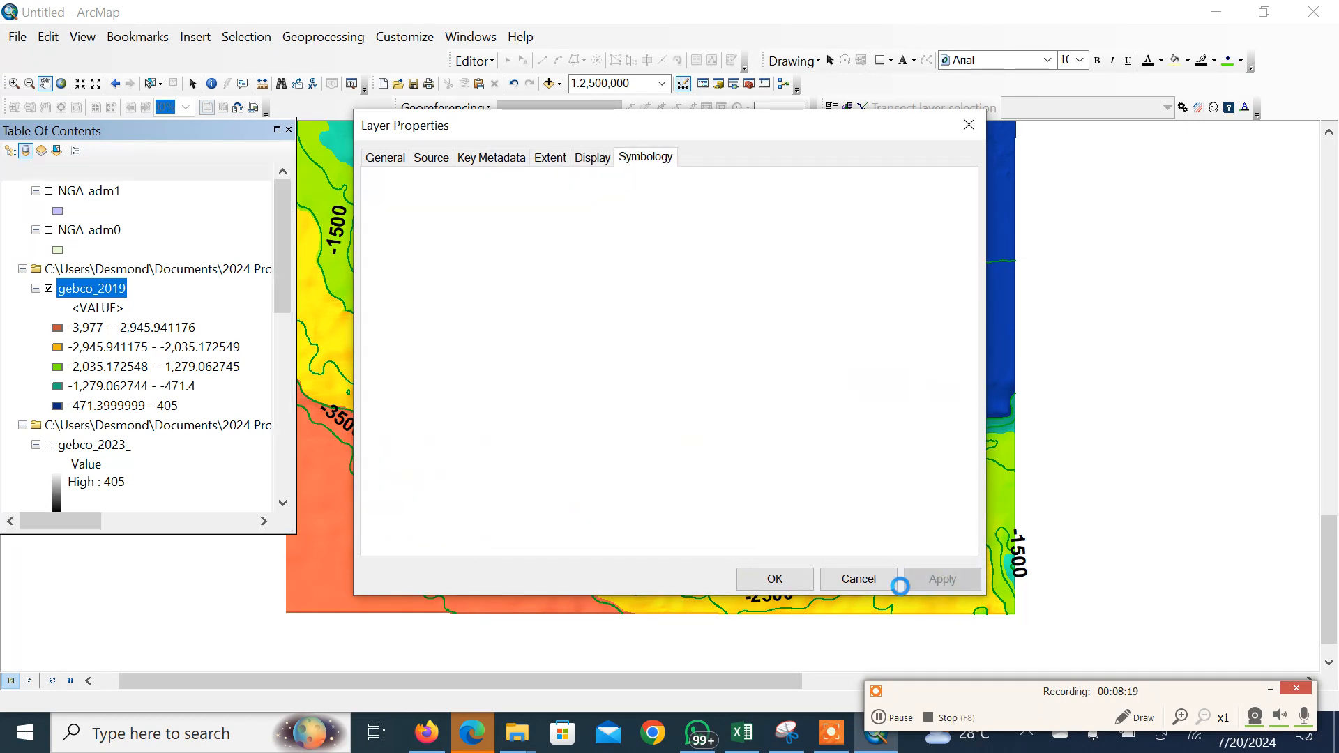
left_click(802, 583)
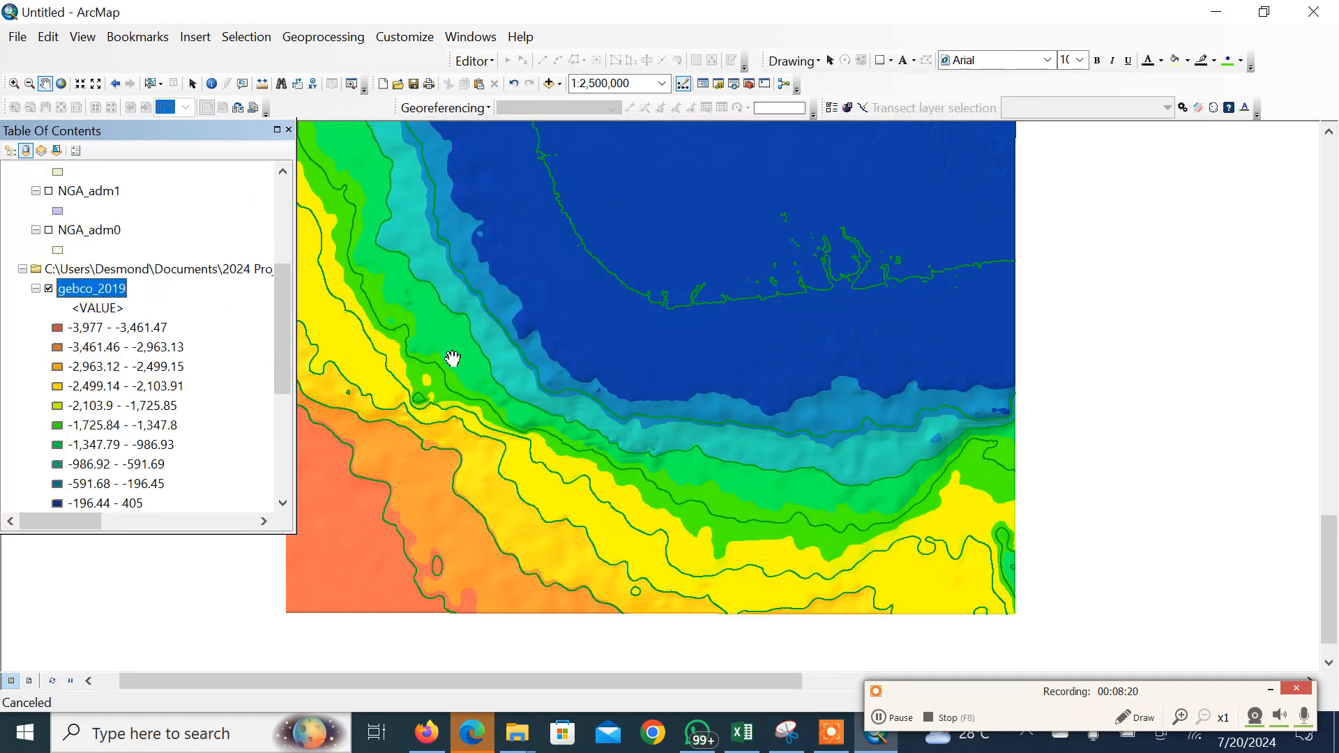
Compare the labeled contours with gebco_2019's ten depth classes from the coast to the deep southwest
mouse_move(604, 323)
left_mouse_down()
mouse_move(634, 270)
mouse_move(630, 290)
mouse_move(676, 338)
mouse_move(639, 333)
left_mouse_up()
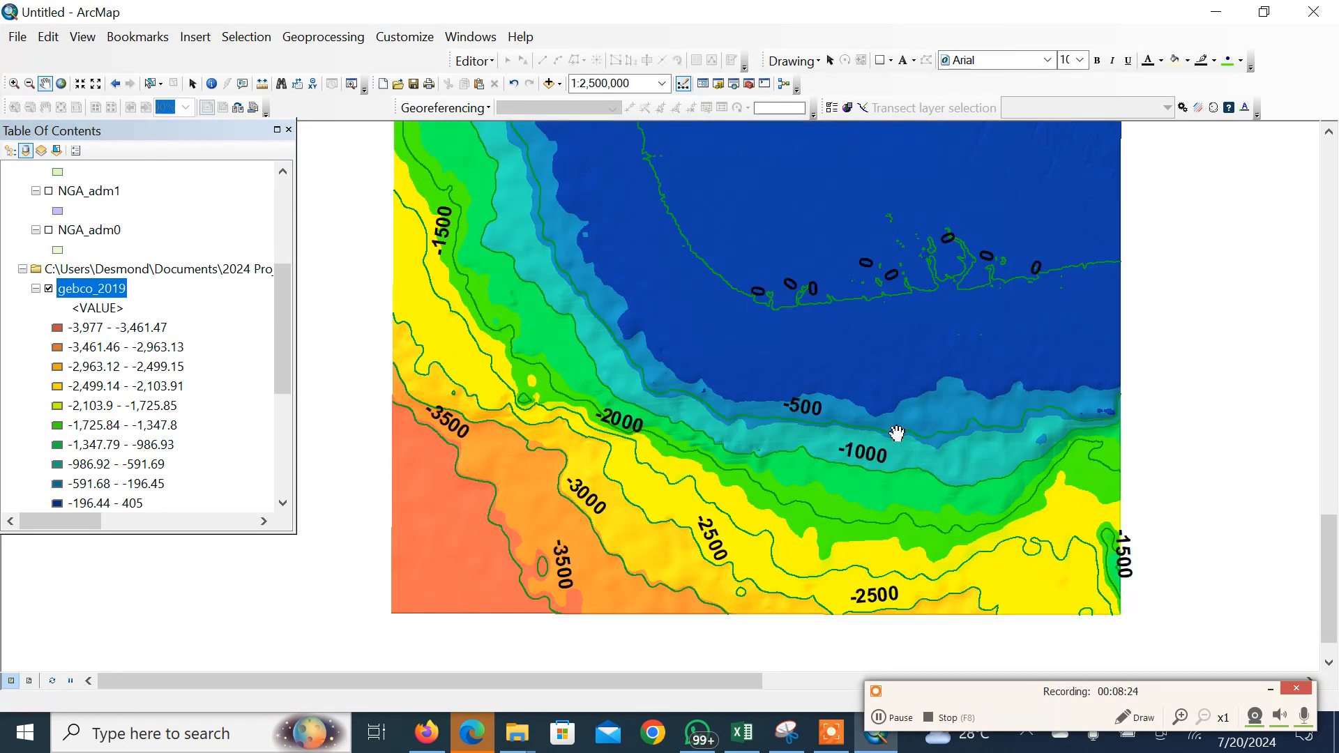
scroll(751, 405, "up", 1)
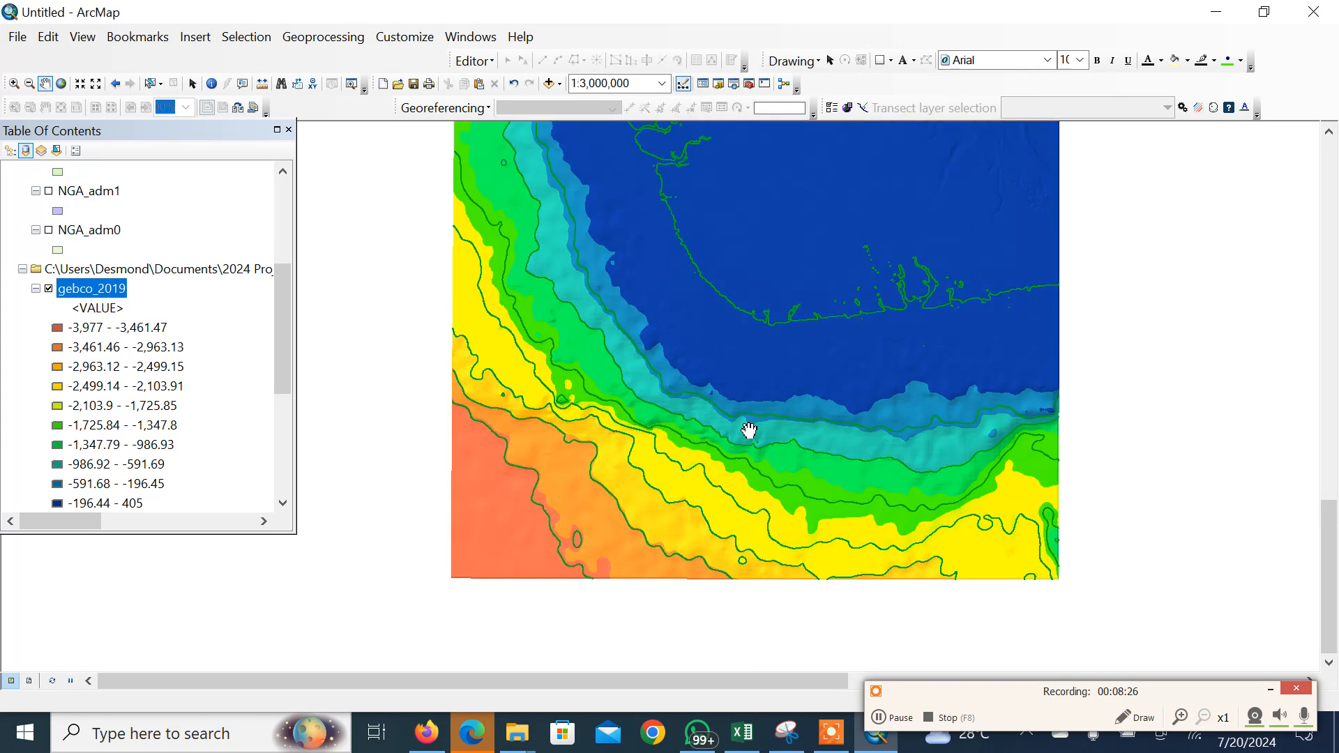
scroll(751, 431, "down", 1)
left_click_drag(702, 335, 673, 401)
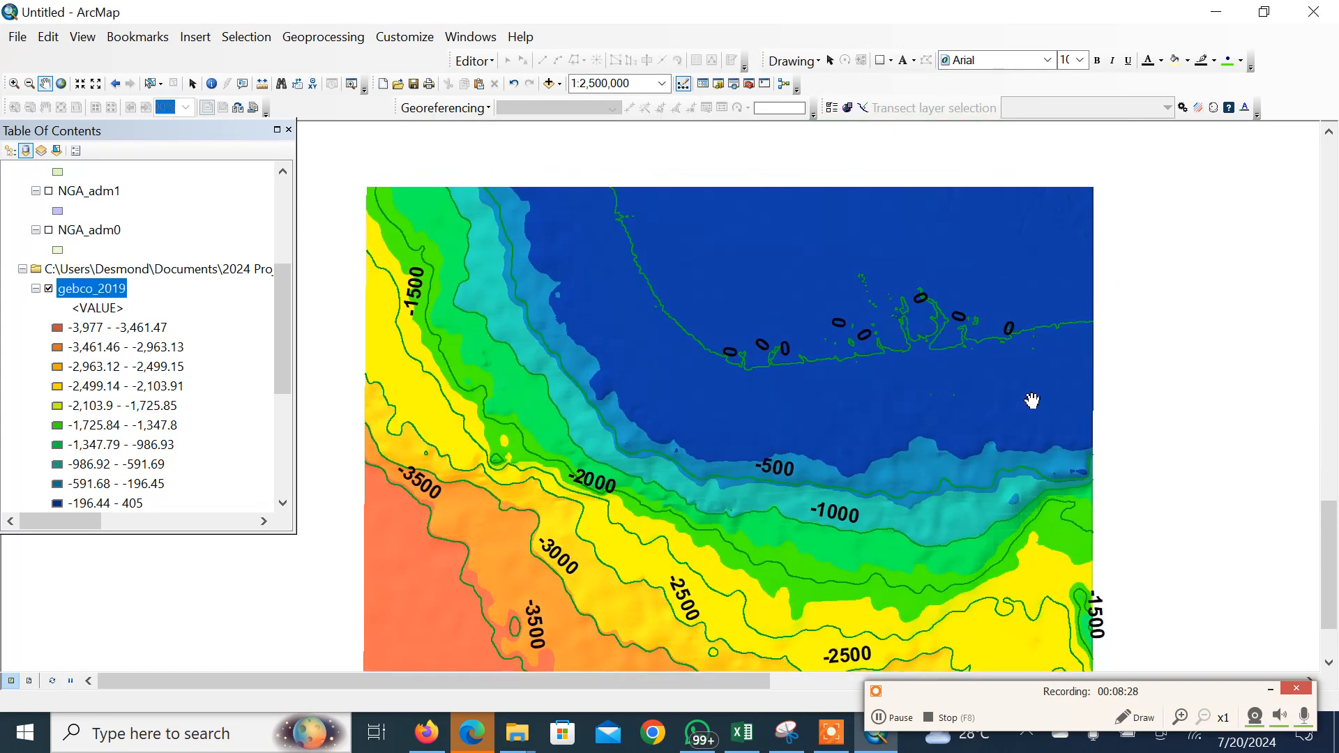
left_click_drag(662, 275, 758, 285)
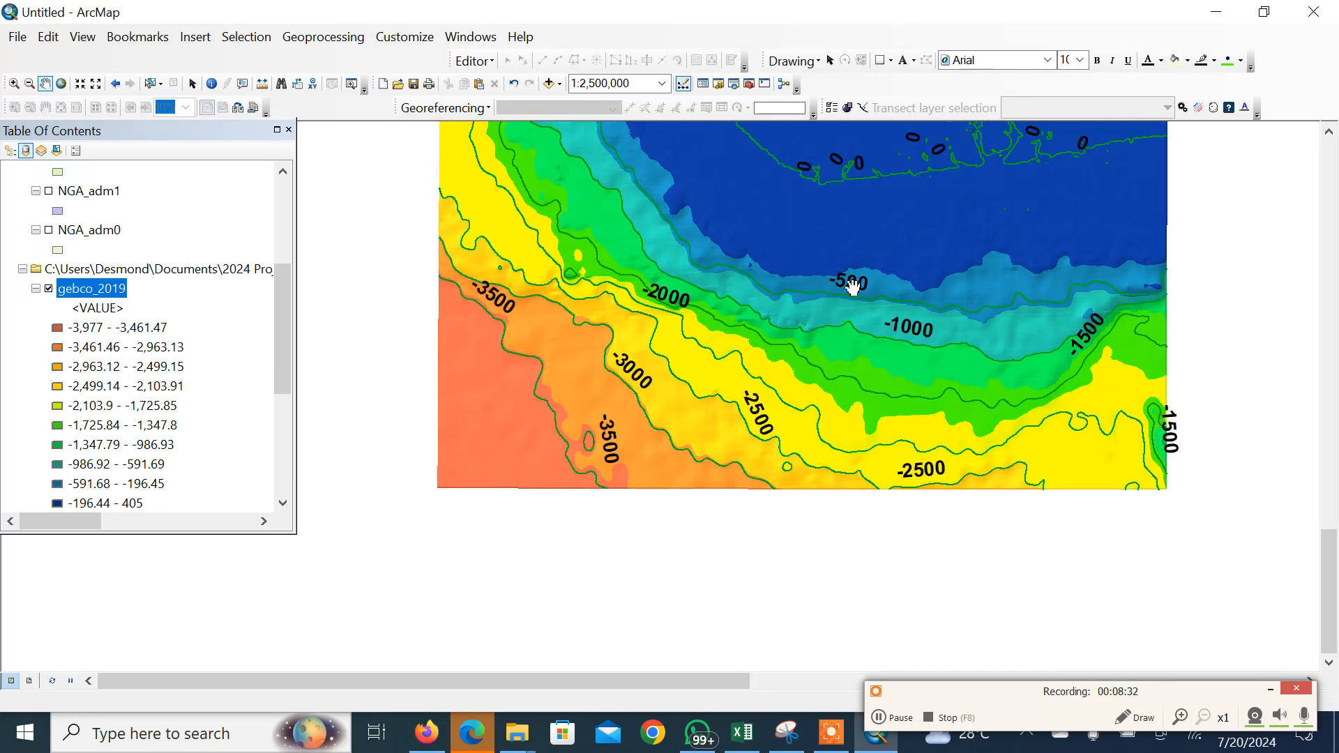
left_click_drag(840, 337, 840, 291)
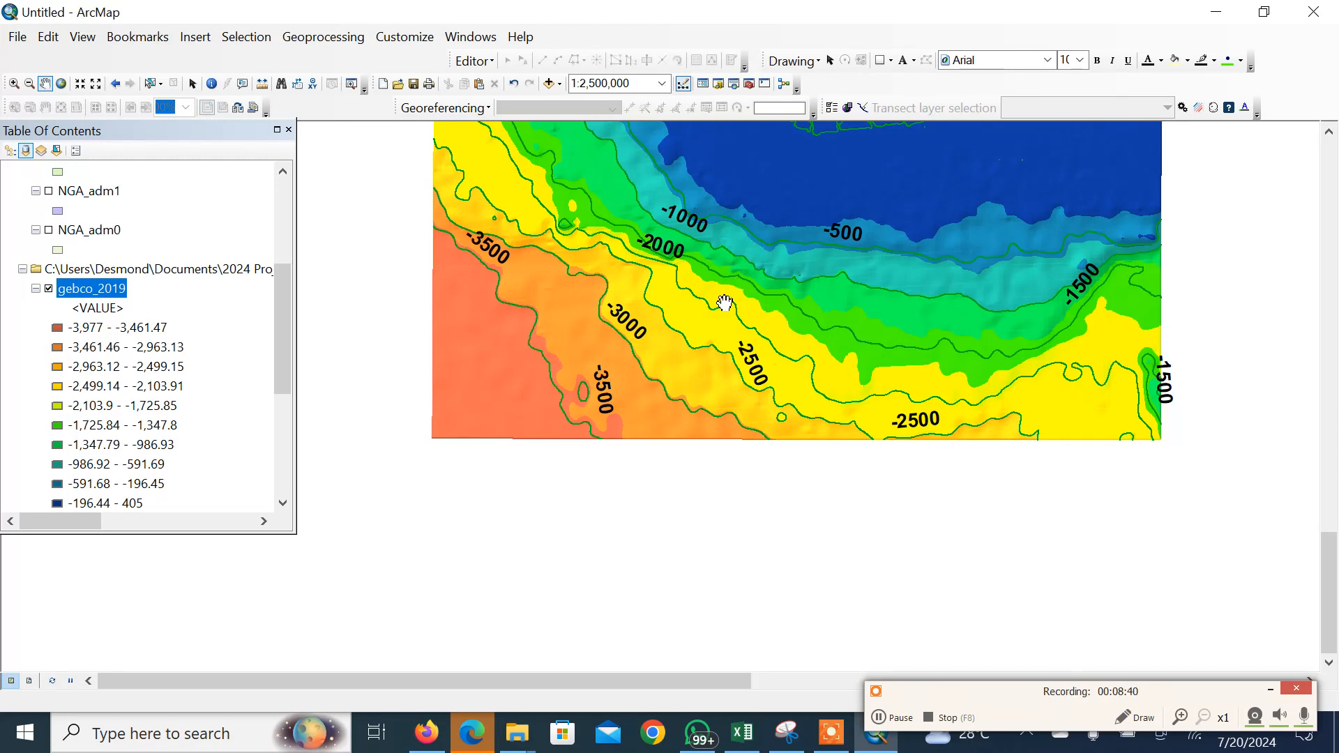
Examine the labeled contours and depth colors between the Nigerian coastline and the deep southwest at 1:2,500,000 and 1:2,000,000
left_click_drag(705, 328, 737, 286)
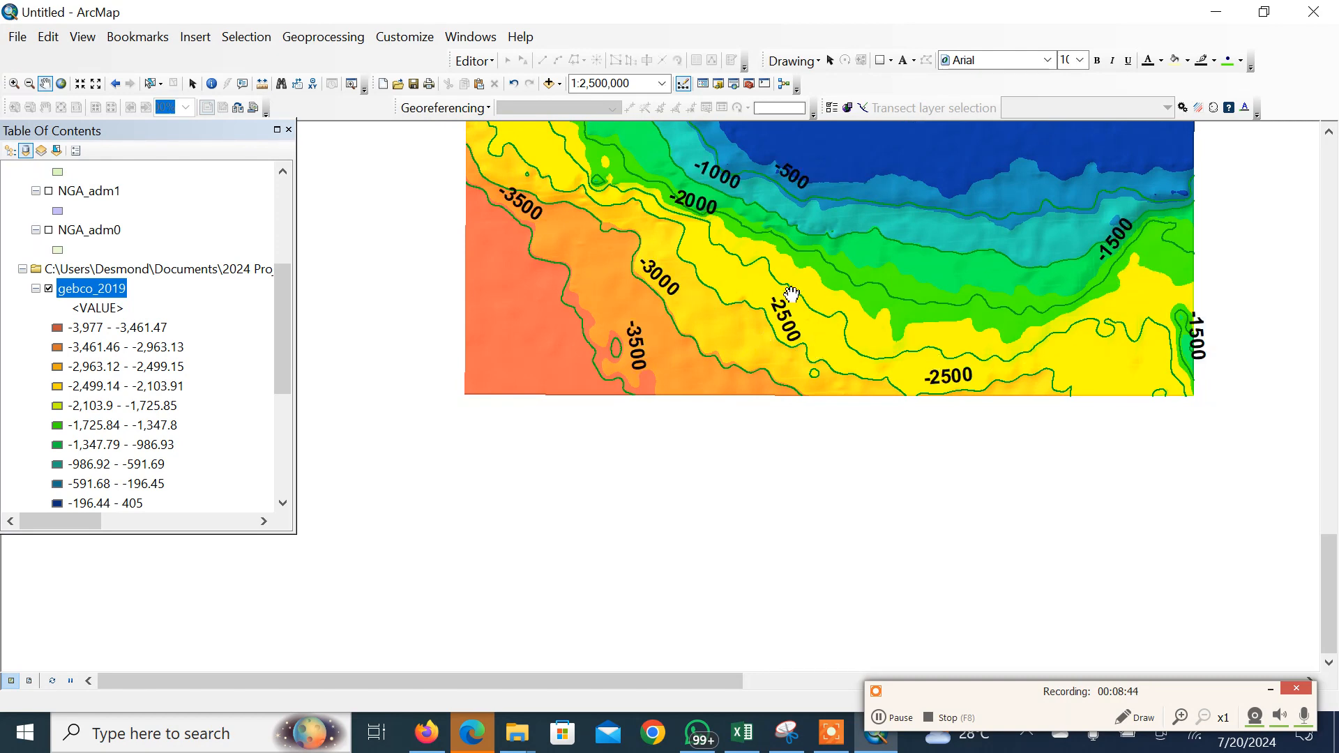
left_click_drag(762, 283, 887, 351)
left_click_drag(749, 208, 734, 299)
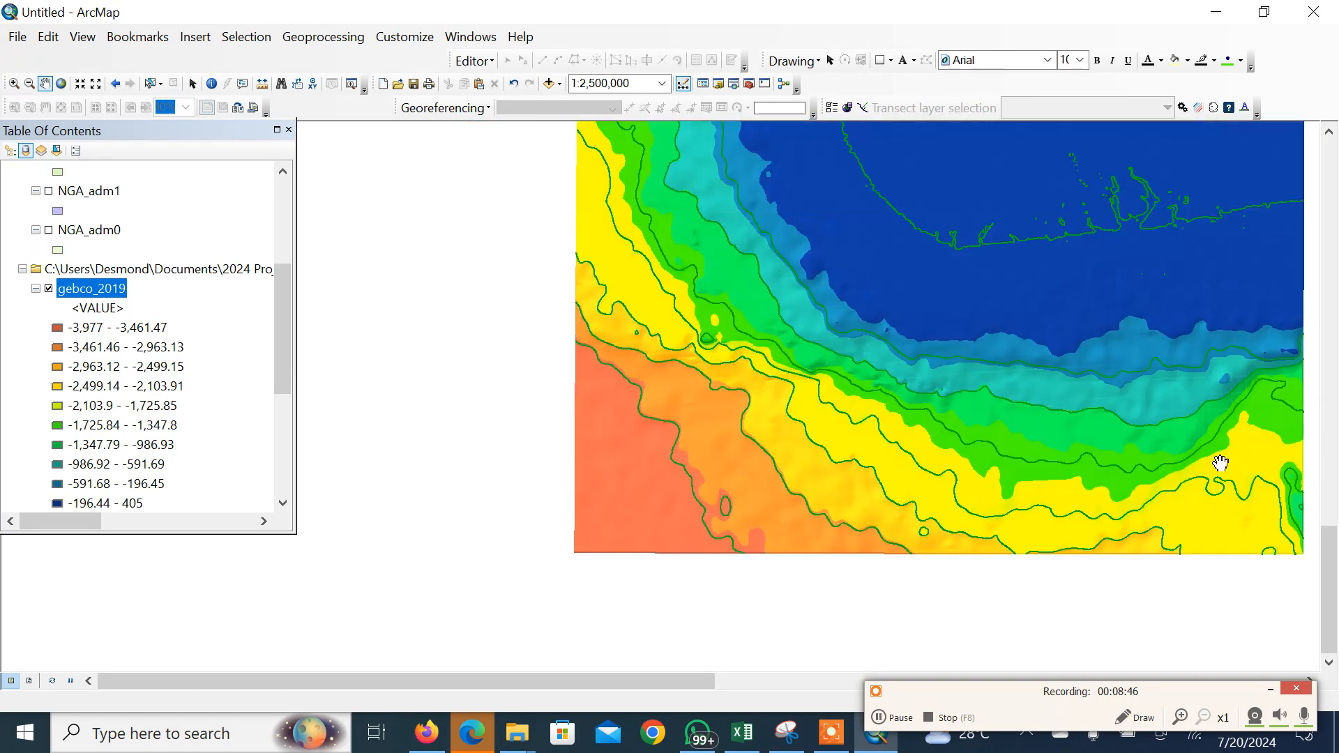
left_click_drag(713, 191, 591, 269)
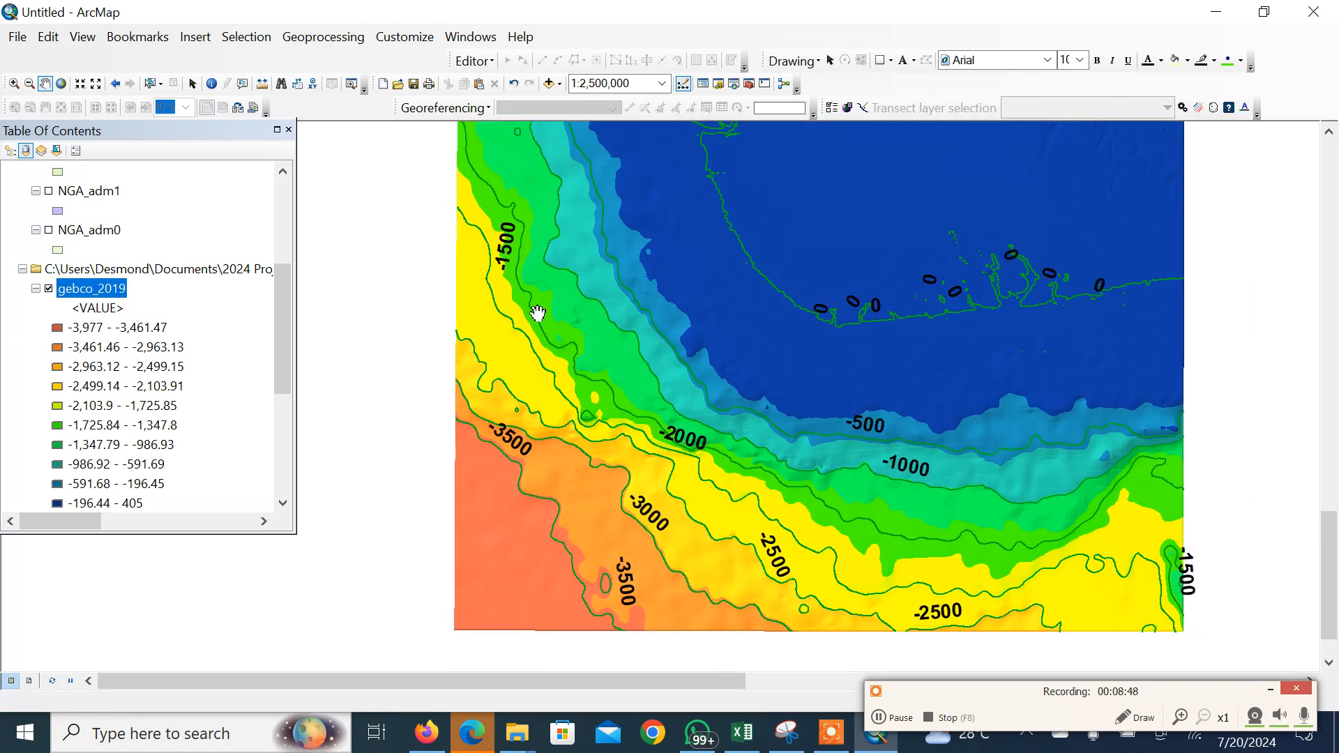
left_click_drag(653, 375, 603, 269)
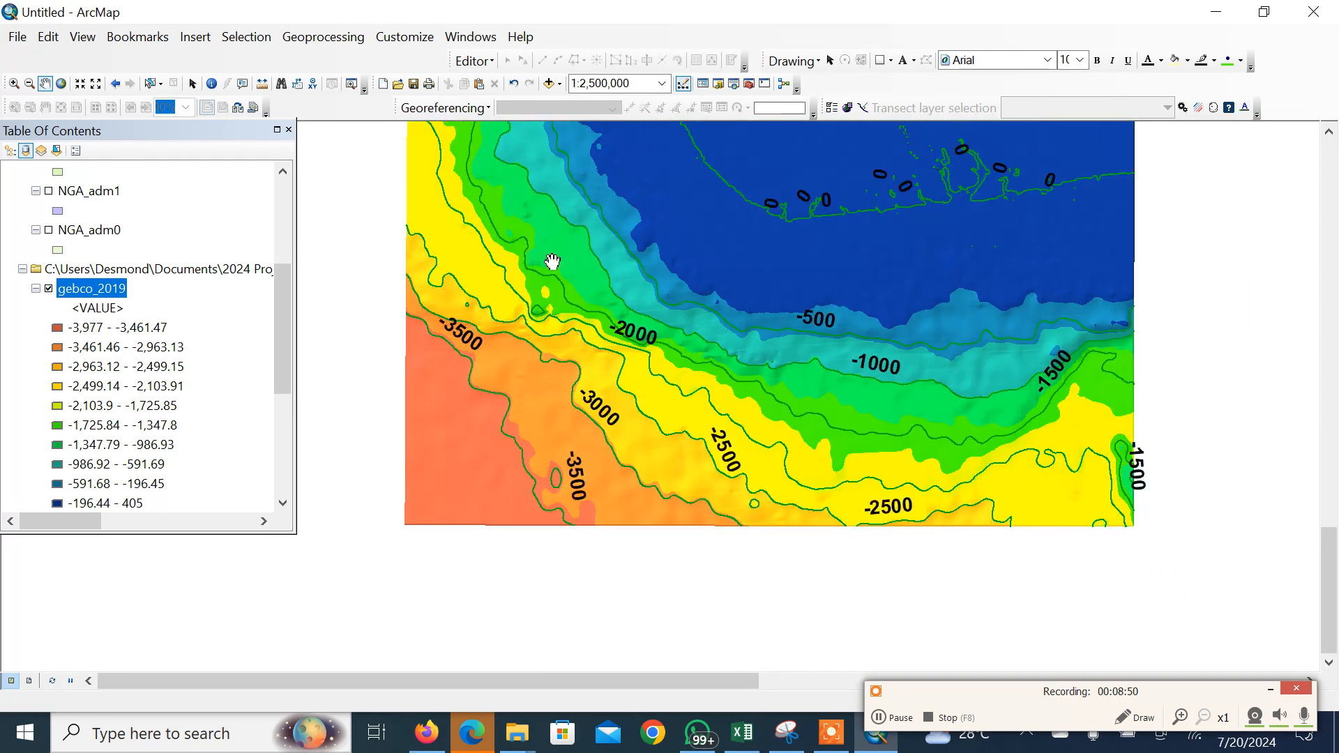
scroll(552, 262, "down", 1)
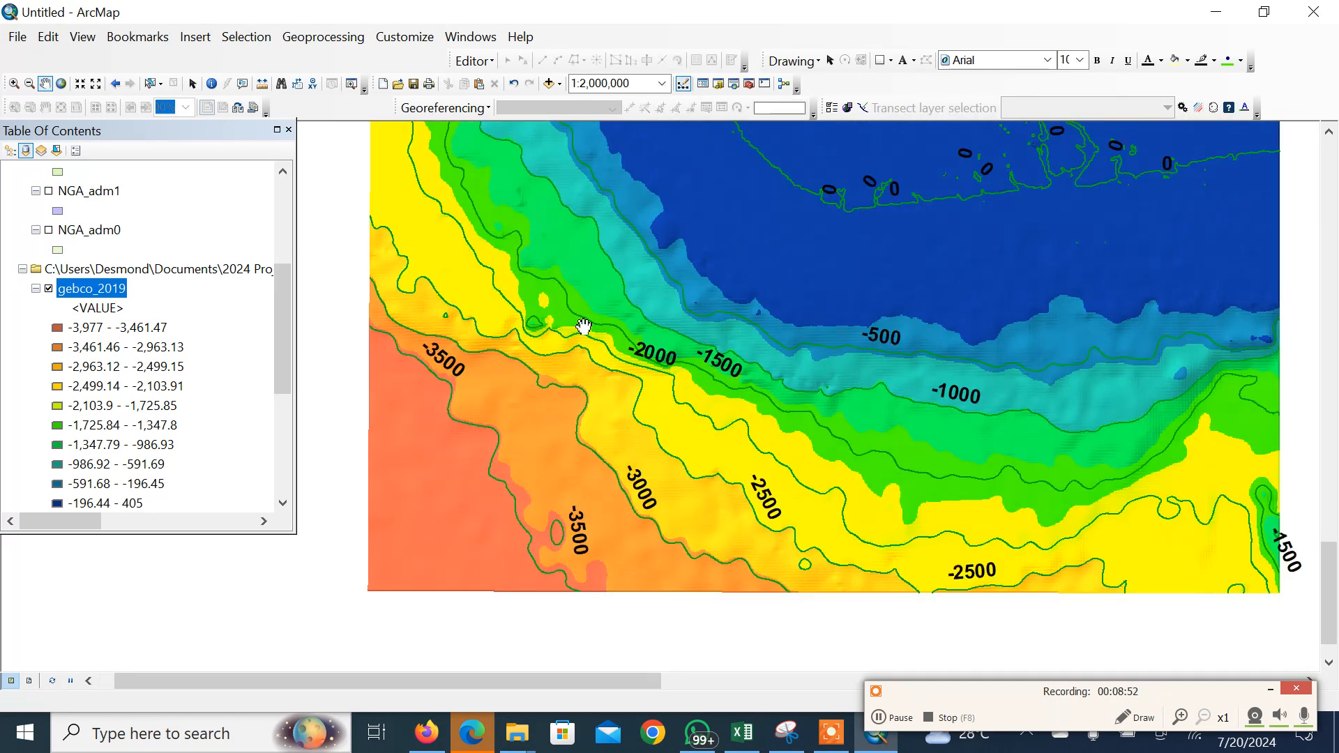
Switch to Firefox to view the GEBCO search results and return to the ArcMap bathymetry map
left_click(420, 729)
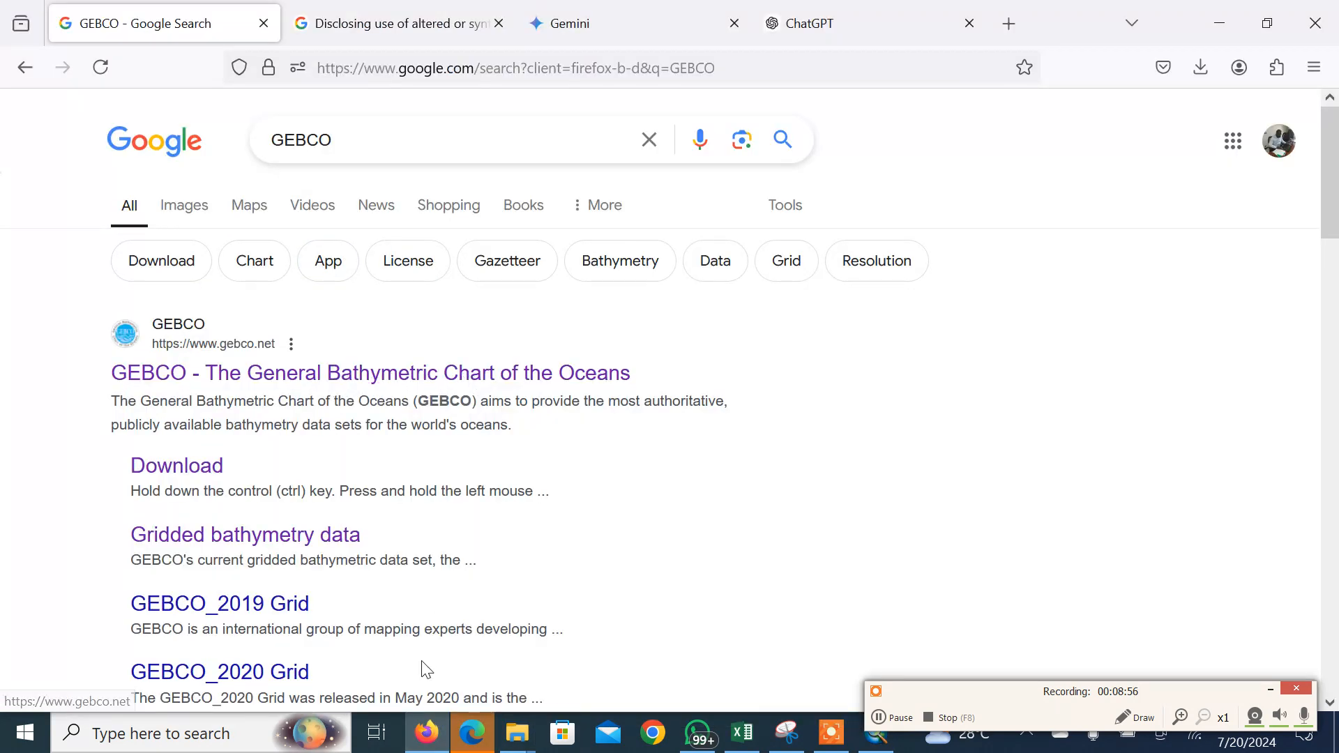
left_click(427, 732)
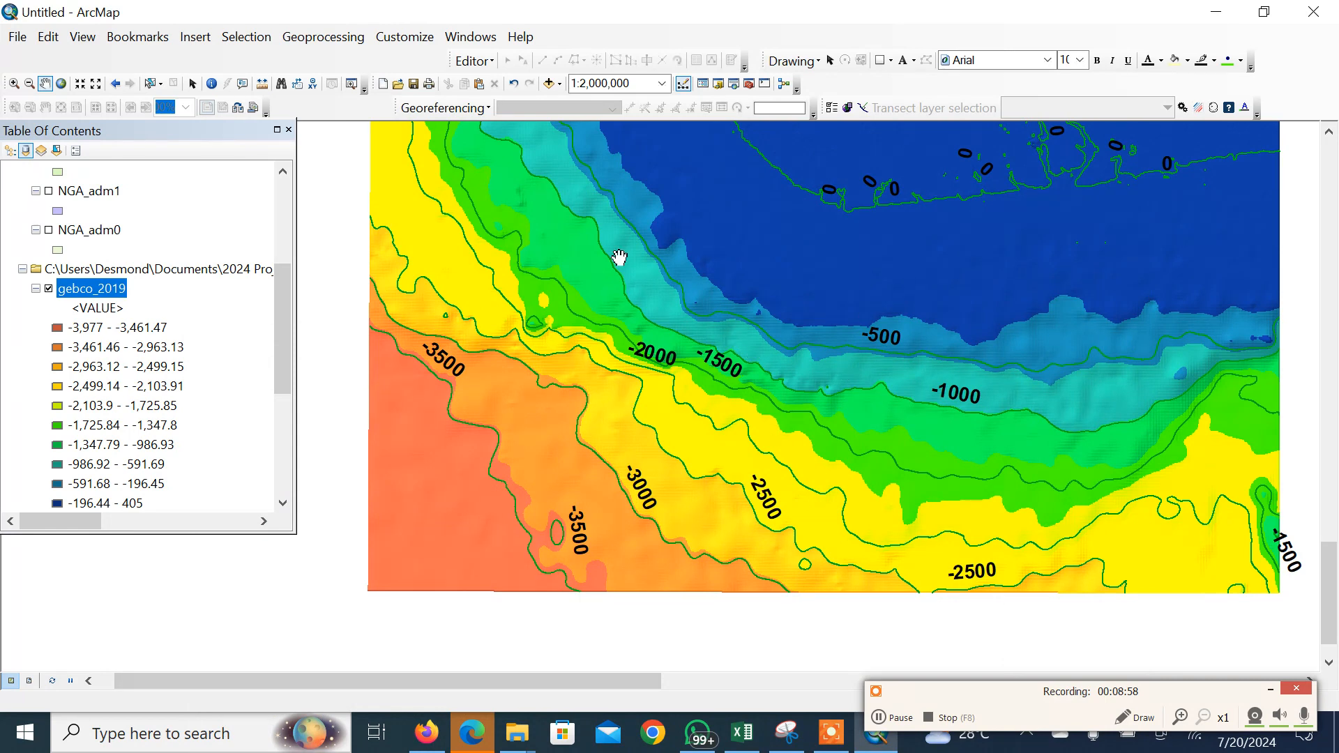
Review gebco_2019's complete depth class legend against the contoured seafloor at scales between 1:2,000,000 and 1:3,000,000
left_click_drag(862, 412, 762, 407)
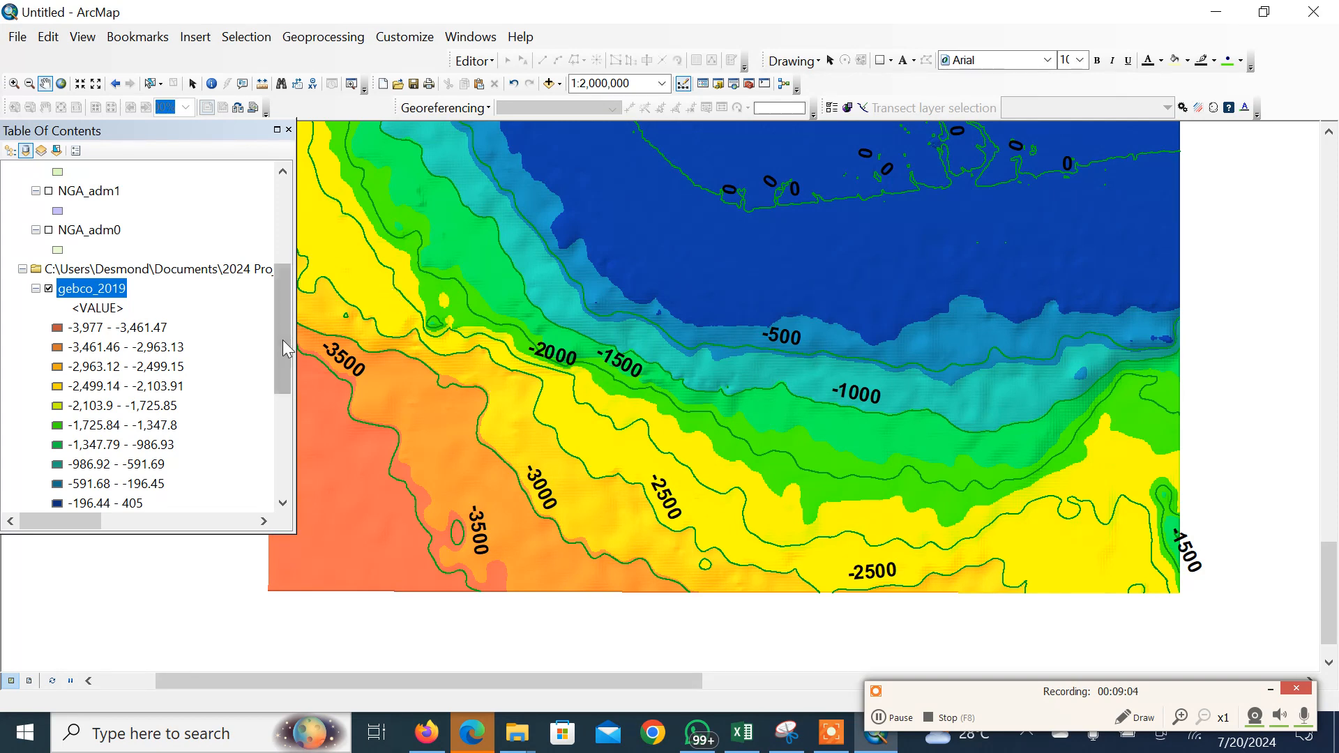
left_click_drag(286, 349, 287, 388)
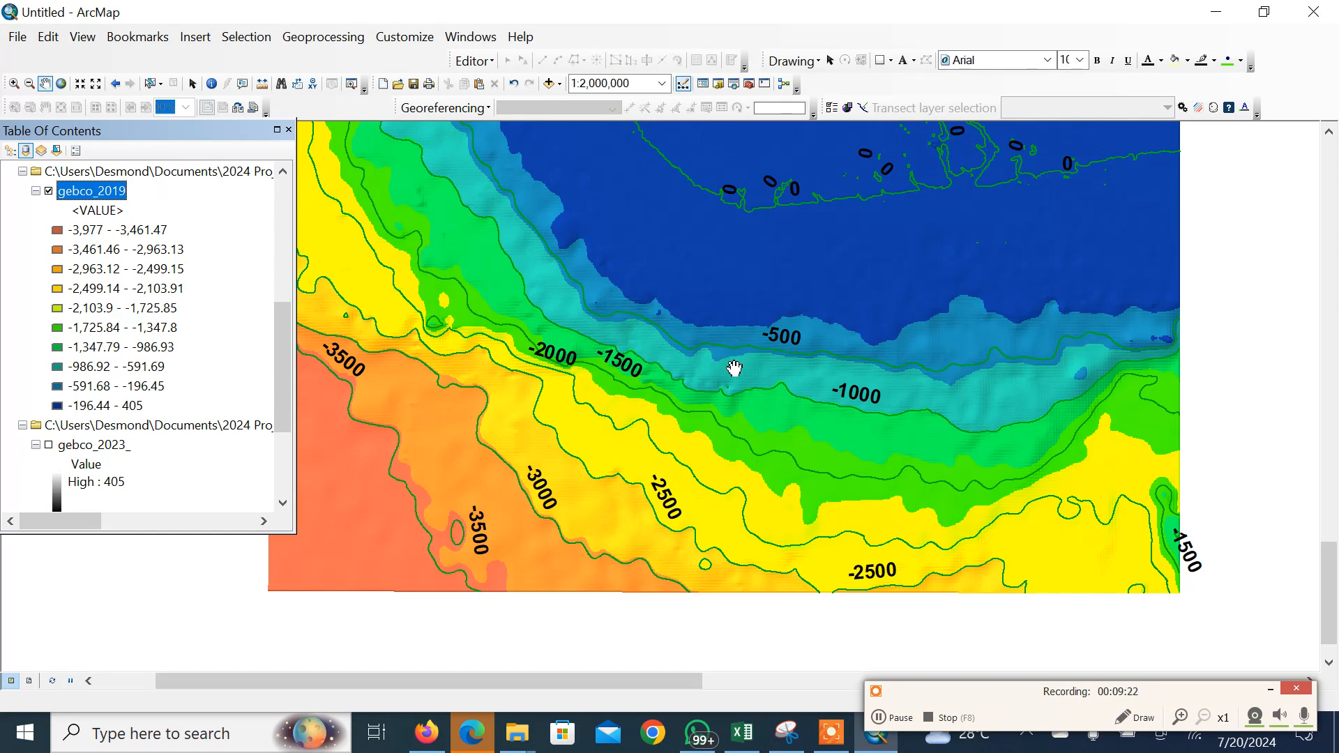
scroll(741, 371, "down", 1)
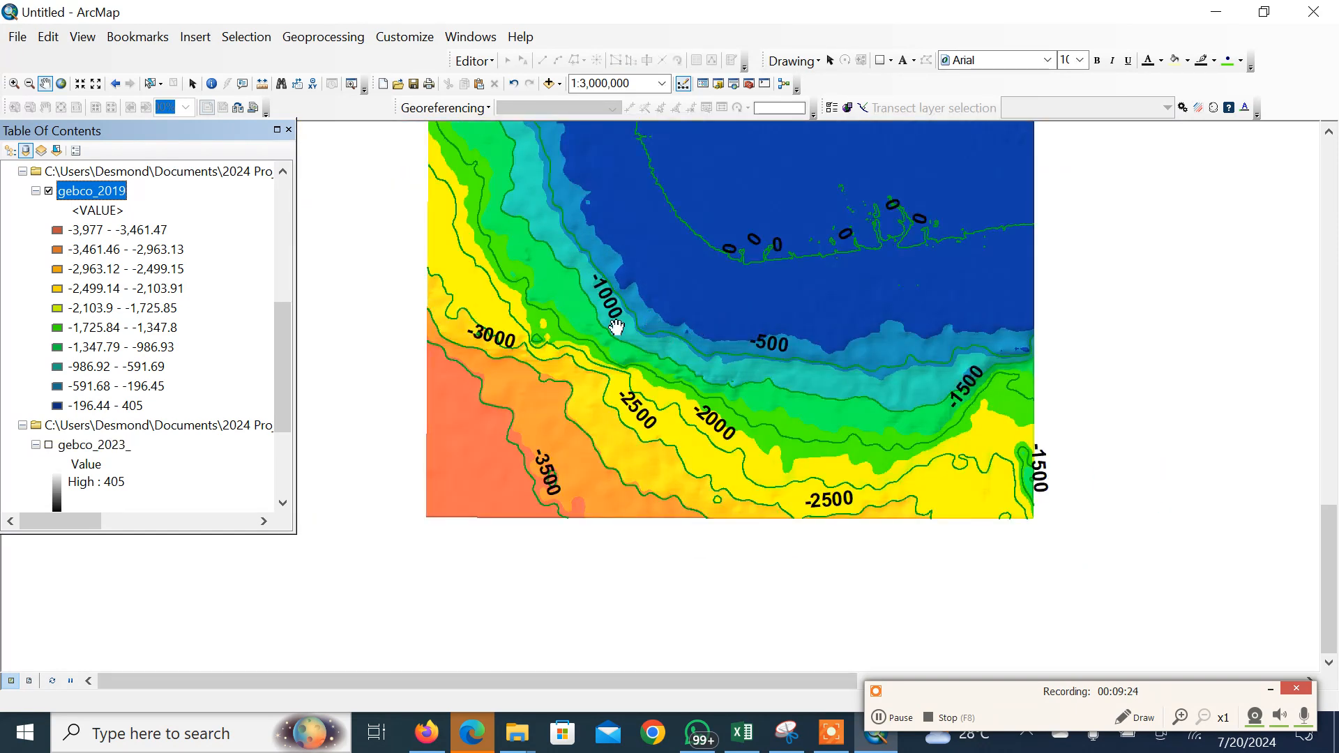
left_click_drag(682, 303, 658, 334)
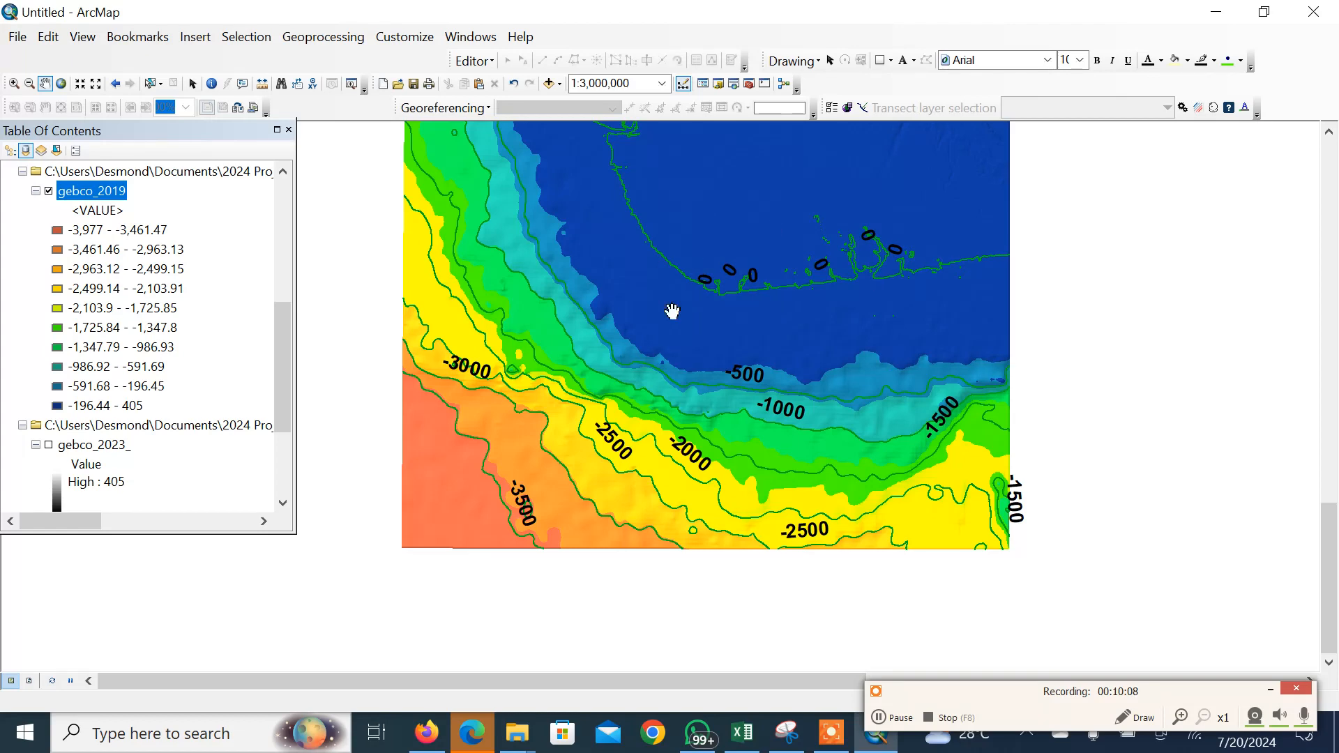
scroll(614, 347, "down", 1)
scroll(835, 437, "up", 1)
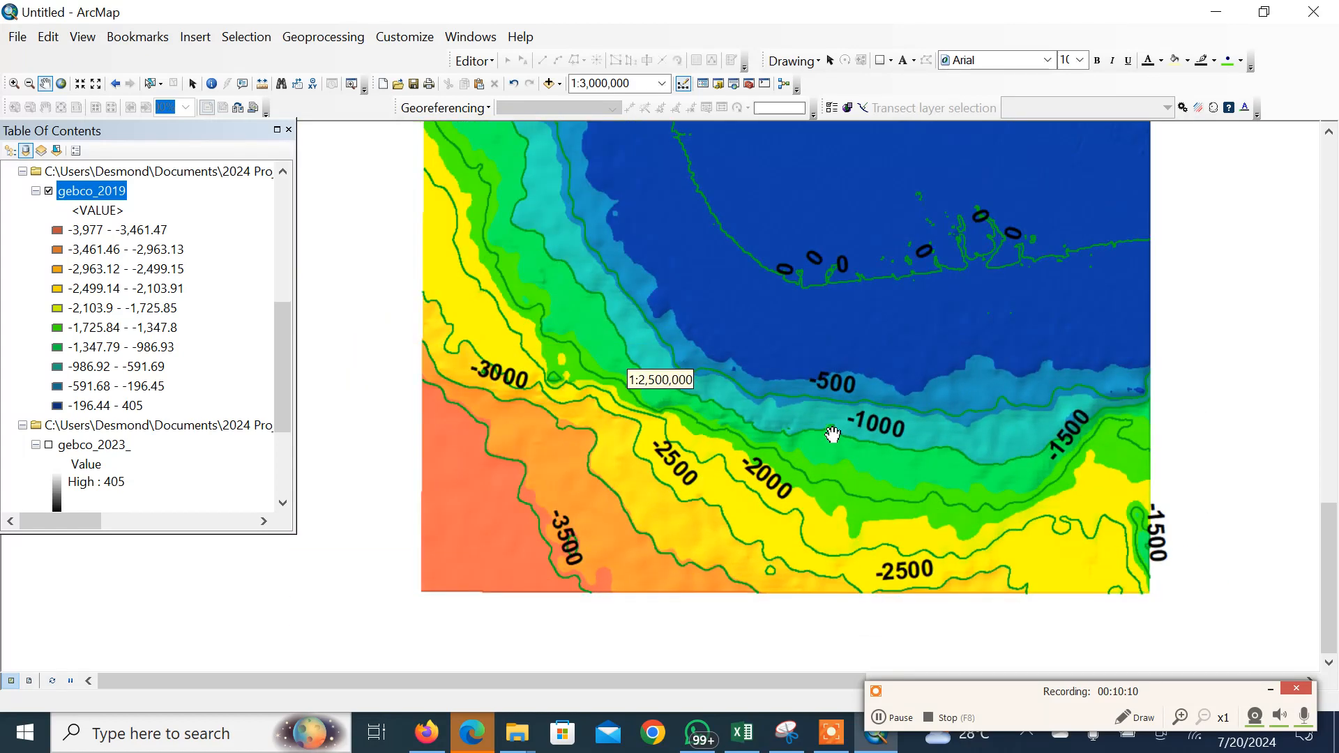
left_click_drag(866, 306, 780, 318)
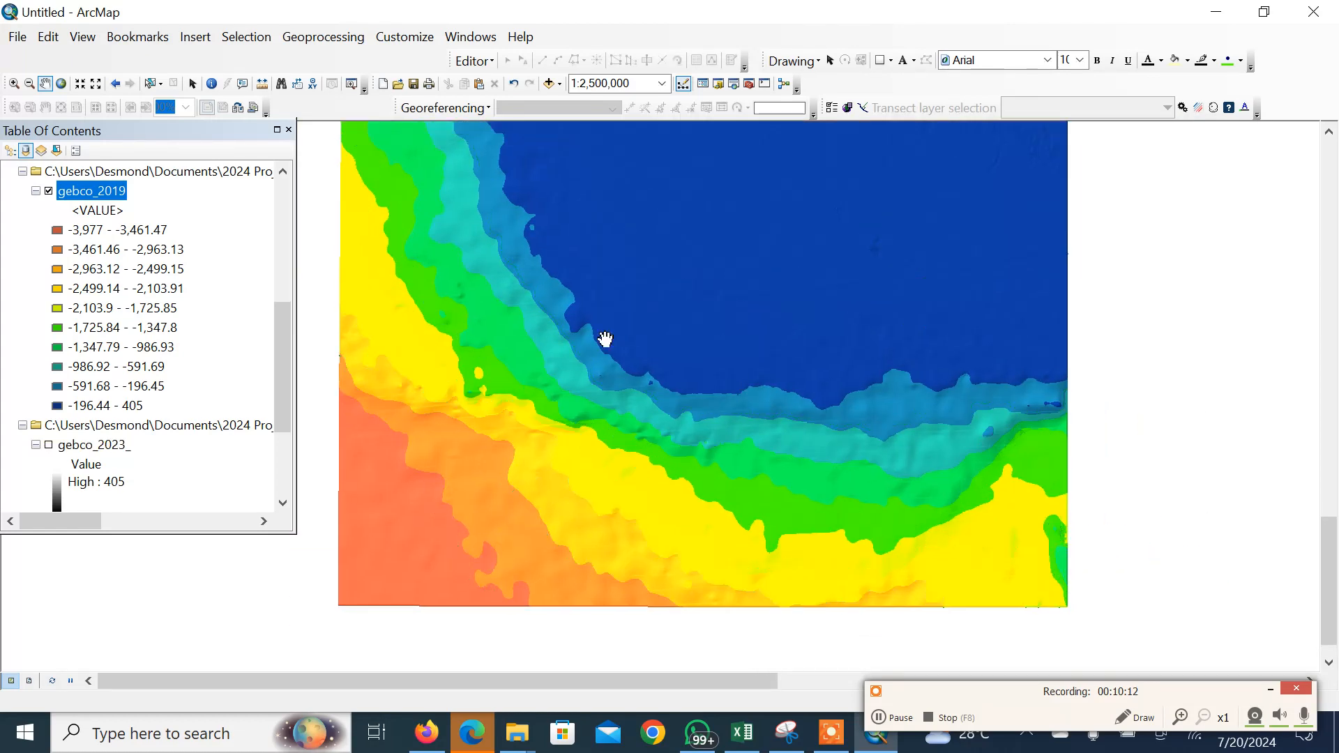